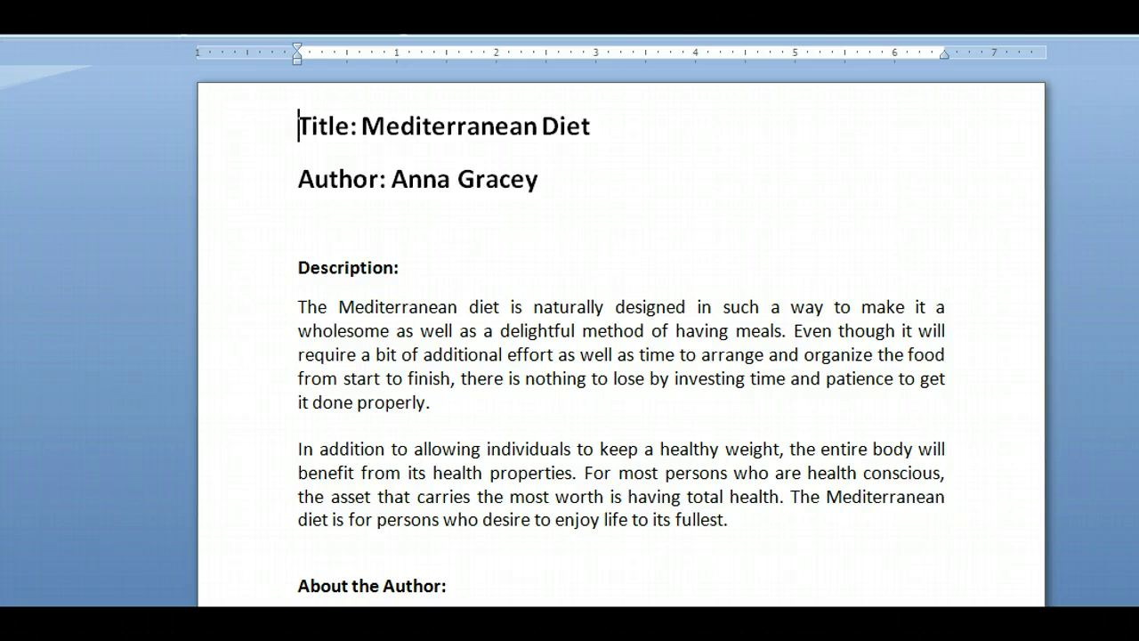
Switch to the book template document and show its paragraph marks and hidden formatting symbols
left_click(199, 554)
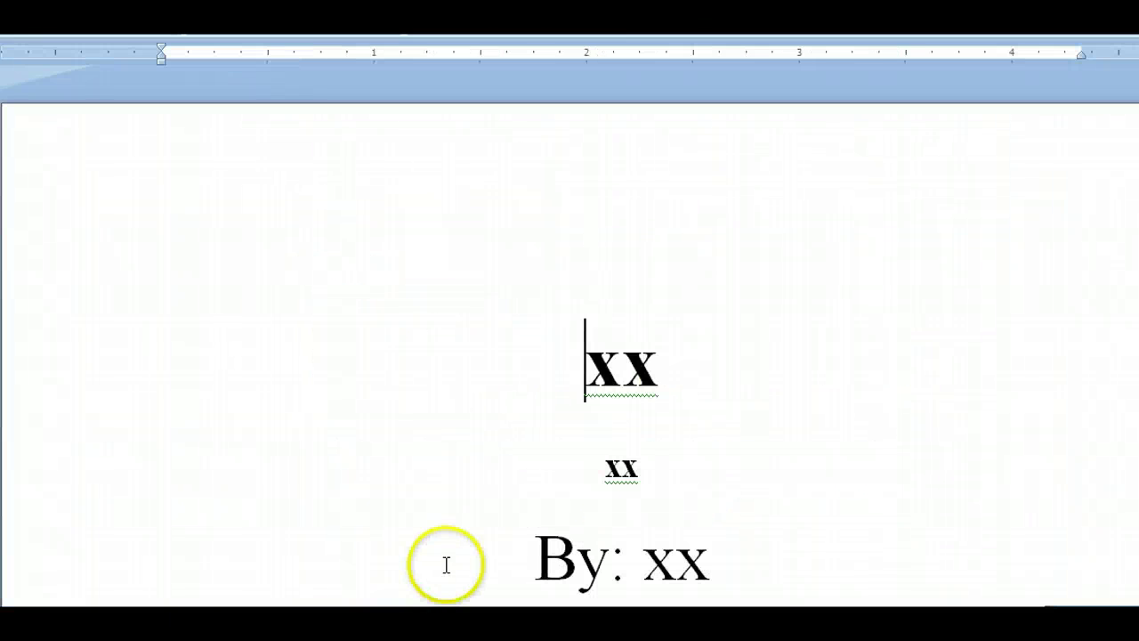
left_click(622, 358)
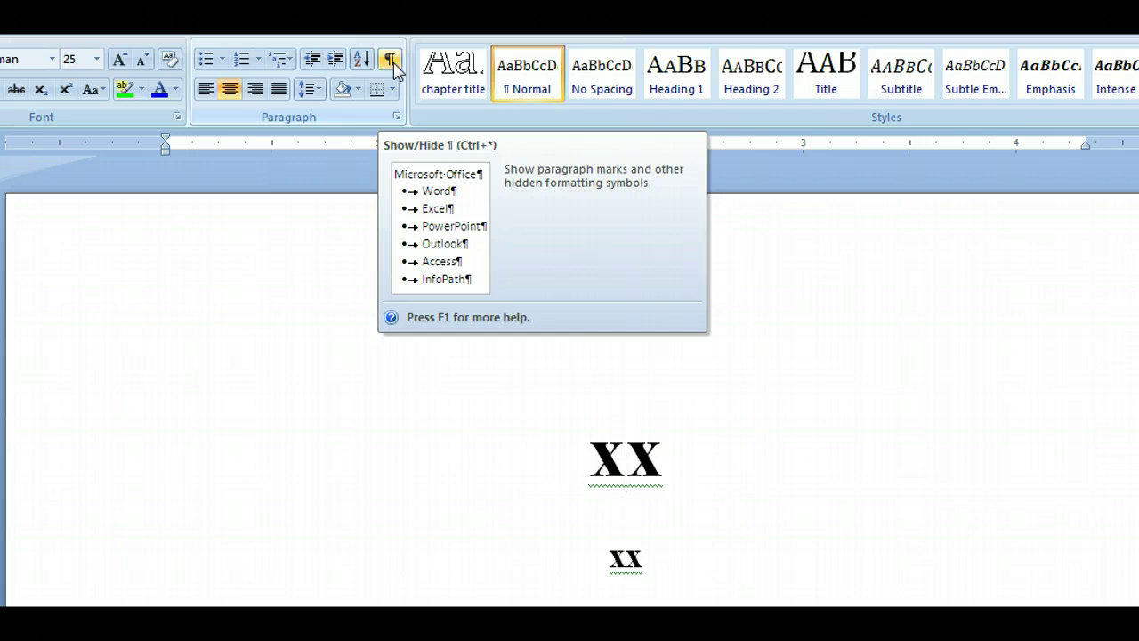
left_click(392, 60)
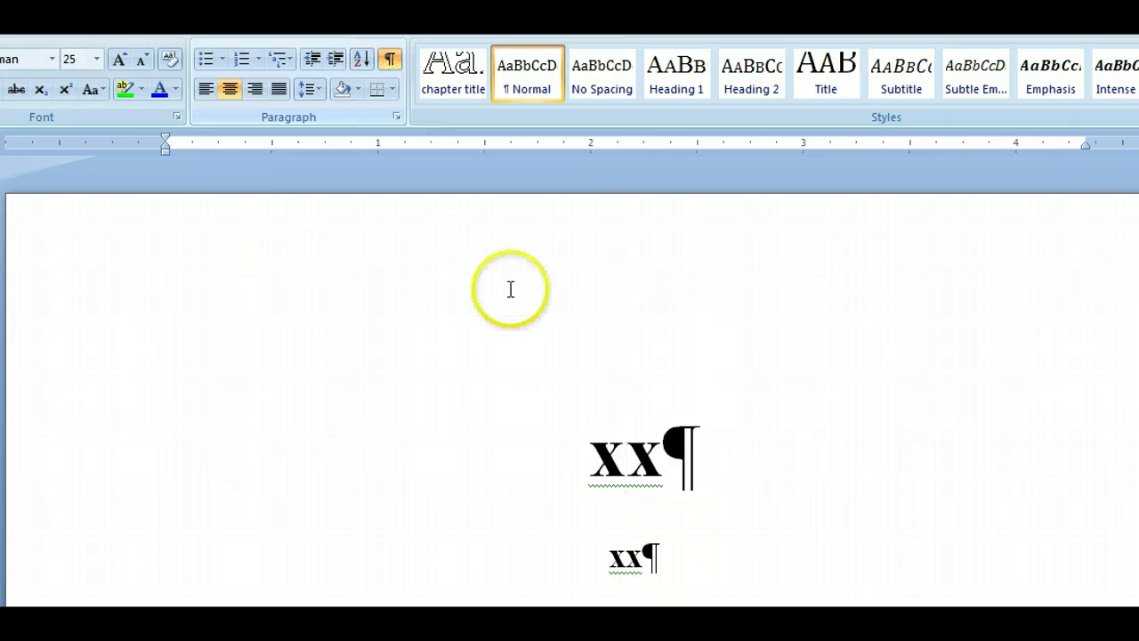
Examine the formatting marks on the template's title page, including the space after "By:" and the page break
left_click(729, 453)
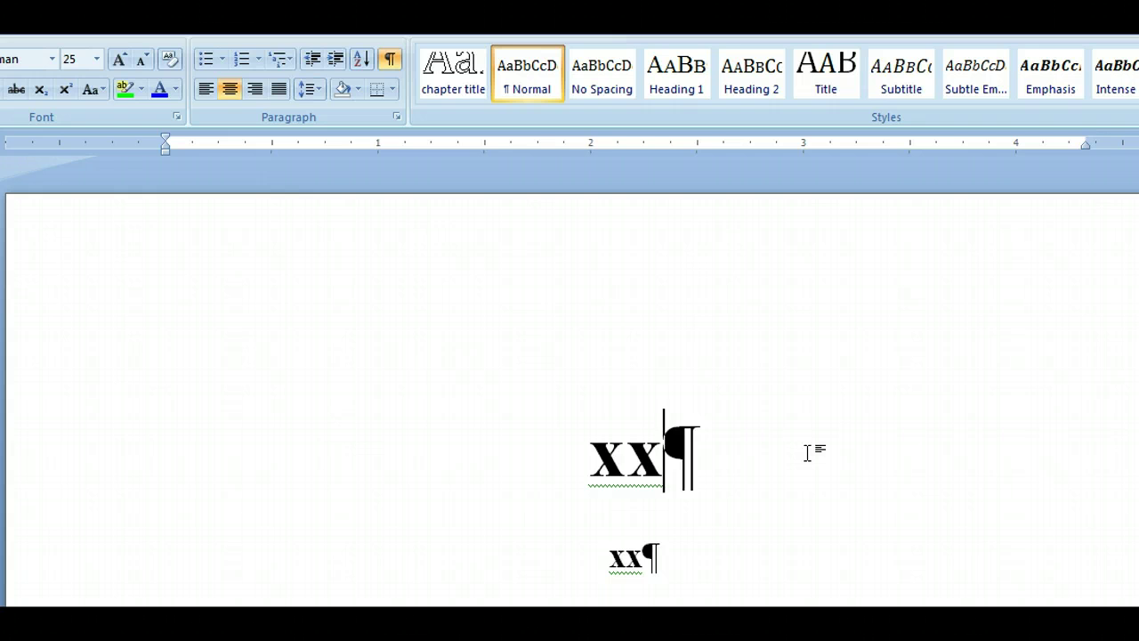
scroll(806, 452, "down", 3)
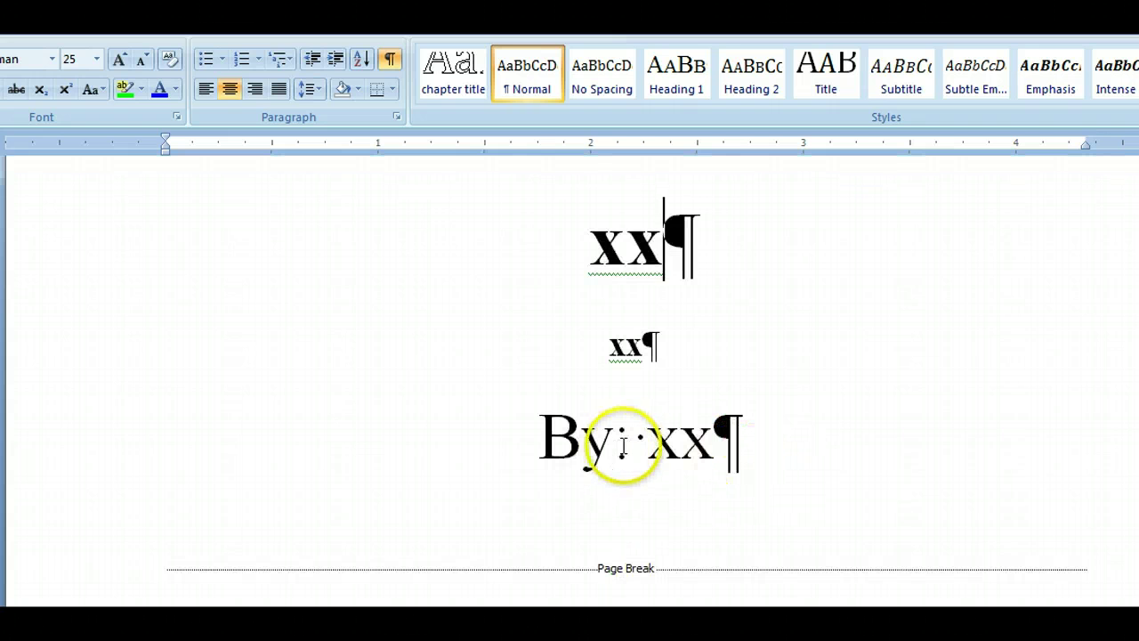
left_click_drag(637, 439, 645, 440)
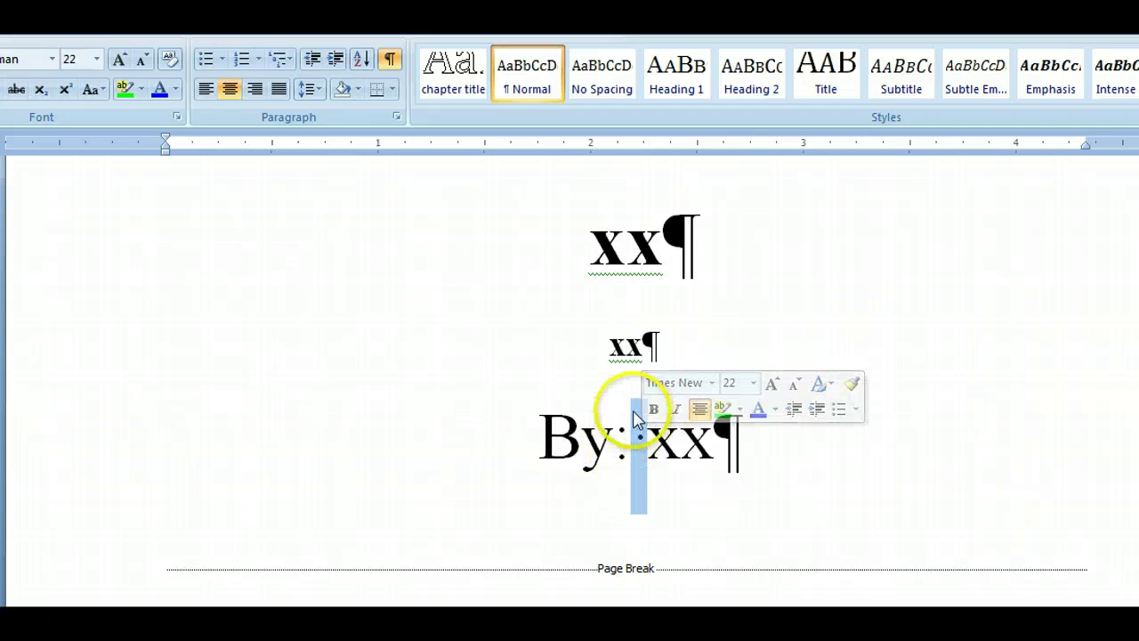
left_click(631, 407)
scroll(614, 445, "down", 3)
scroll(610, 462, "down", 3)
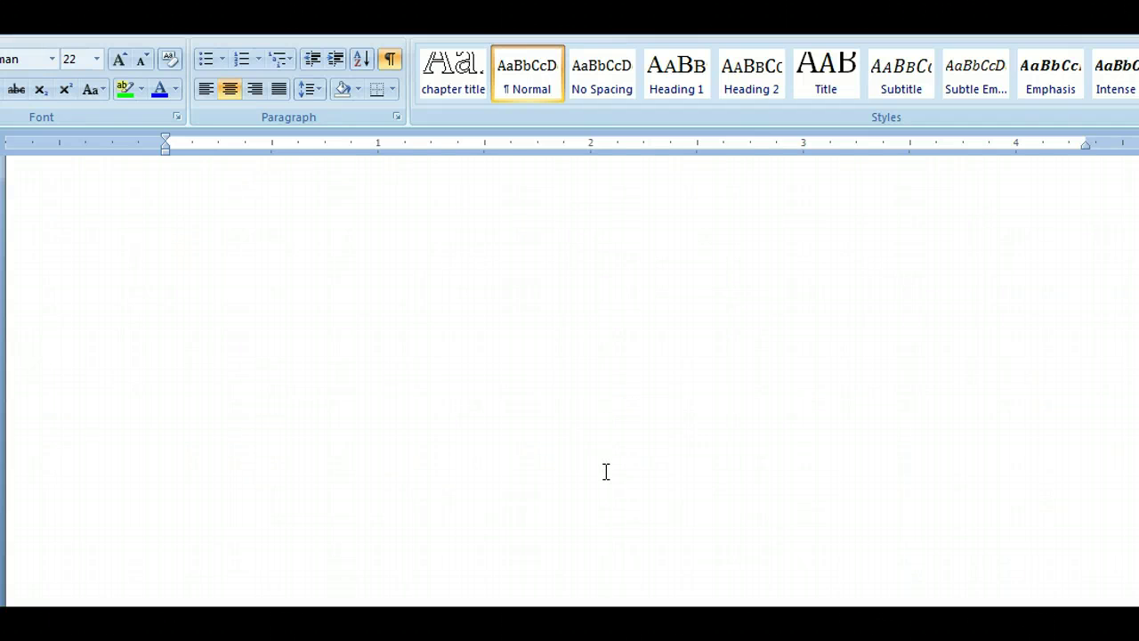
scroll(603, 478, "down", 3)
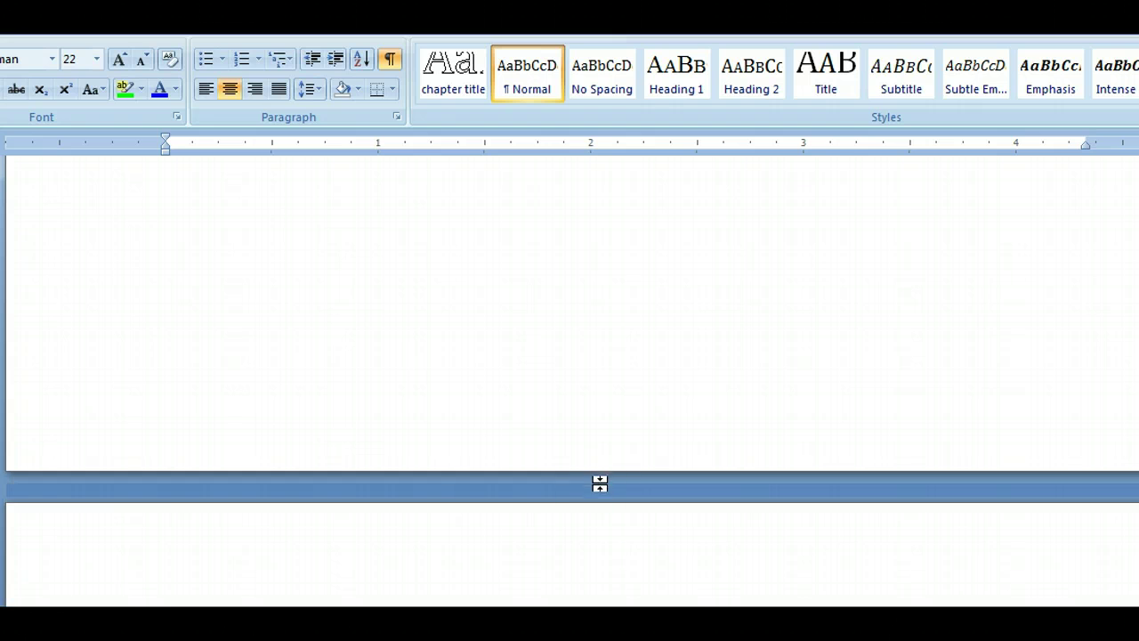
left_click(623, 538)
Examine the template's table of contents, from the front-matter entries to the linked chapter title placeholders
scroll(625, 552, "down", 9)
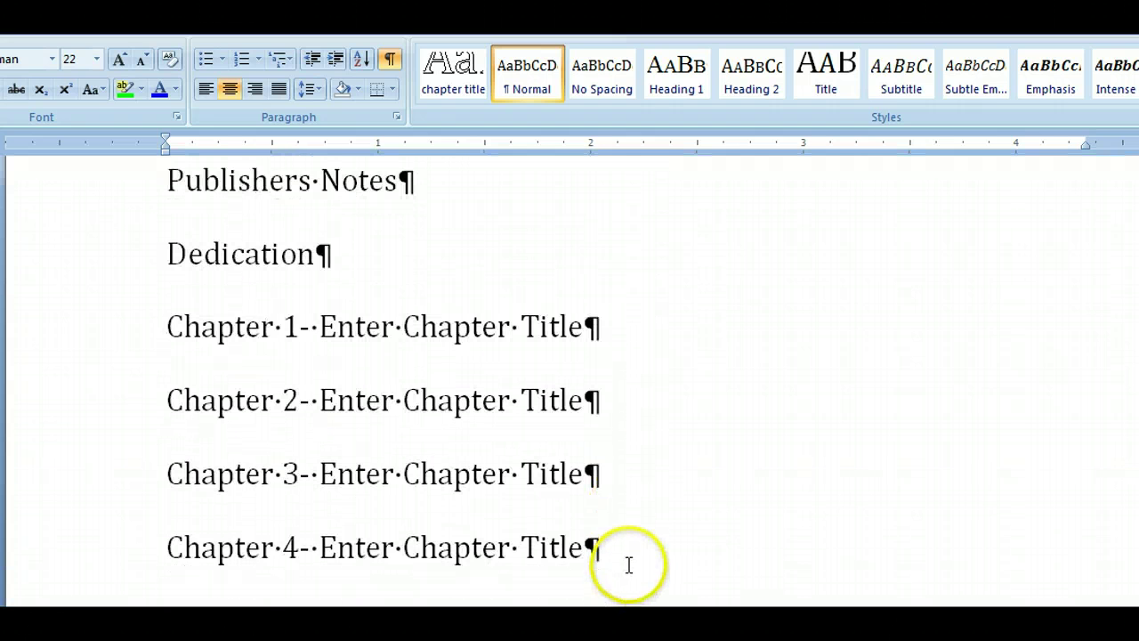
left_click(433, 326)
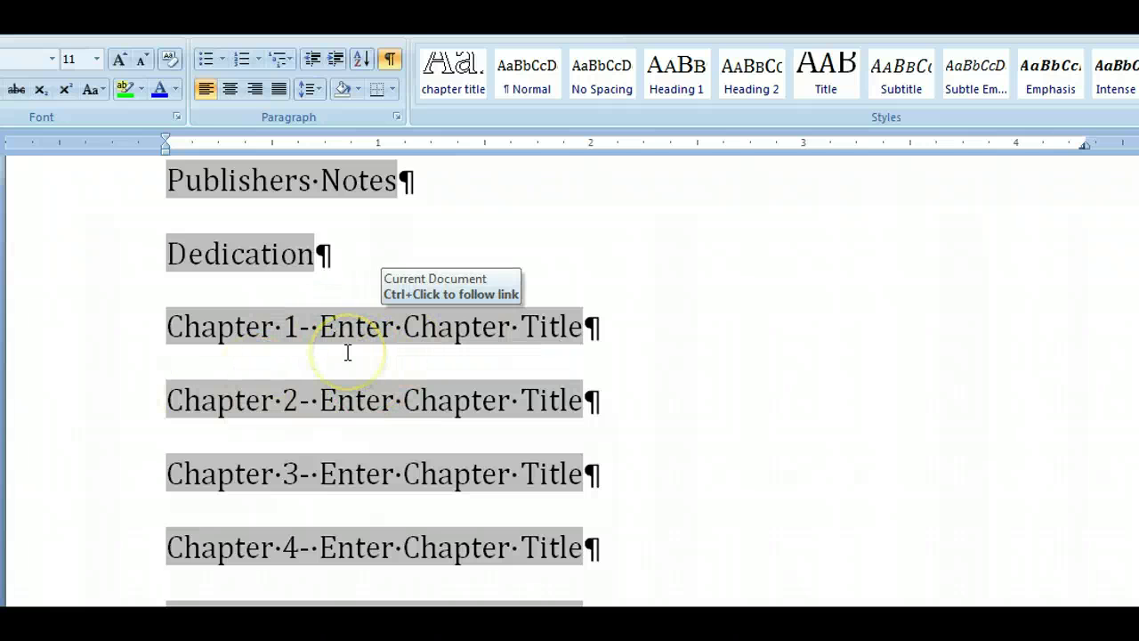
scroll(348, 353, "down", 1)
scroll(348, 353, "up", 2)
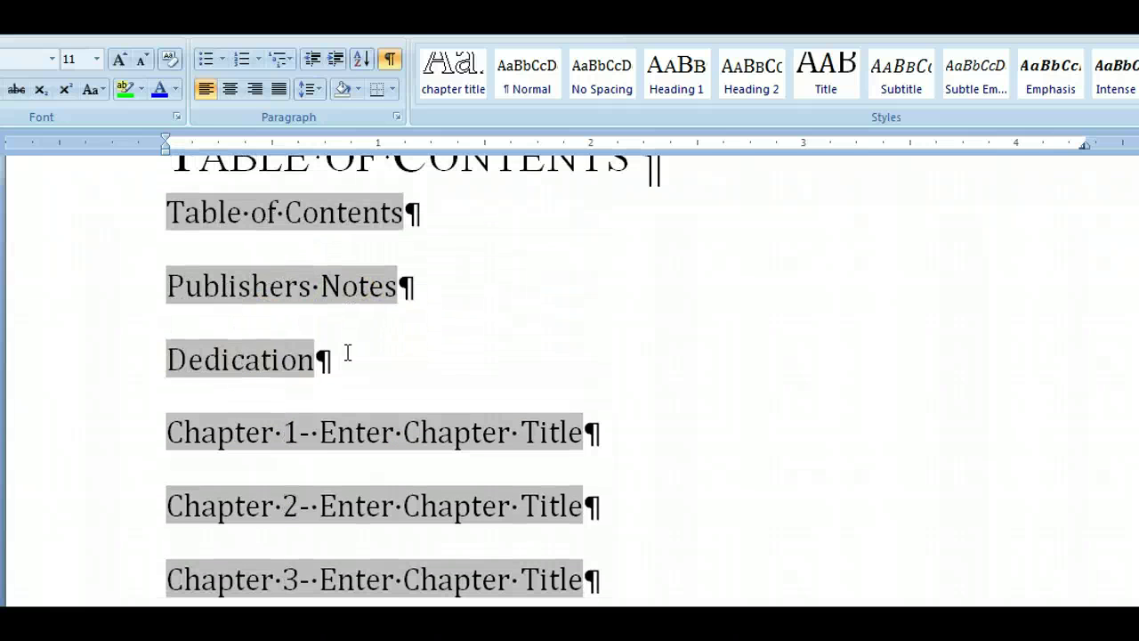
scroll(348, 353, "up", 1)
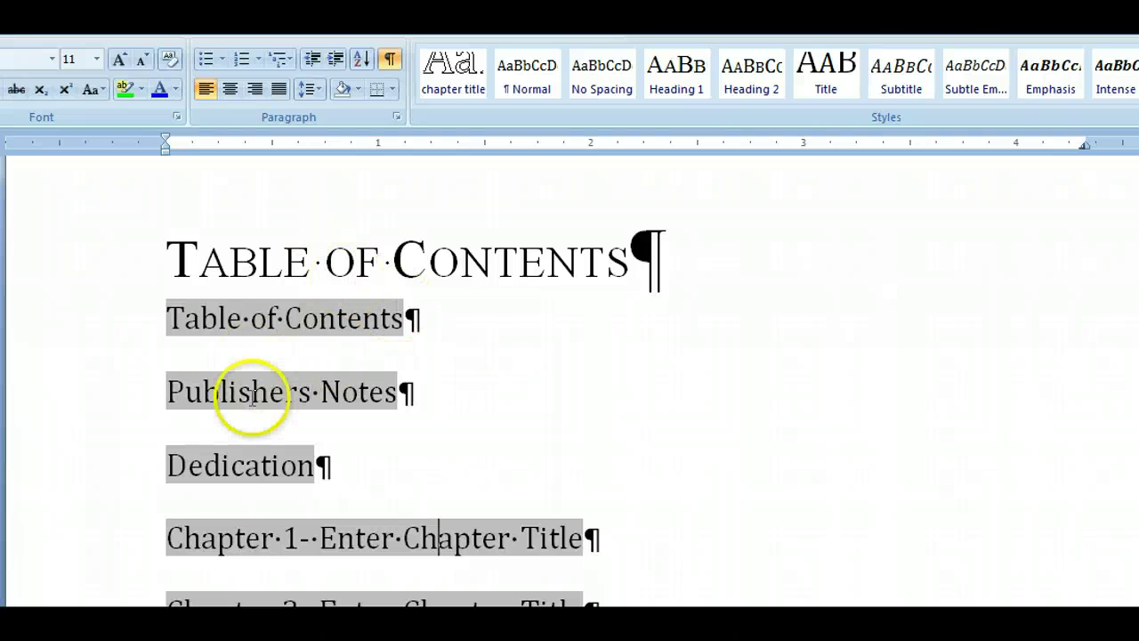
scroll(332, 305, "down", 4)
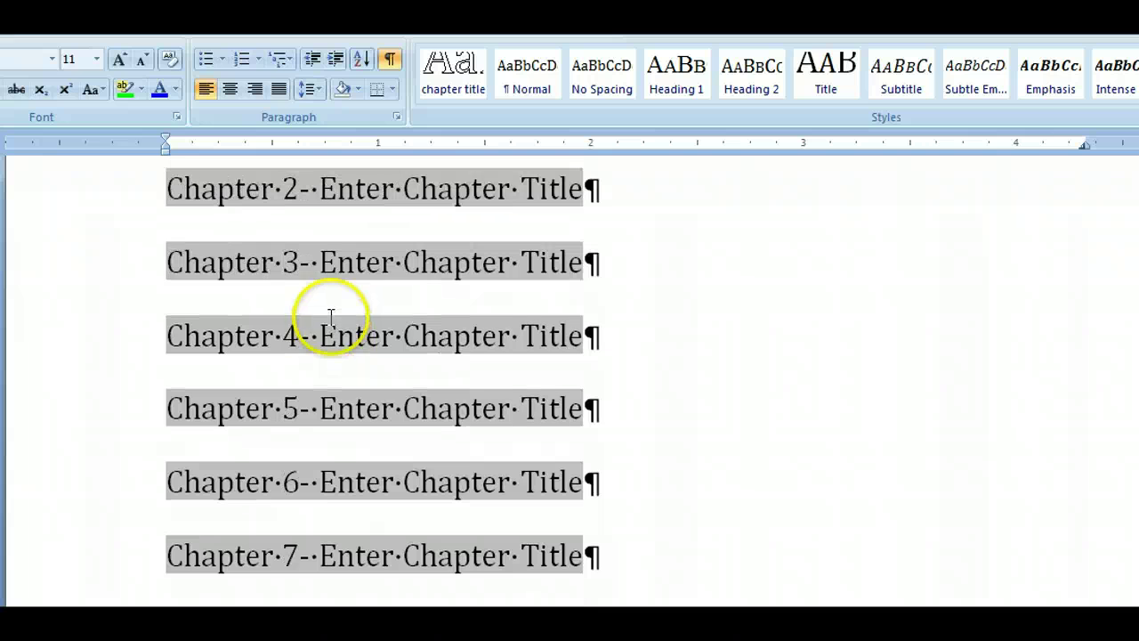
scroll(477, 283, "up", 1)
scroll(477, 283, "down", 1)
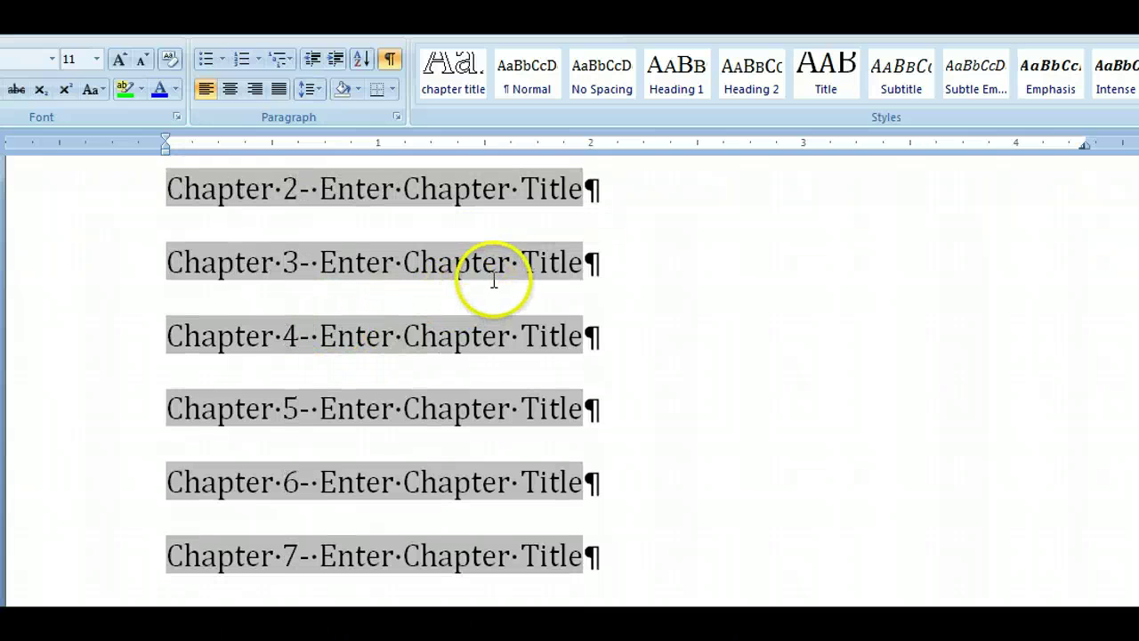
scroll(490, 279, "up", 2)
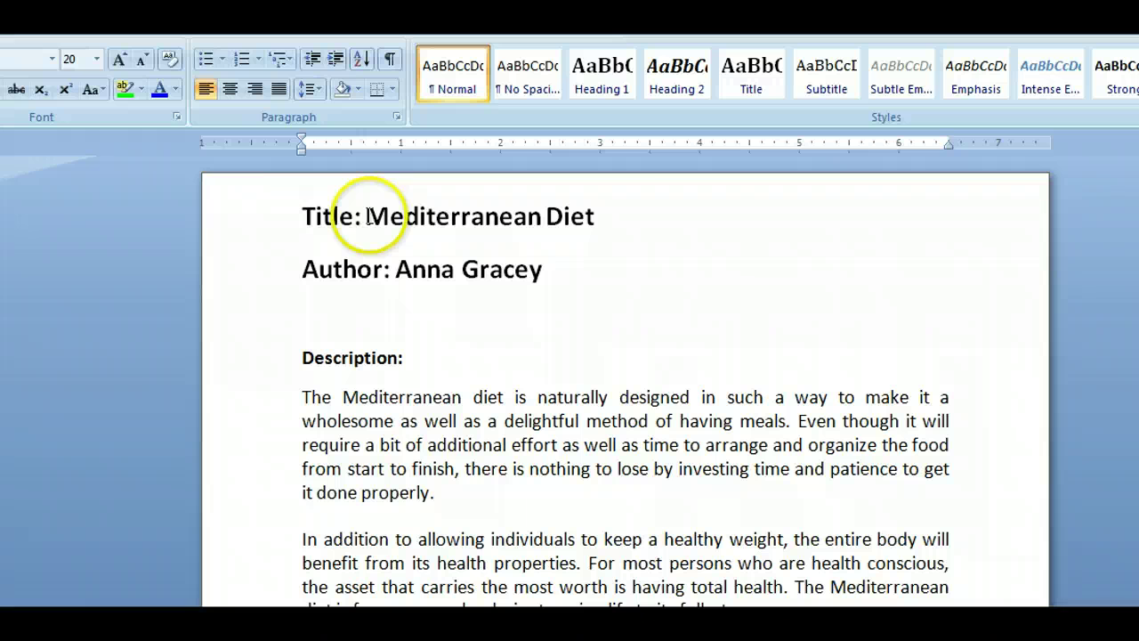
Copy the title "Mediterranean Diet" from the manuscript and return to the template's title page
left_click_drag(367, 216, 583, 218)
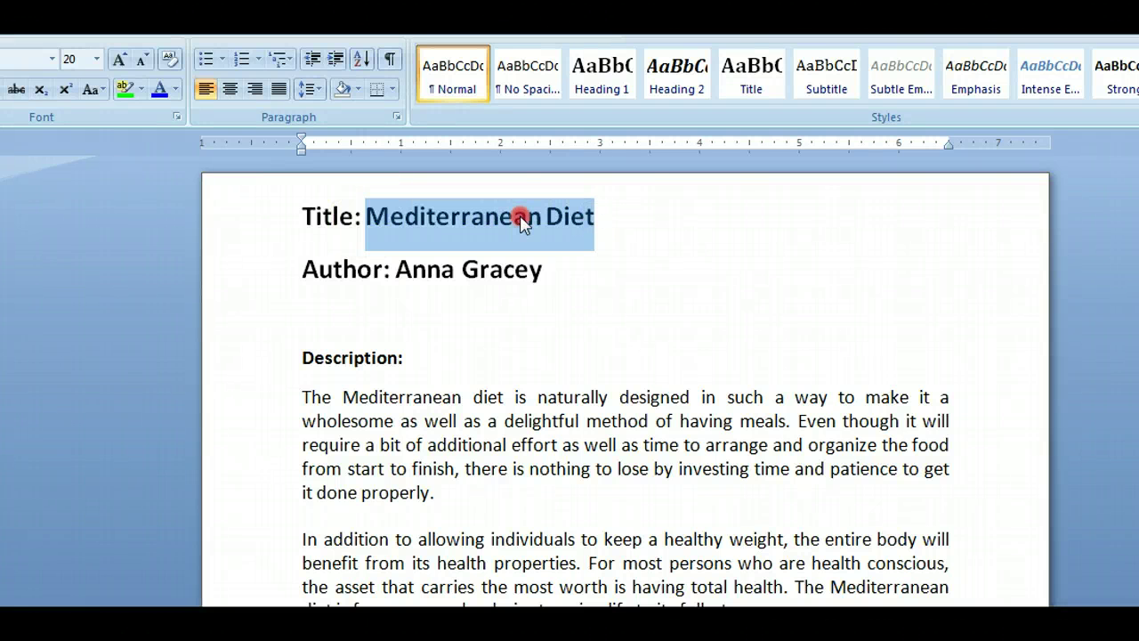
right_click(520, 216)
left_click(582, 253)
left_click(623, 445)
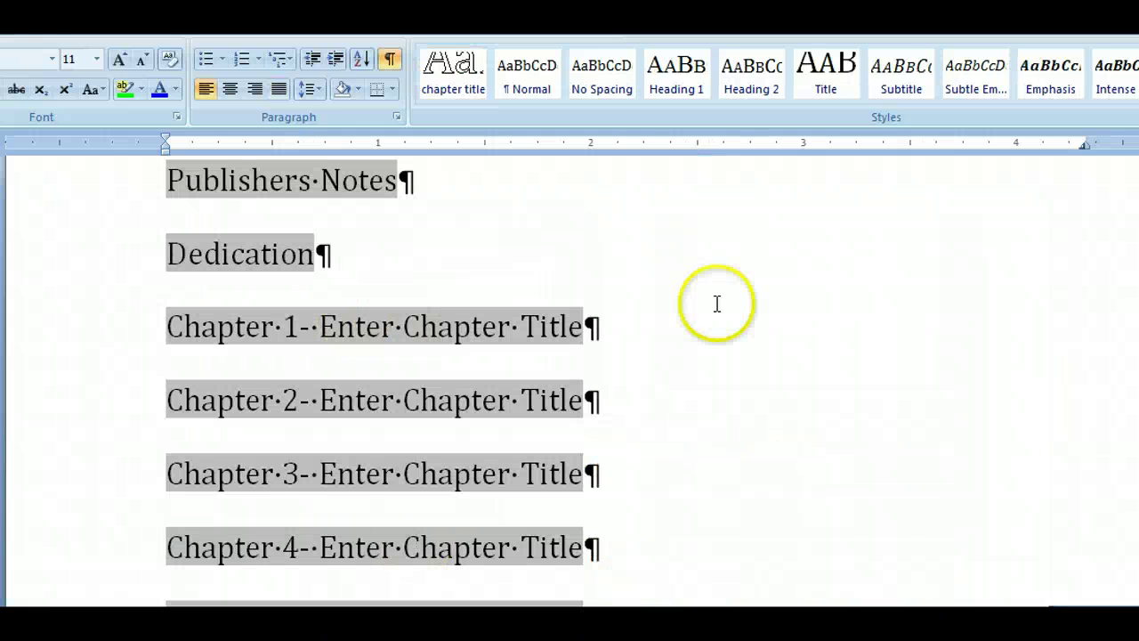
left_click(806, 279)
scroll(569, 382, "down", 10)
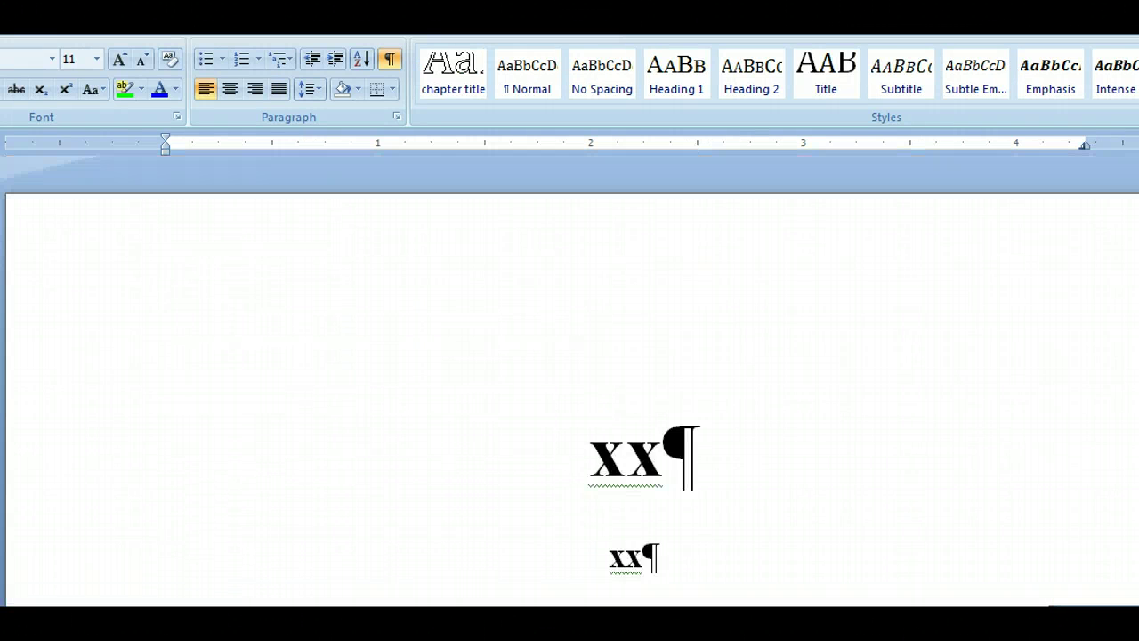
Paste the copied title inside the large "xx" title placeholder on the template's title page
left_click(630, 458)
right_click(623, 451)
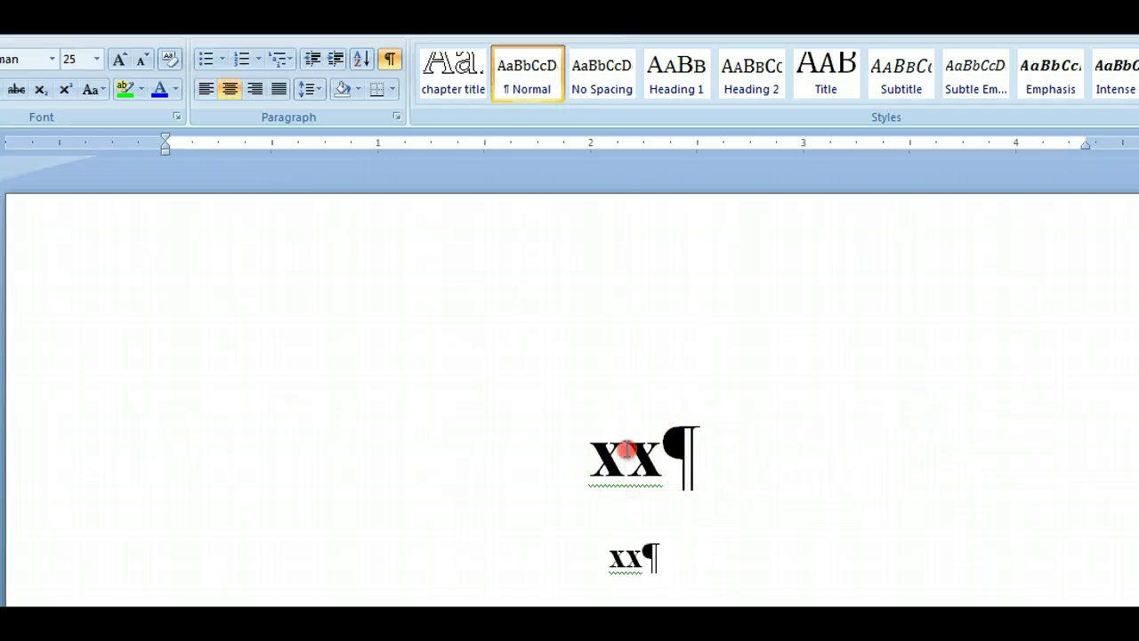
left_click(622, 455)
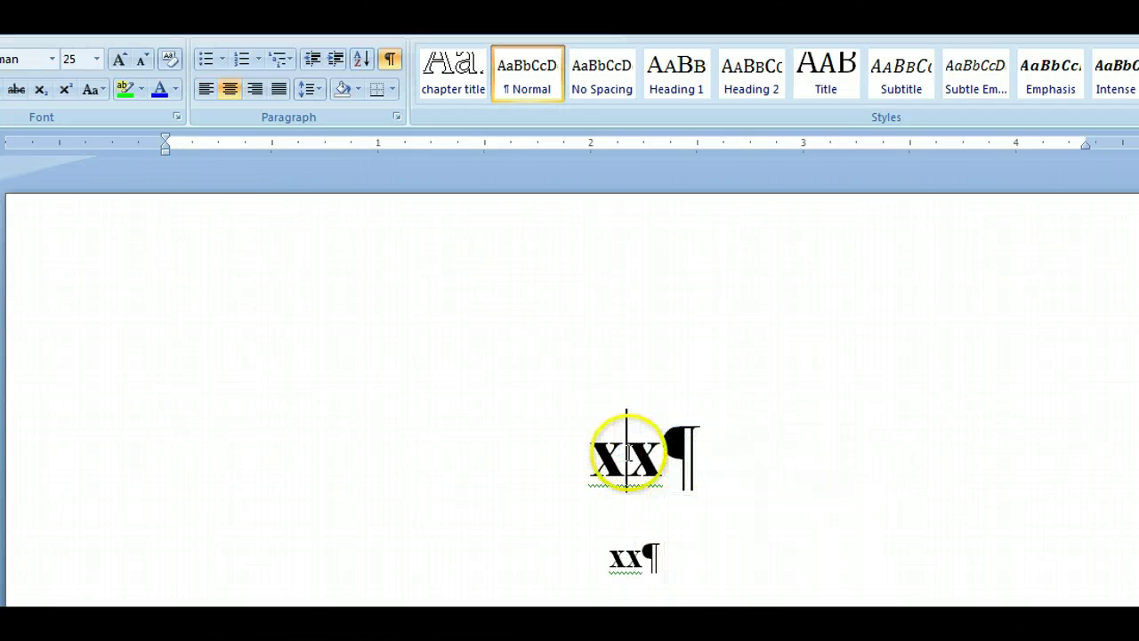
right_click(625, 456)
key("Escape")
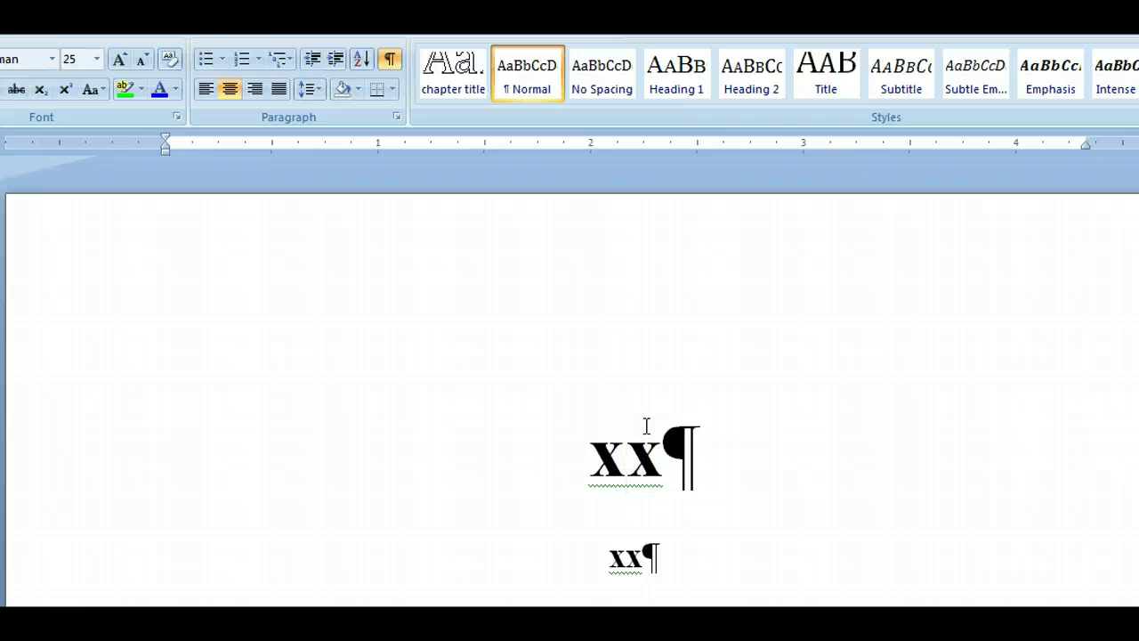
key("ctrl+v")
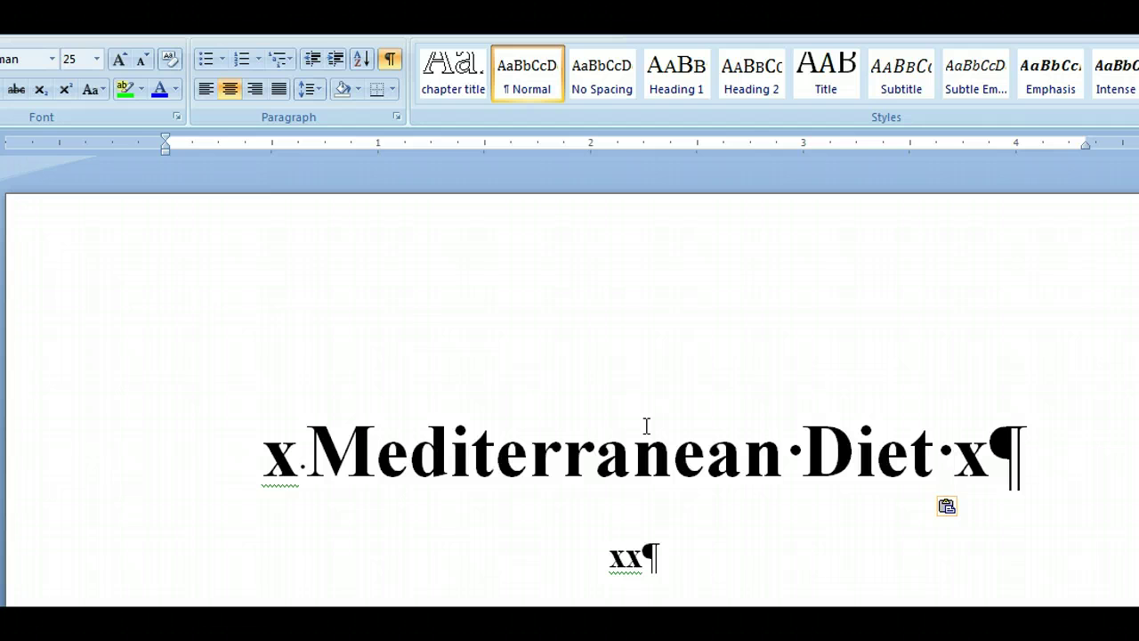
Delete the leftover space and x after "Mediterranean Diet" in the title
key("Left")
key("Left")
key("Right")
key("Delete")
key("Delete")
Delete the leftover x and space in front of "Mediterranean Diet" in the title
key("Left")
key("Left")
key("Left")
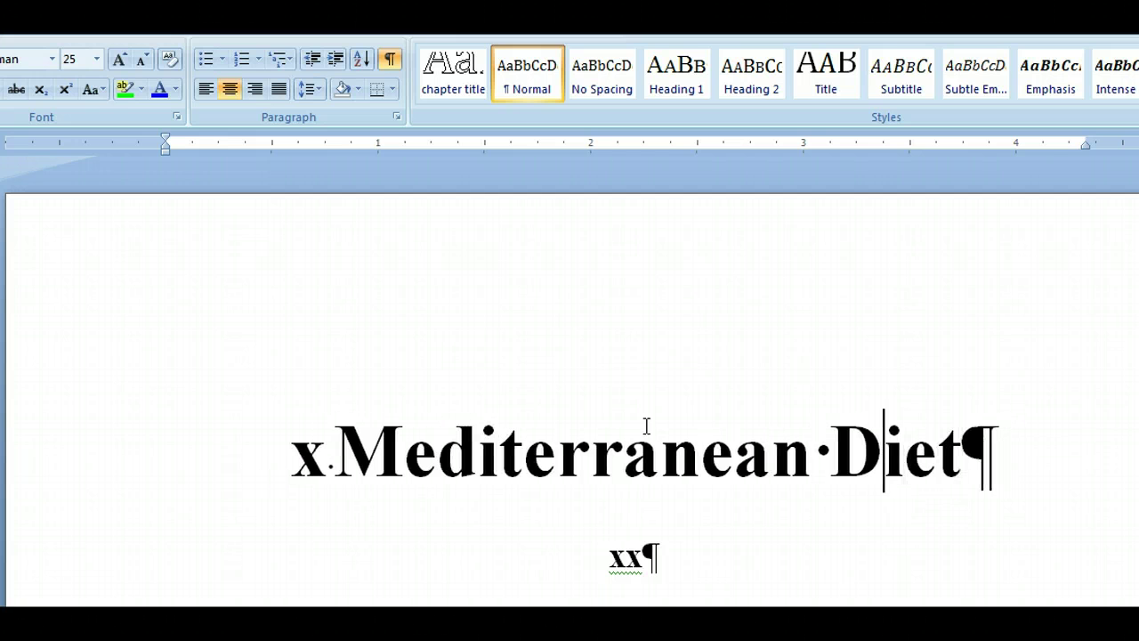
key("Left")
key("Left")
key("Left")
key("Left")
key("Left")
key("Left")
key("Left")
key("Left")
key("Left")
key("Left")
key("Left")
key("Left")
key("Left")
key("Left")
key("Left")
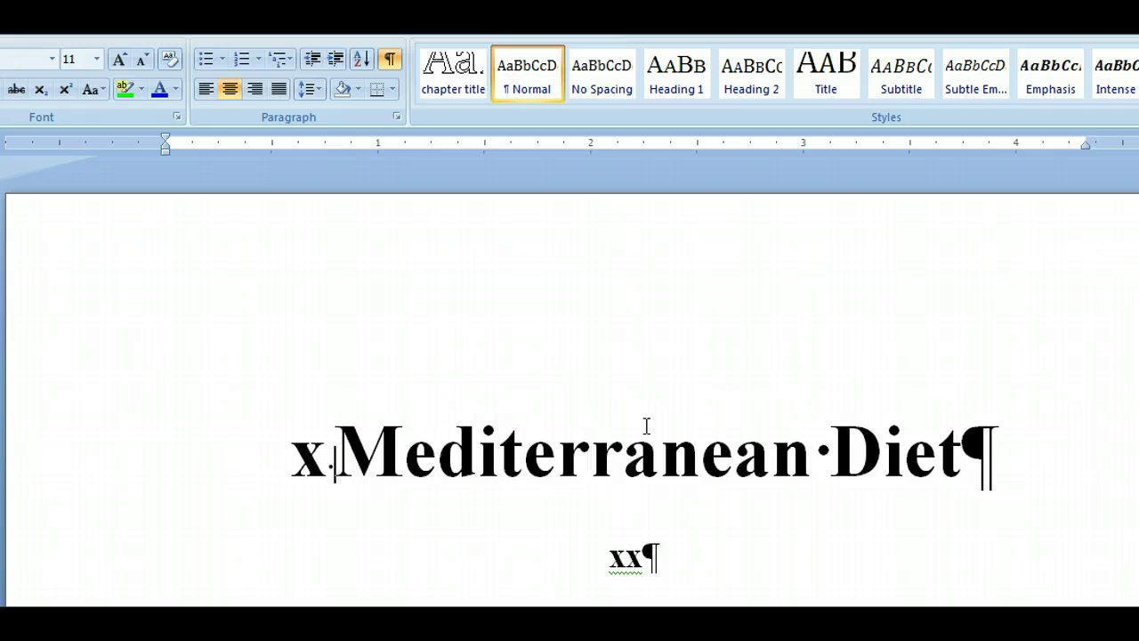
key("BackSpace")
key("BackSpace")
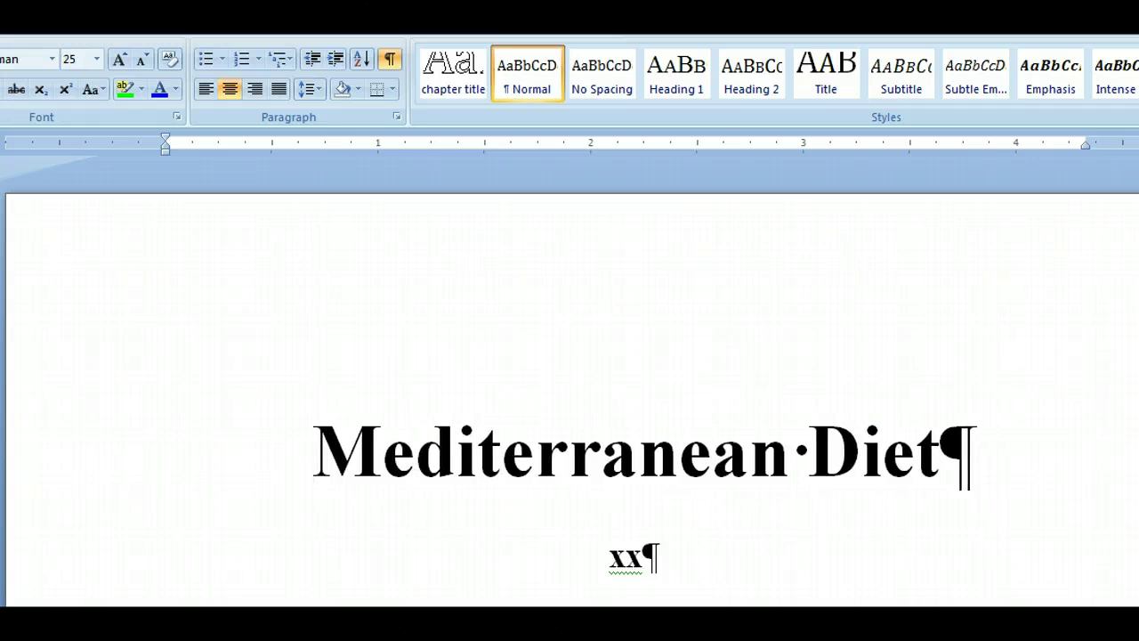
Move the cursor to the author placeholder "xx" after "By:" on the title page
key("Down")
key("Right")
key("ctrl+alt+1")
key("ctrl+z")
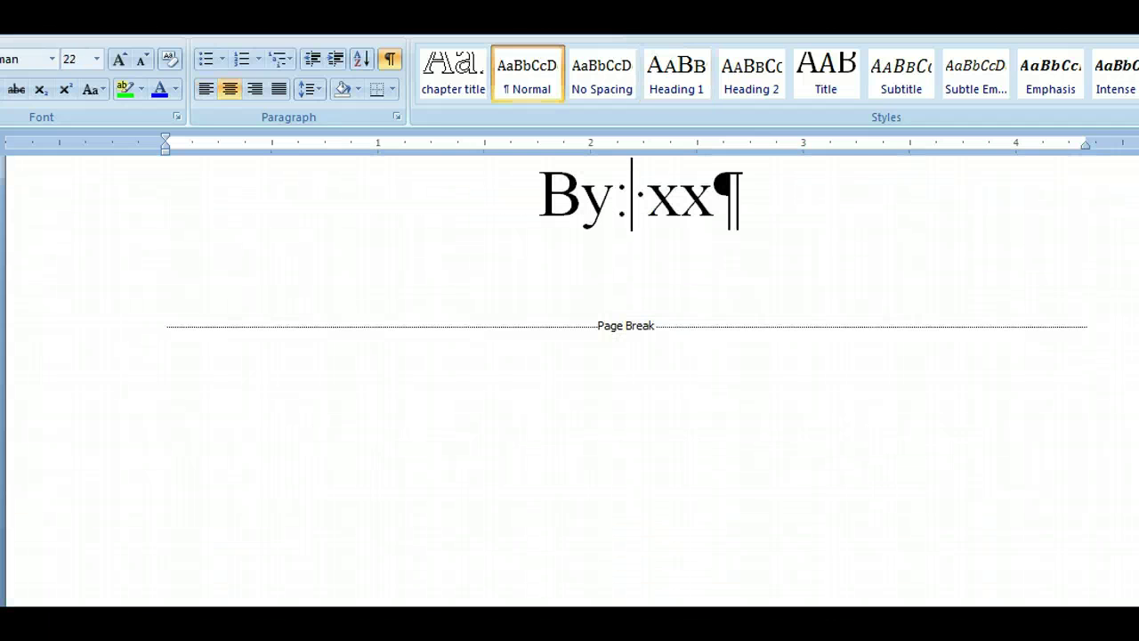
key("Right")
key("Right")
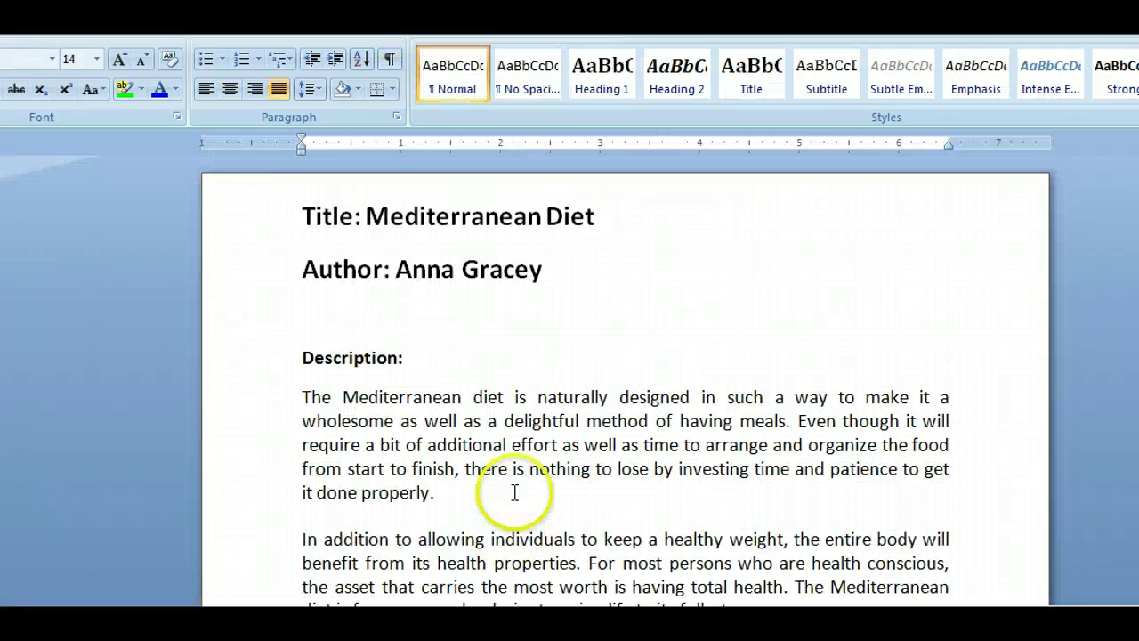
Look through the manuscript's description, About the Author text, highlighted introduction heading and the sections below it
scroll(514, 488, "down", 4)
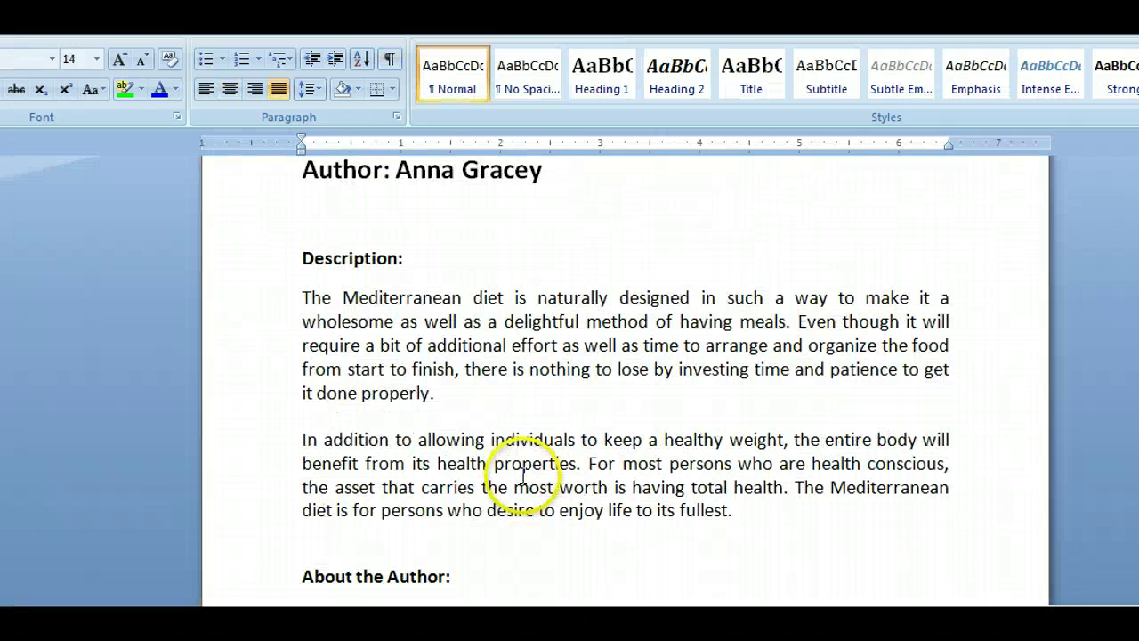
left_click(568, 475)
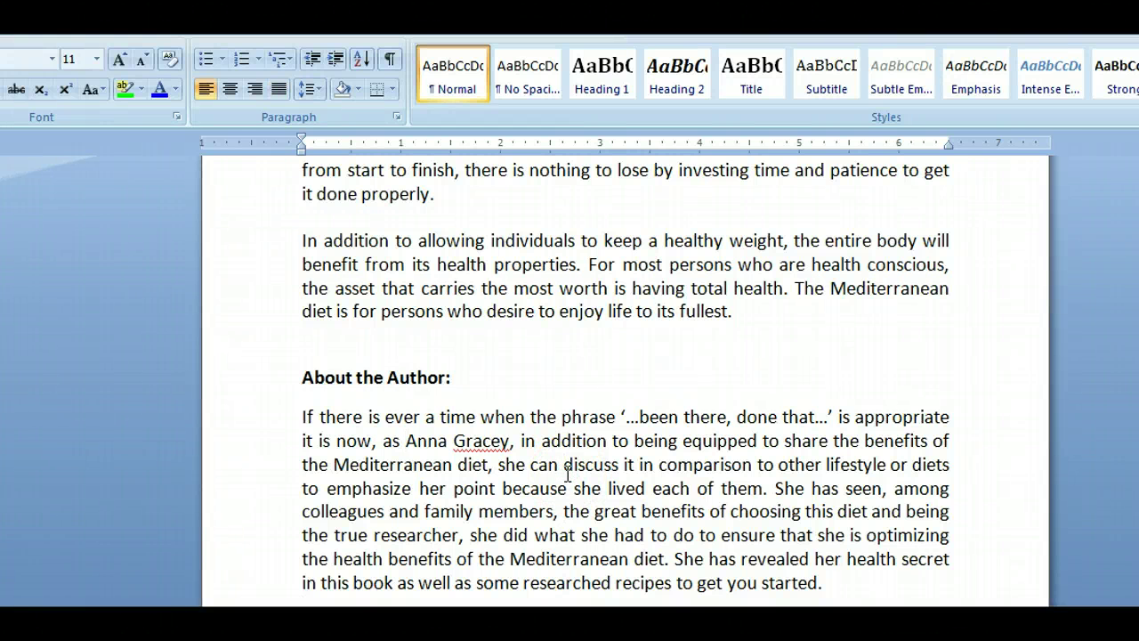
scroll(567, 474, "down", 12)
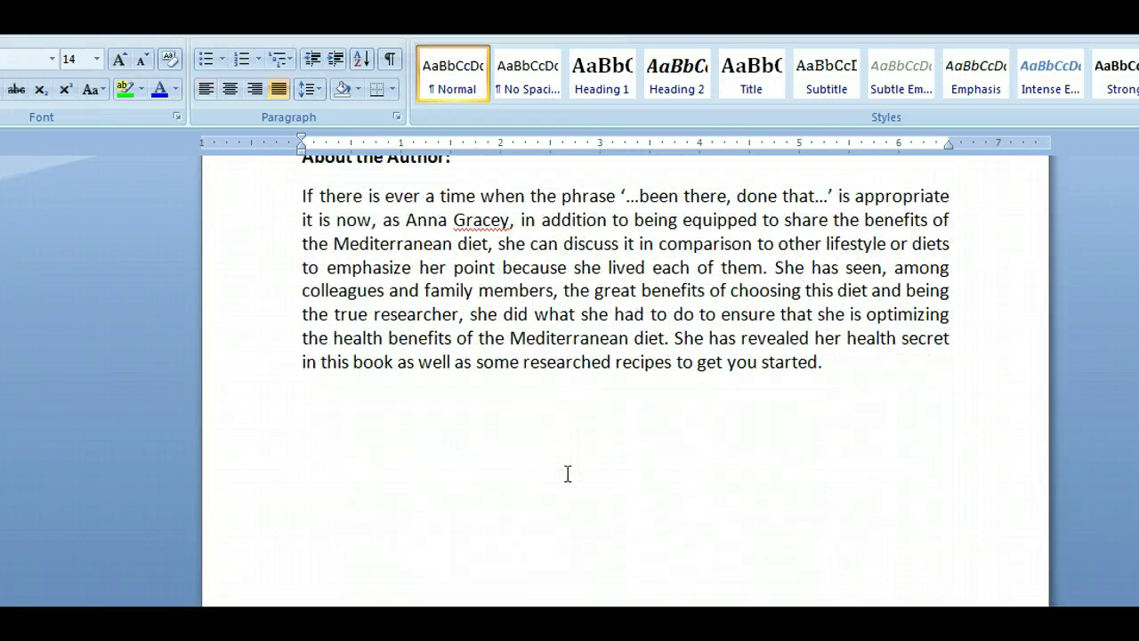
scroll(568, 474, "down", 6)
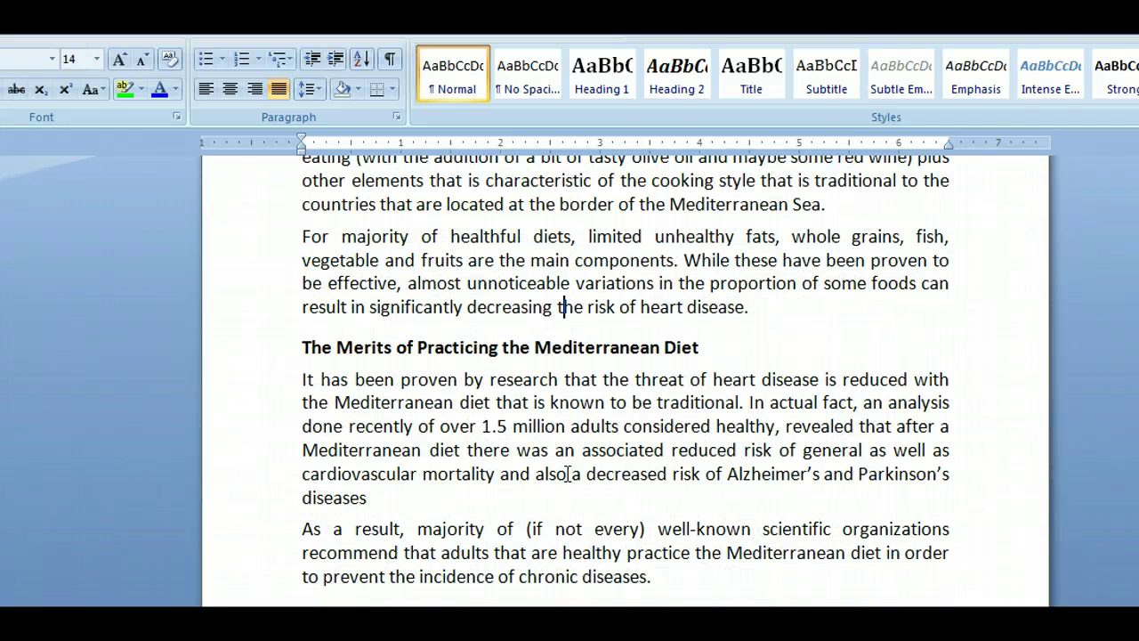
key("Up")
key("Up")
key("Up")
key("Up")
key("Up")
key("Up")
key("Up")
key("Up")
key("Up")
key("Up")
key("Up")
key("Up")
key("Up")
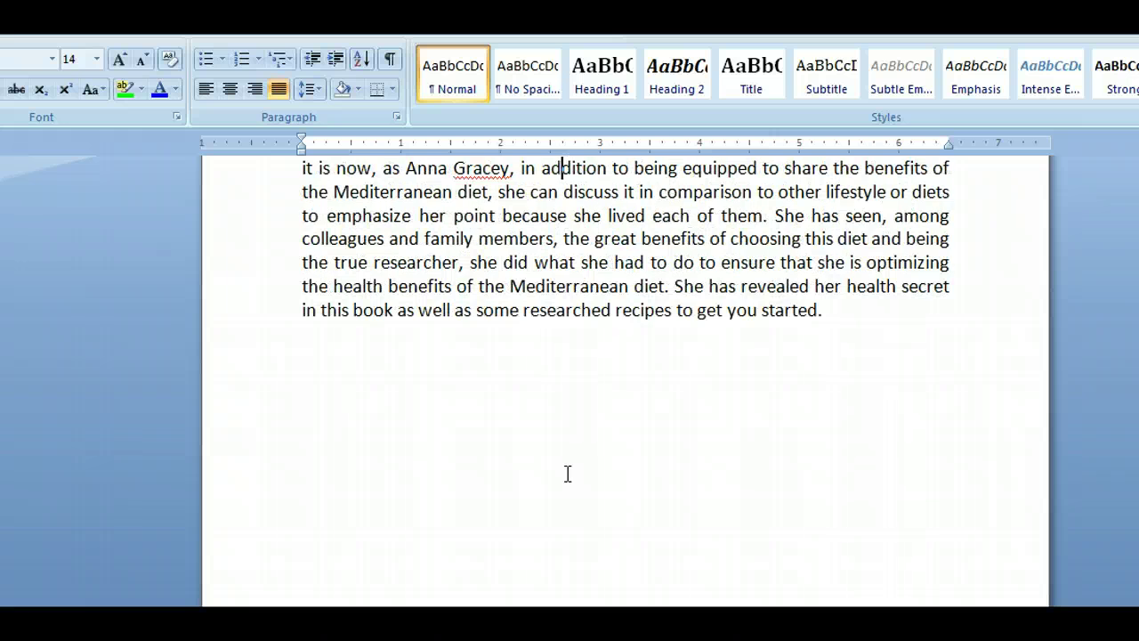
scroll(568, 474, "down", 5)
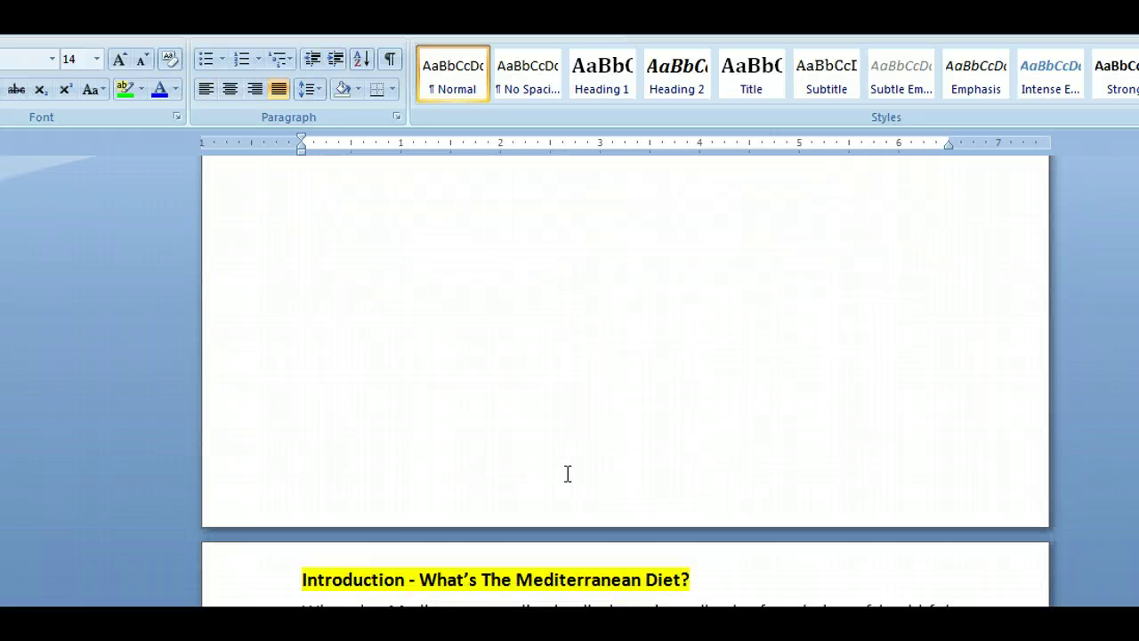
scroll(568, 474, "down", 4)
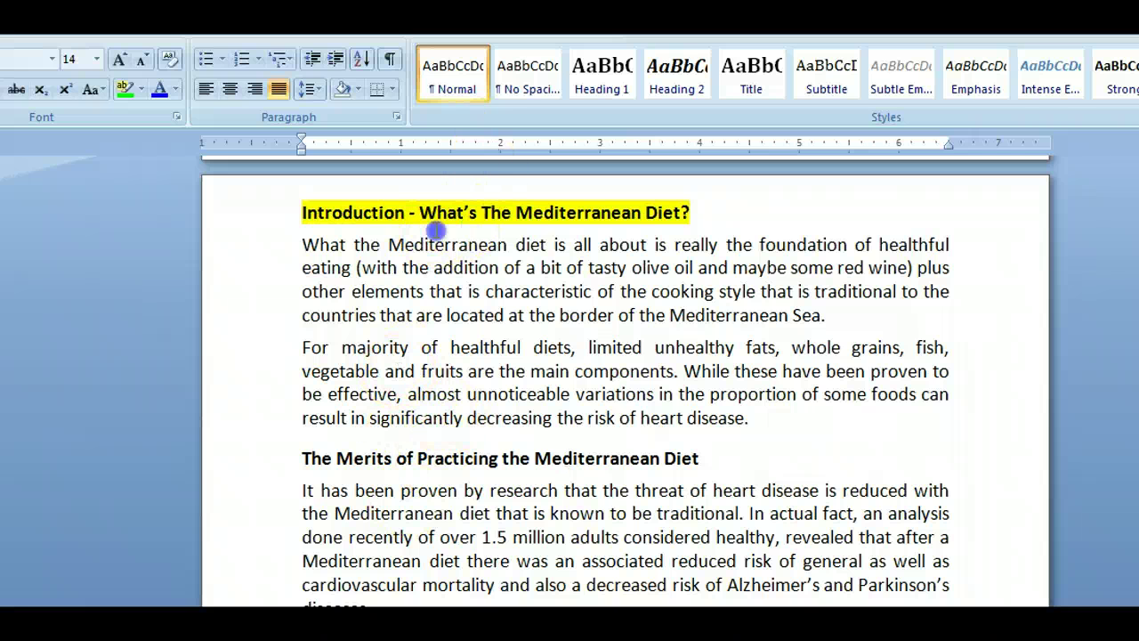
scroll(432, 243, "down", 1)
scroll(431, 254, "down", 1)
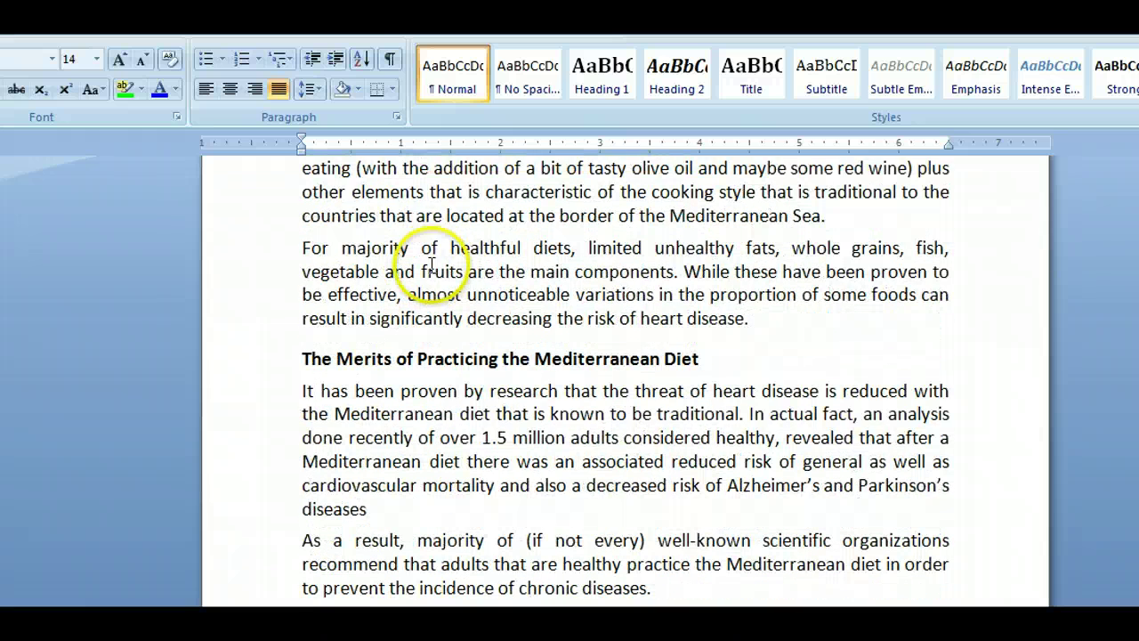
Show the formatting marks and replace every double space in the manuscript with a single space
left_click(390, 58)
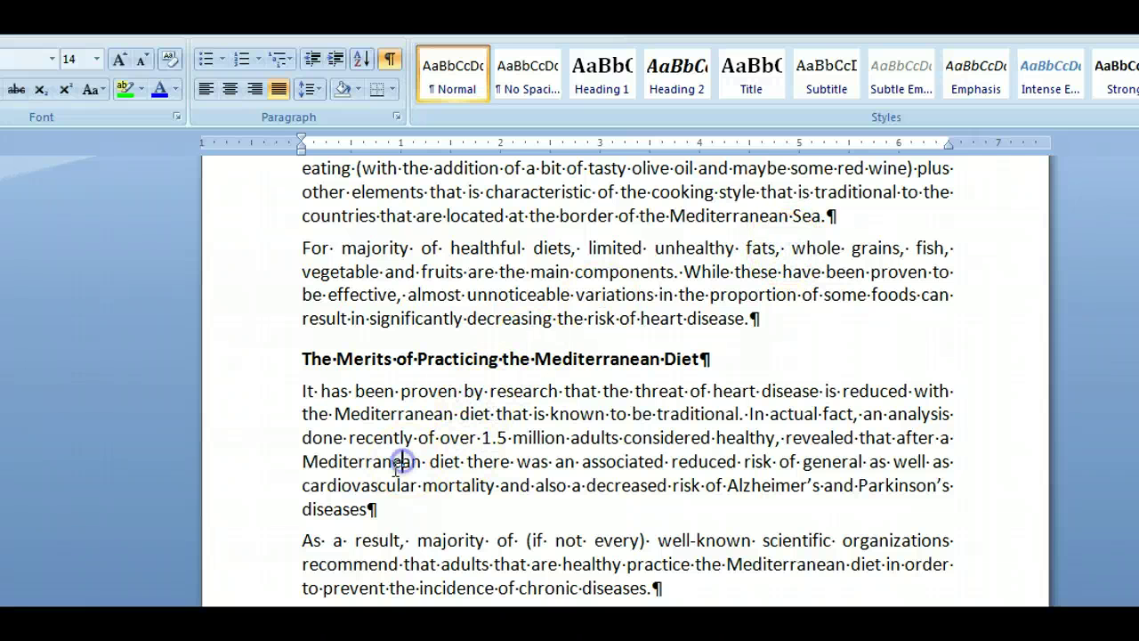
left_click(370, 509)
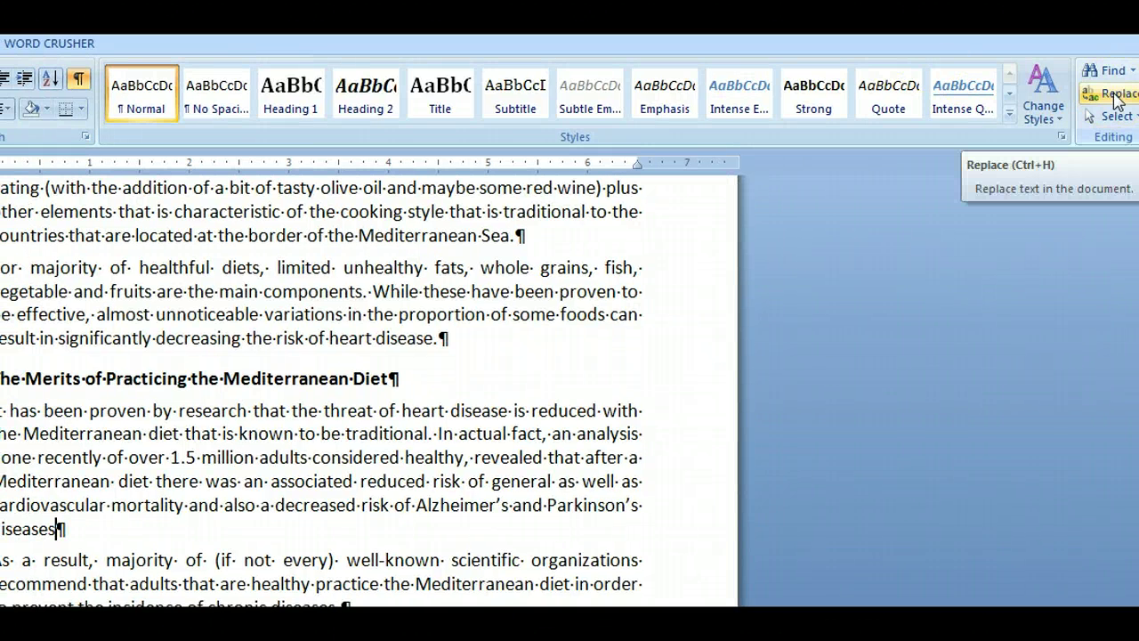
left_click(1117, 98)
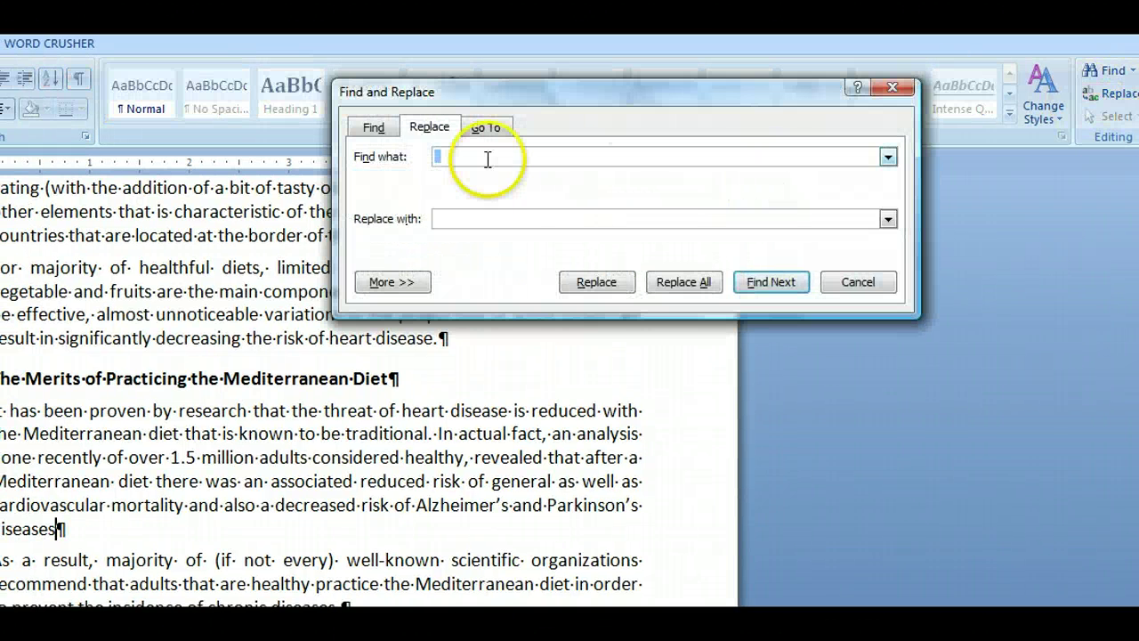
left_click(479, 158)
key("BackSpace")
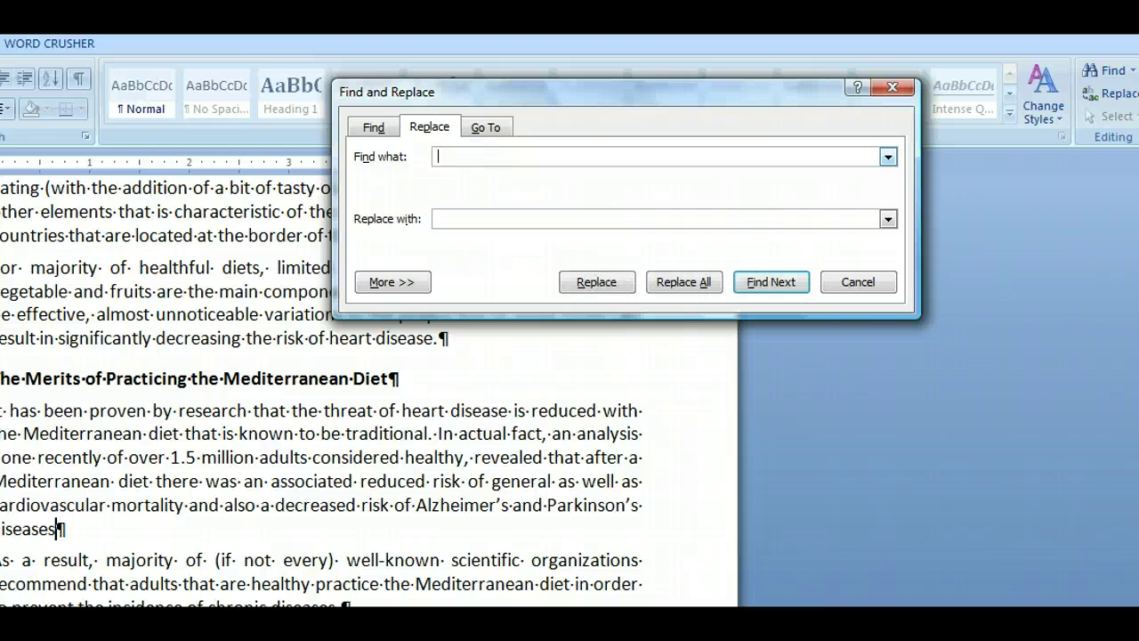
left_click(481, 218)
left_click(665, 281)
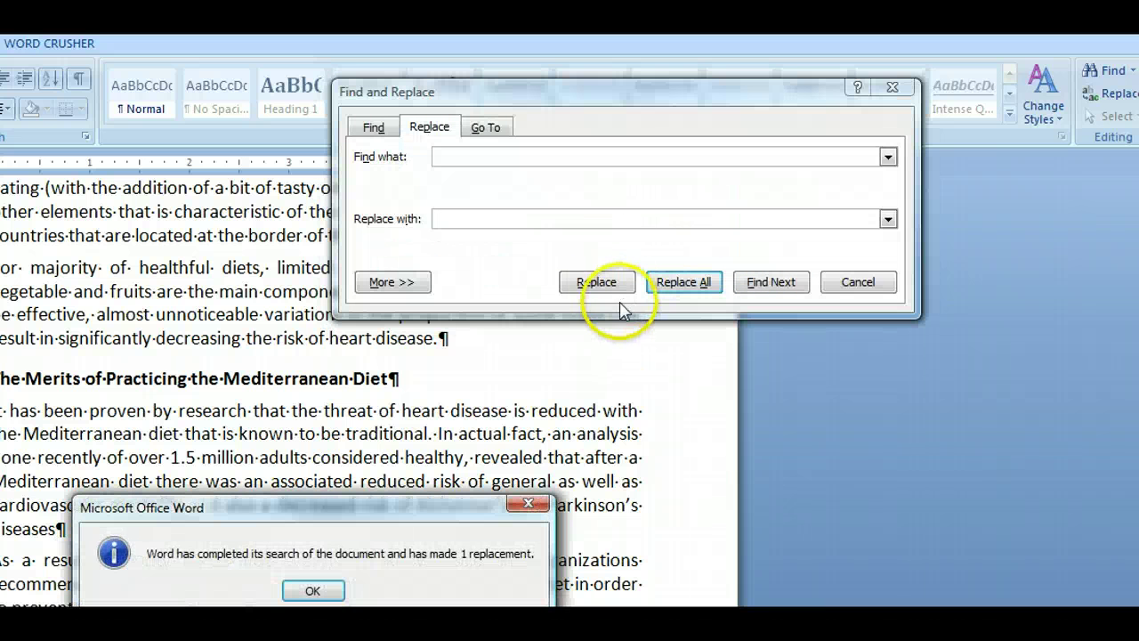
left_click(313, 591)
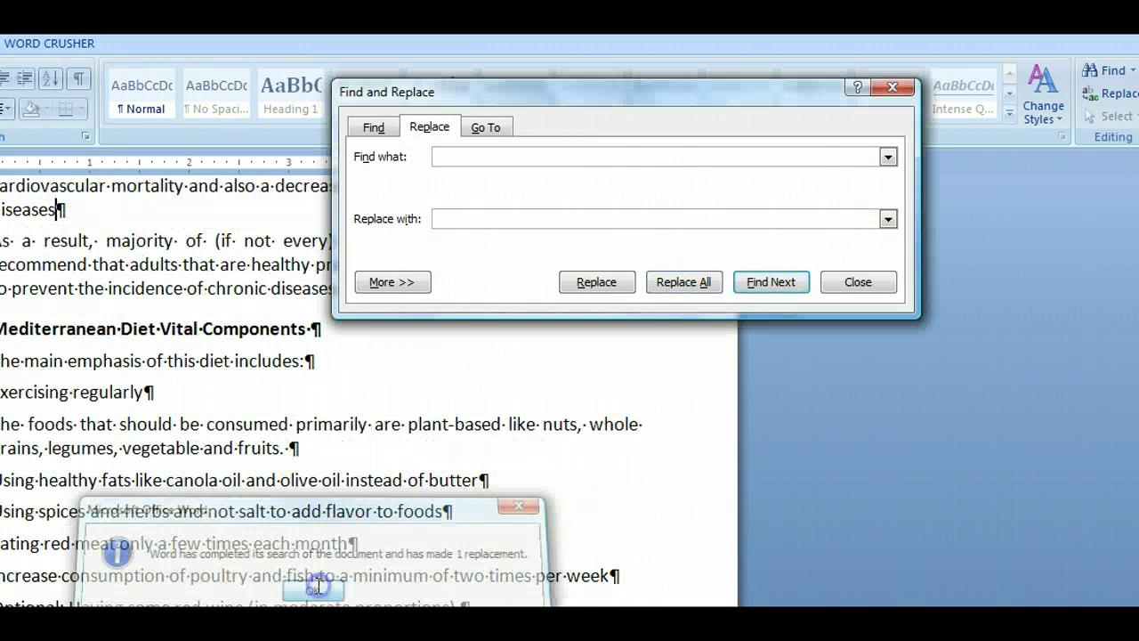
left_click(183, 240)
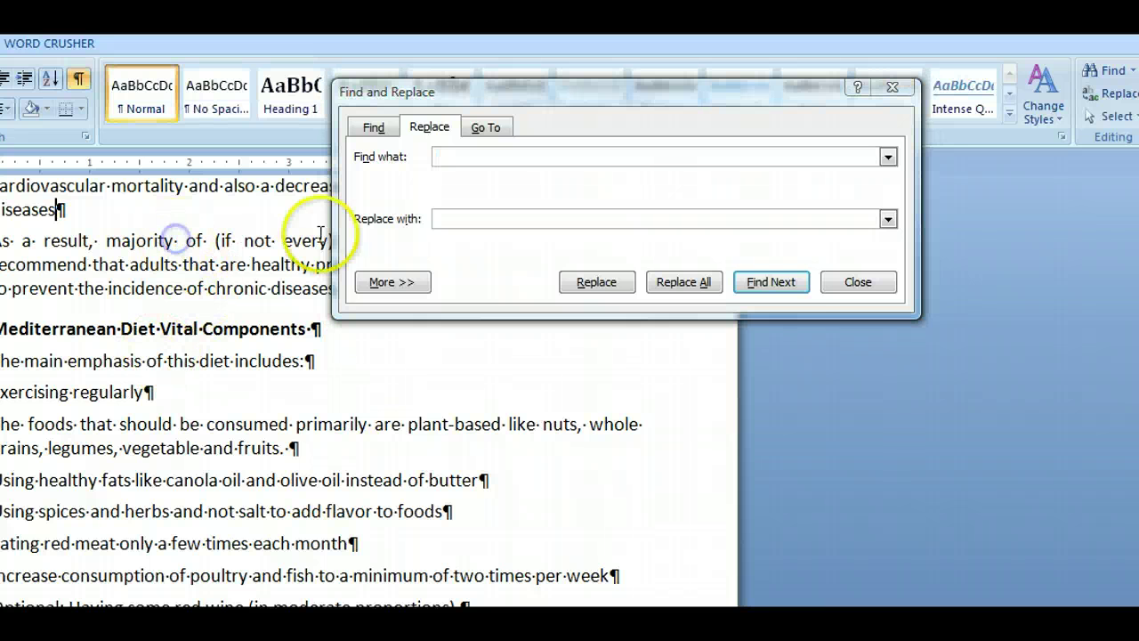
left_click(857, 283)
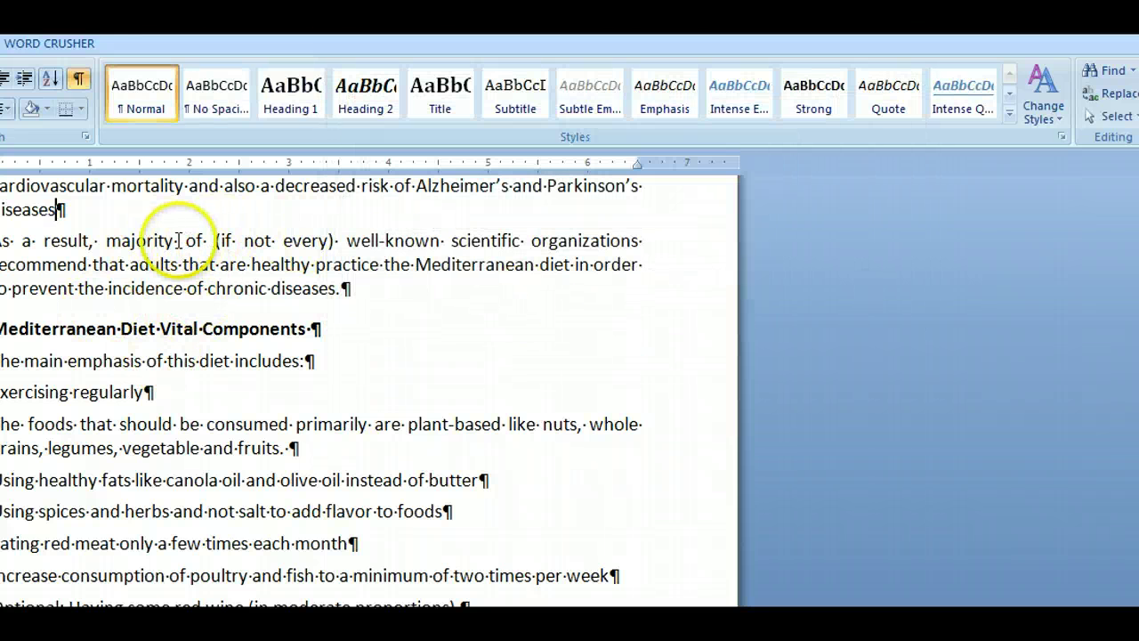
Insert an extra space in "majority of", "like canola" and "and olive" as test double spaces
left_click(179, 241)
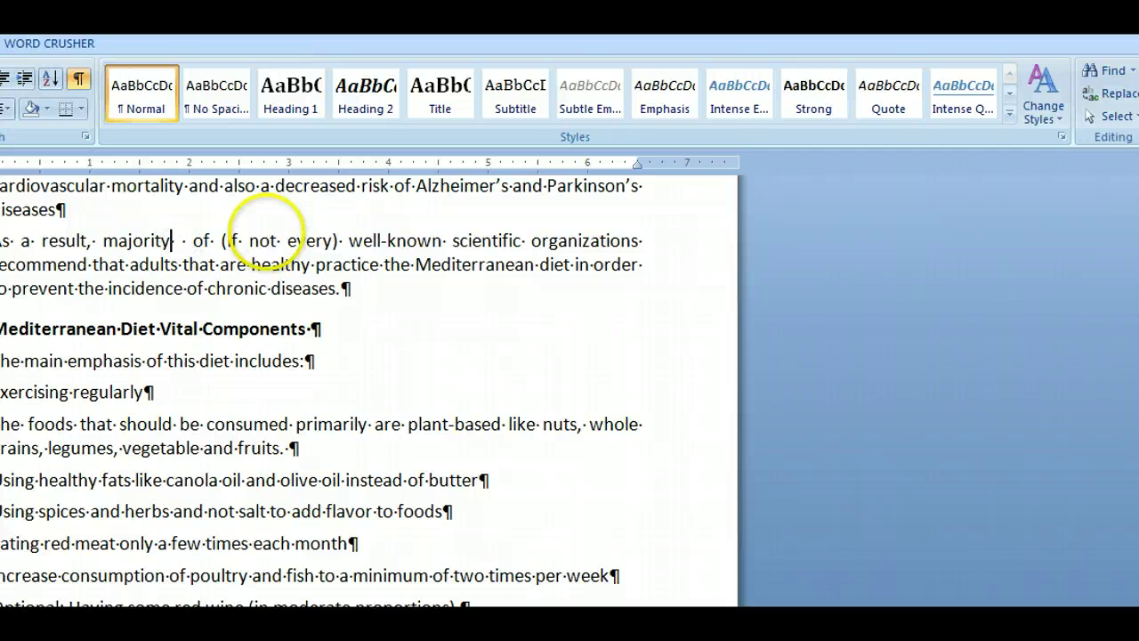
key("Left")
key("Left")
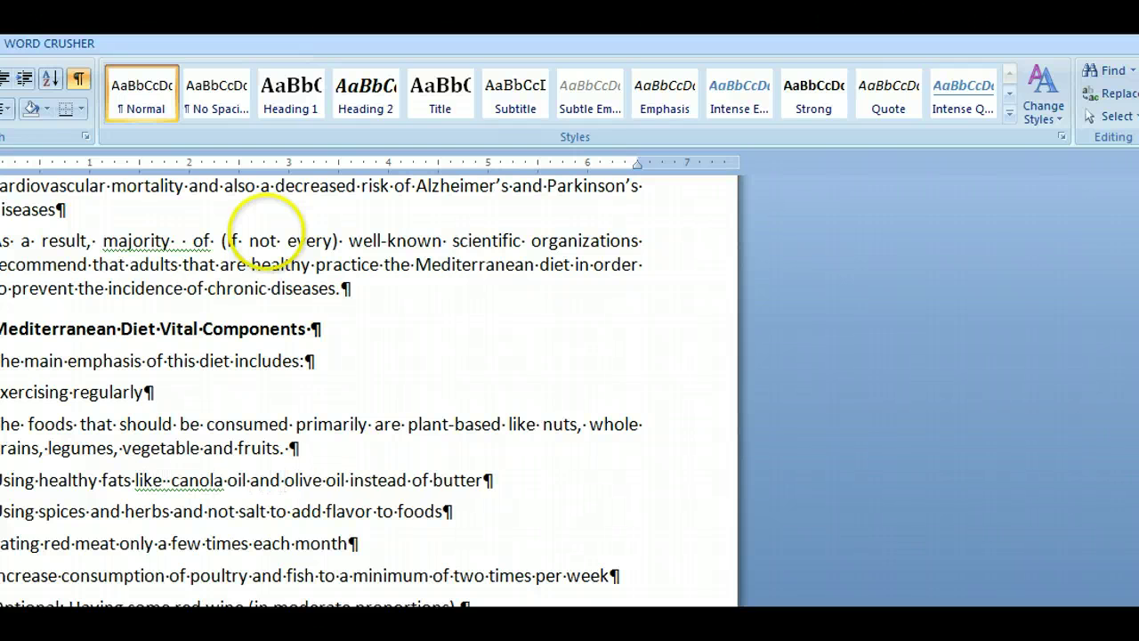
key("Right")
key("Right")
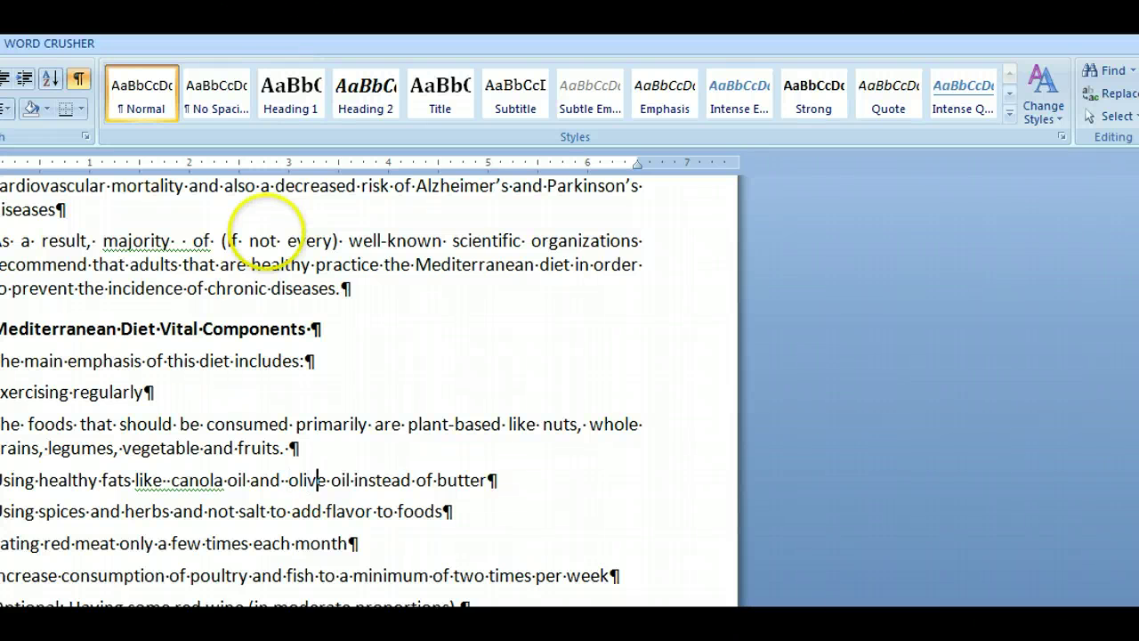
key("Right")
key("Right")
key("Down")
key("Down")
key("Up")
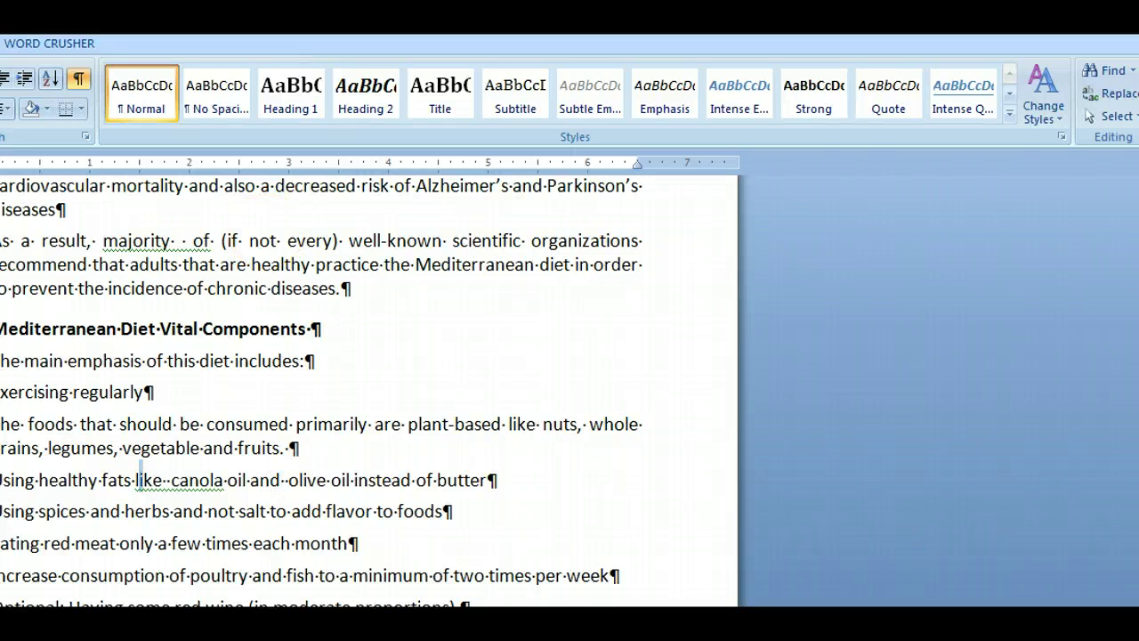
Examine the double space between "like" and "canola" by selecting the text around it
key("shift+Right")
key("shift+Right")
key("shift+Right")
key("shift+Right")
key("shift+Right")
key("shift+Right")
key("shift+Right")
key("shift+Right")
key("shift+Right")
key("shift+Right")
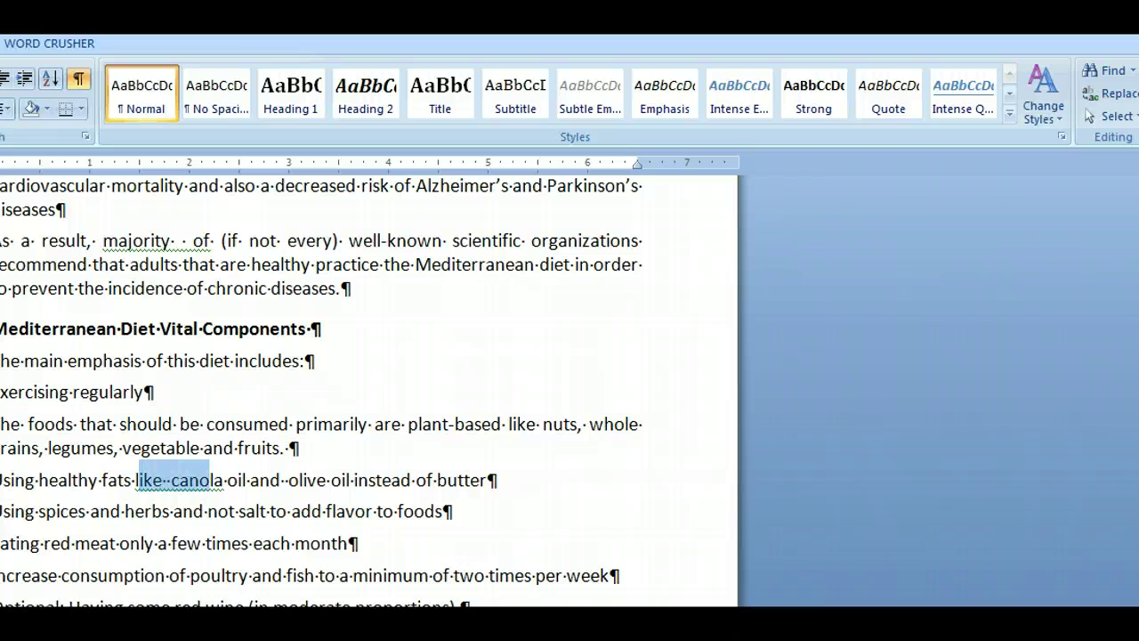
key("Right")
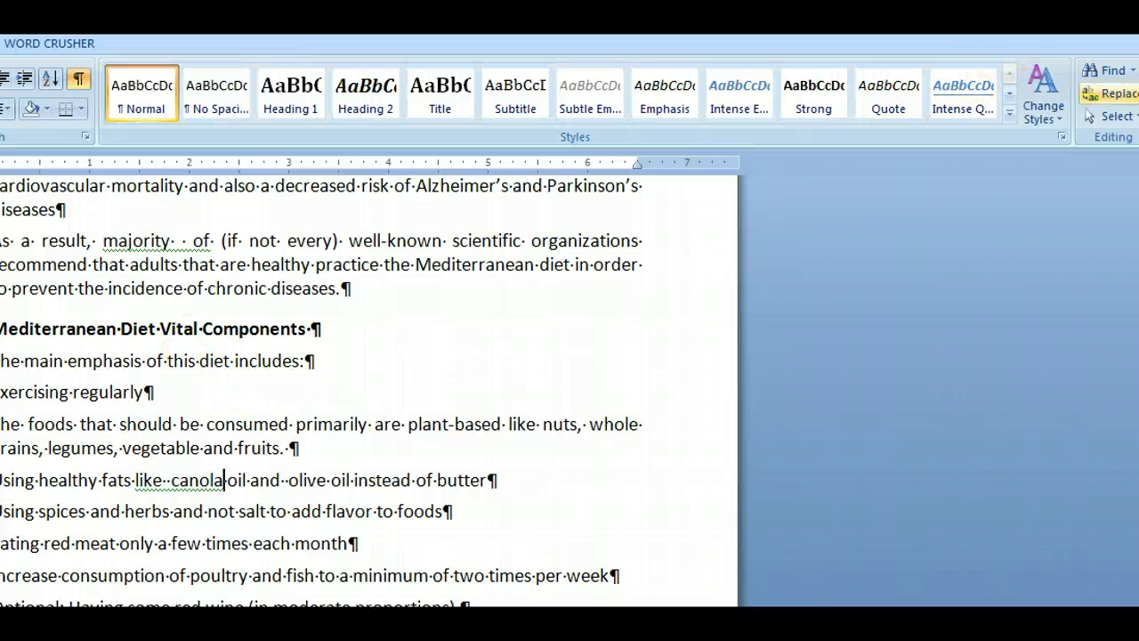
Run Replace All again to turn the double spaces into single spaces, and check the "like canola" line
left_click(1111, 94)
left_click(442, 155)
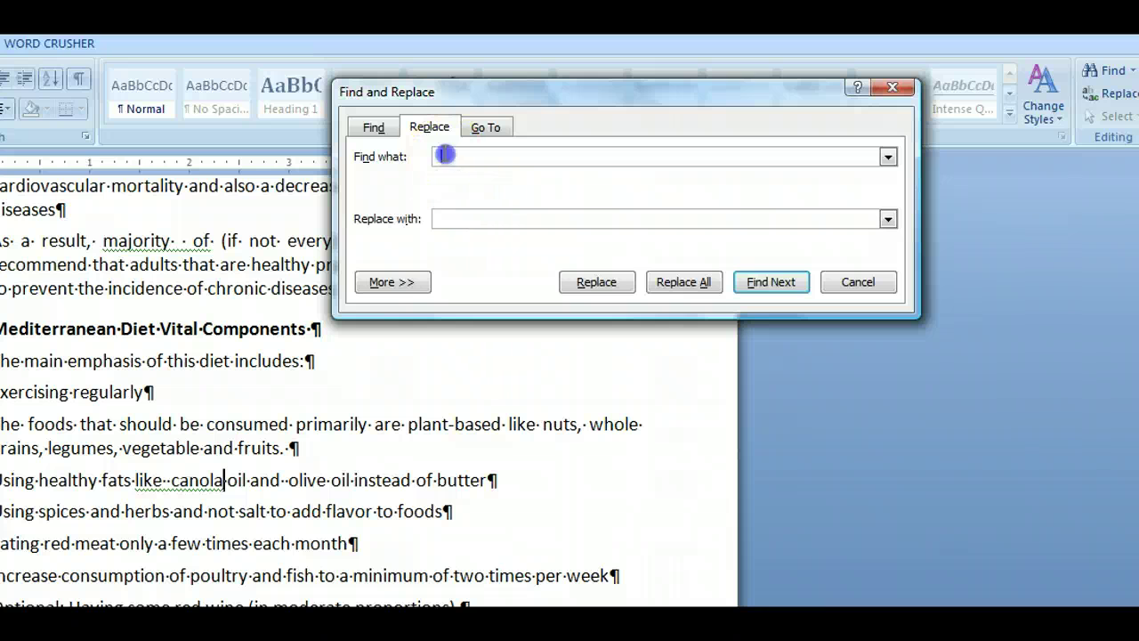
key("BackSpace")
left_click(468, 215)
left_click(683, 282)
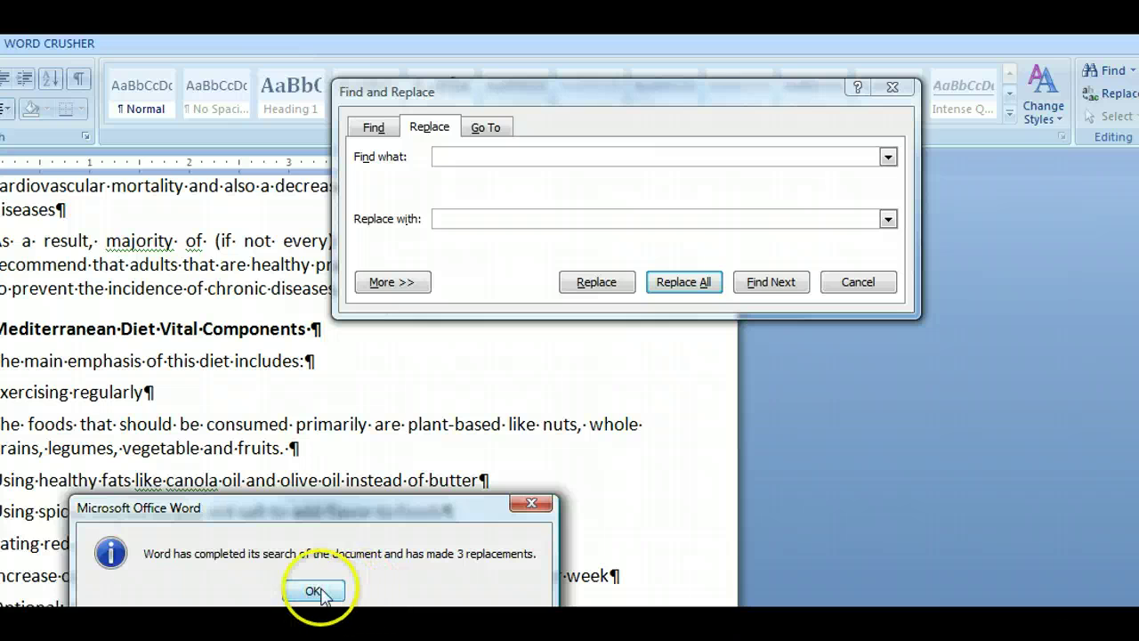
left_click(319, 591)
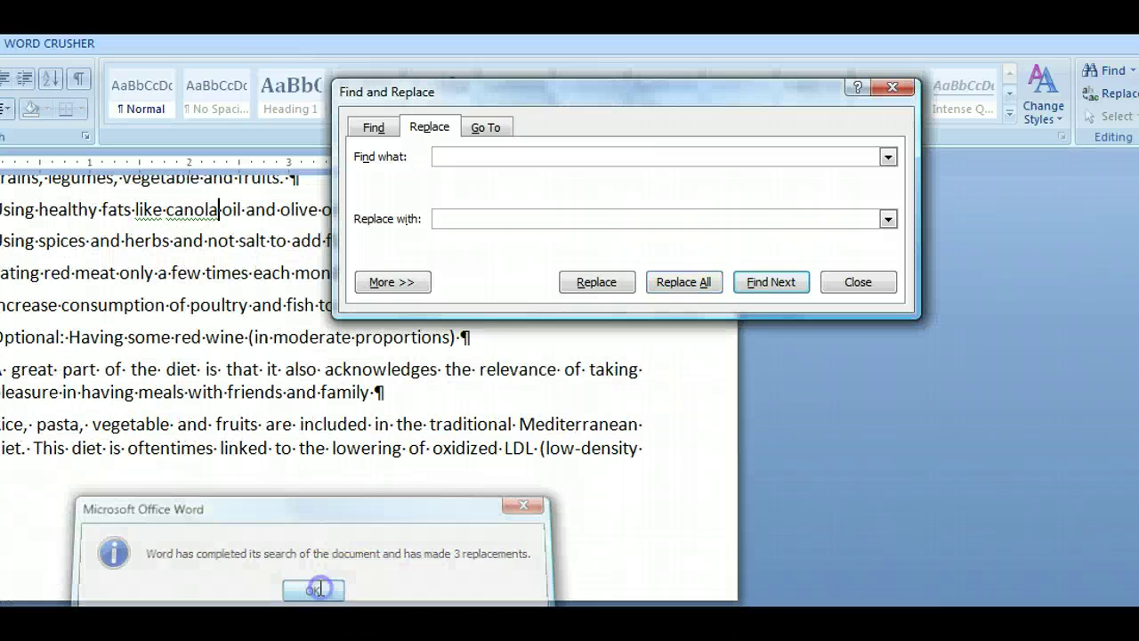
left_click(165, 214)
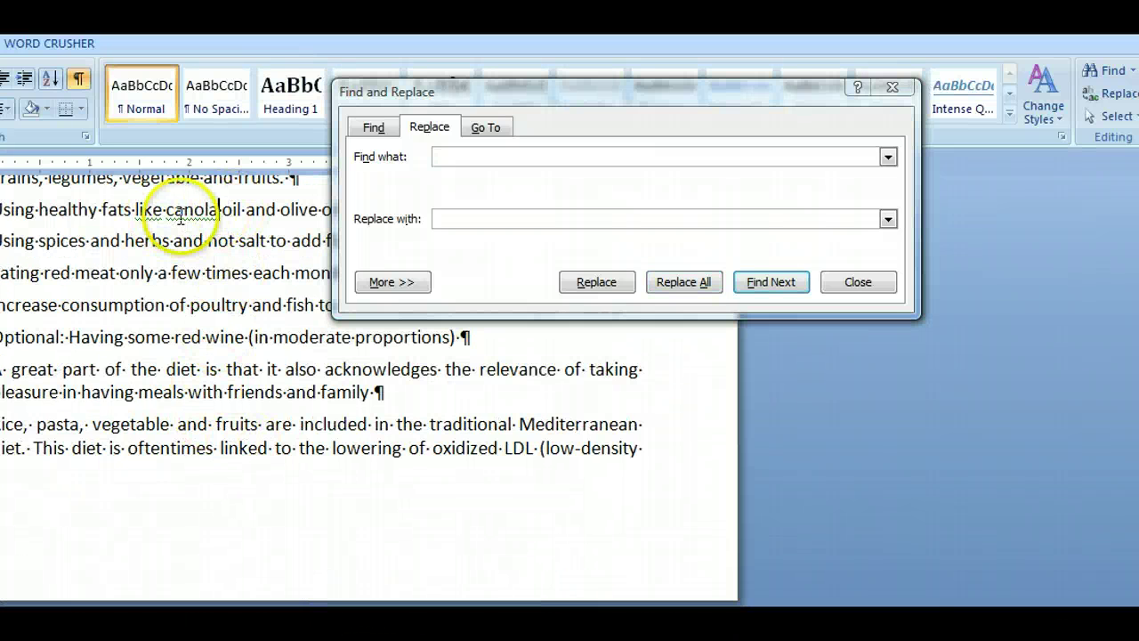
left_click(219, 209)
key("Delete")
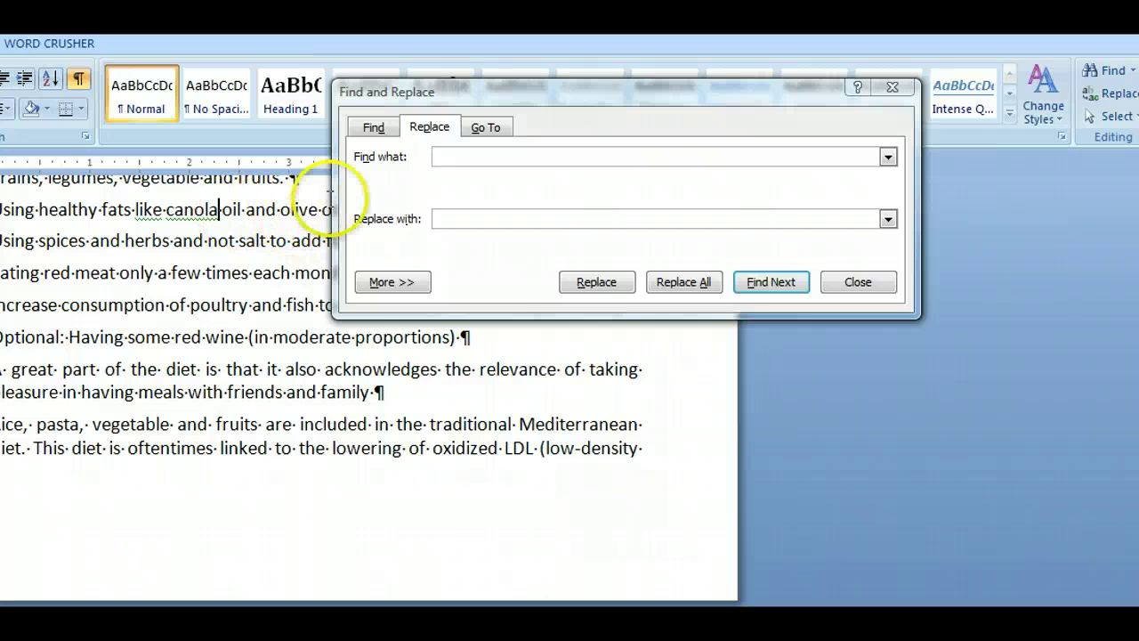
Delete the trailing spaces at the ends of the paragraphs ending in "arteries." and "avoided.", and close Find and Replace
scroll(252, 429, "down", 3)
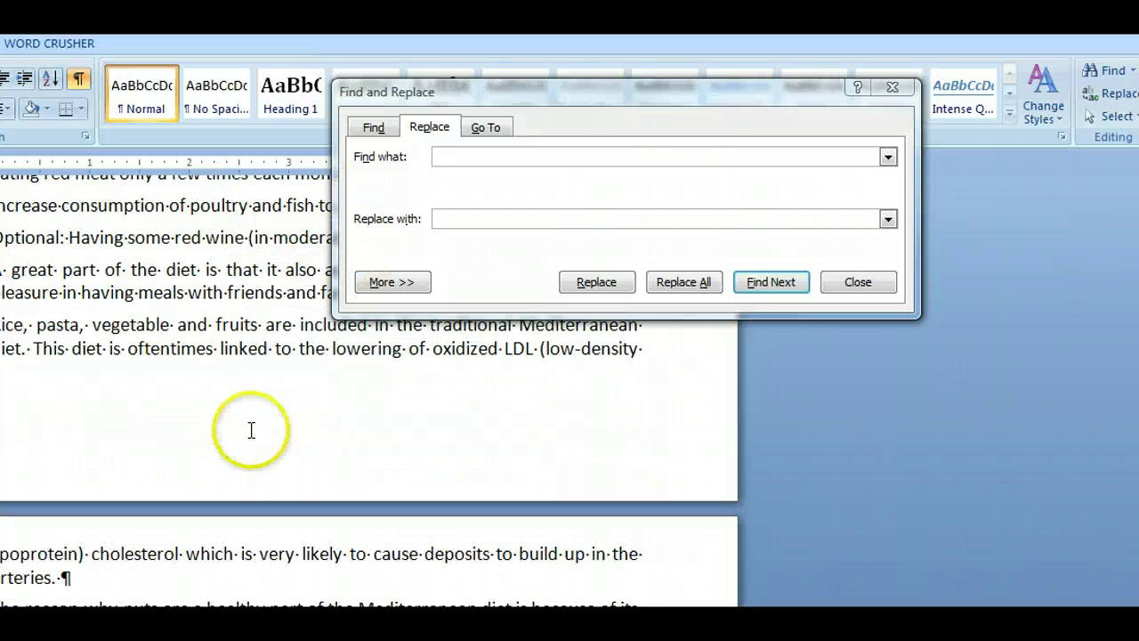
scroll(228, 444, "down", 5)
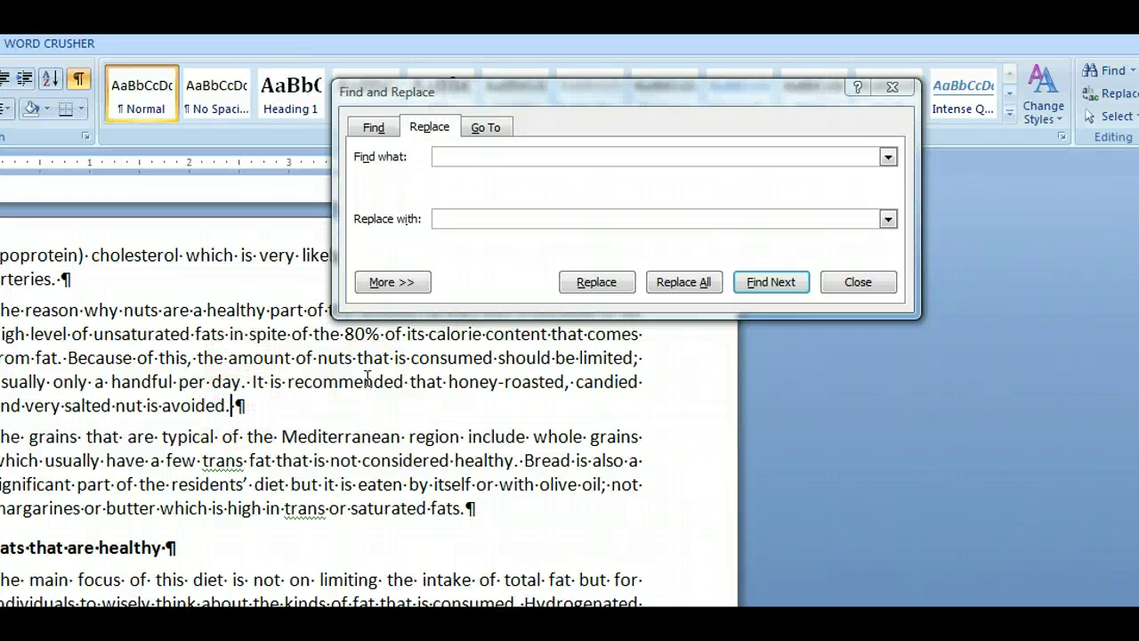
left_click(236, 460)
key("Up")
key("Up")
key("Up")
key("Up")
key("Up")
left_click(865, 283)
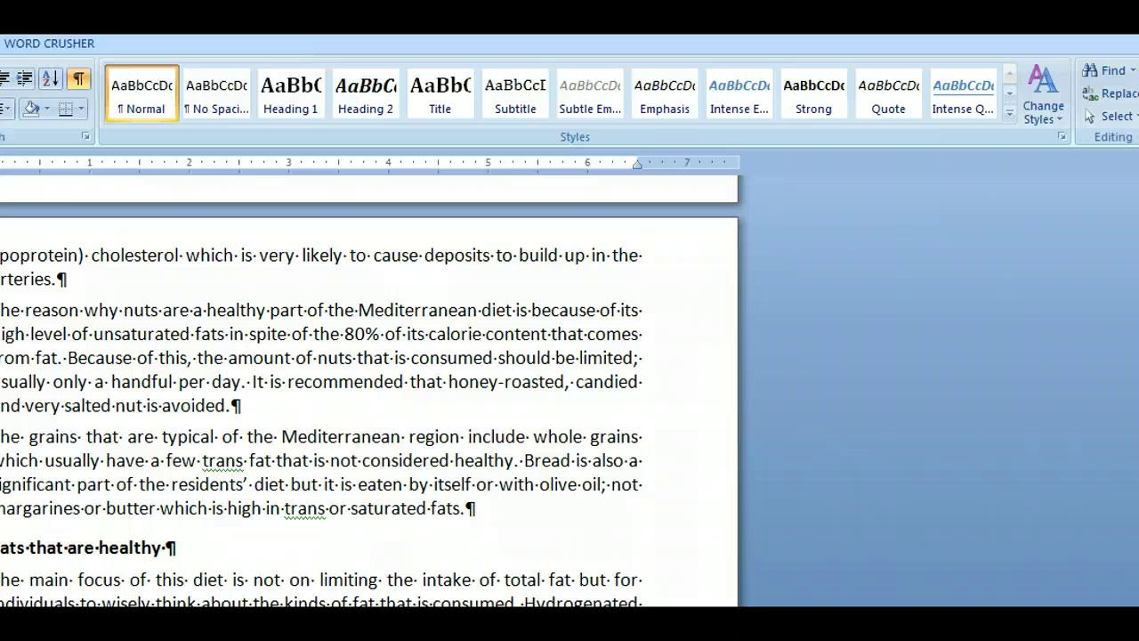
Copy the word "Introduction" from the manuscript's highlighted heading "Introduction - What's The Mediterranean Diet?"
scroll(369, 391, "up", 8)
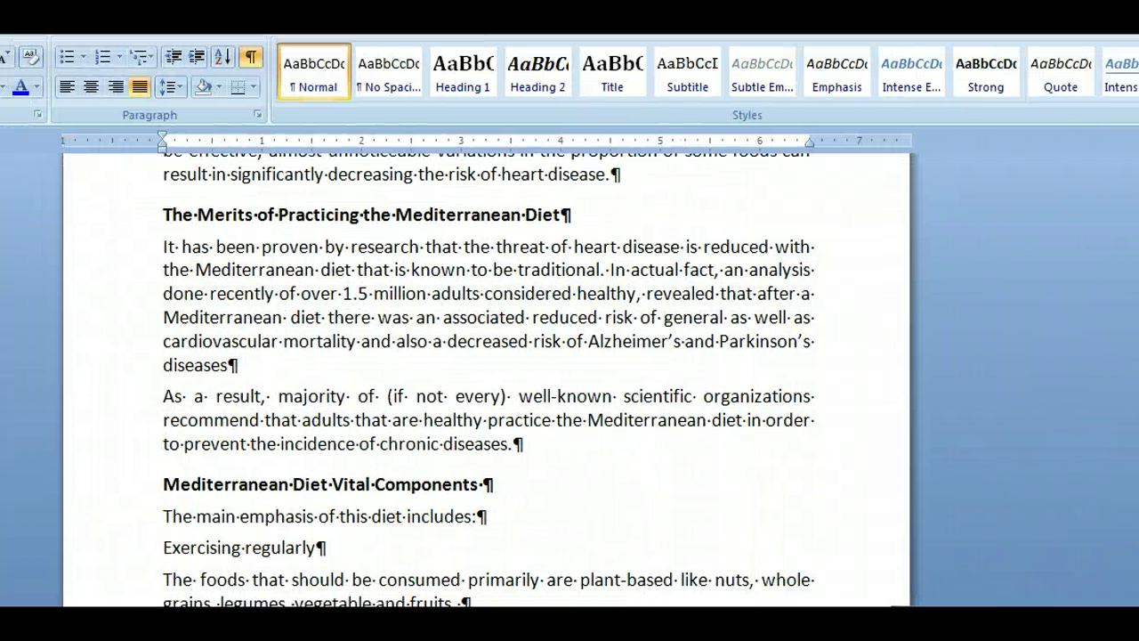
scroll(488, 373, "down", 15)
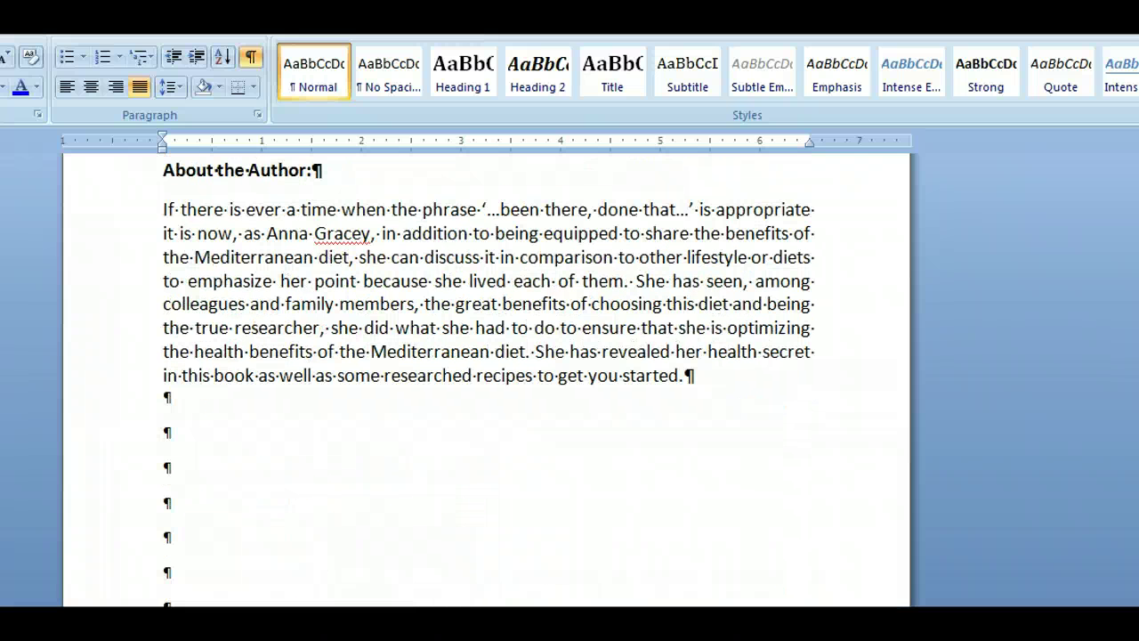
scroll(488, 374, "up", 3)
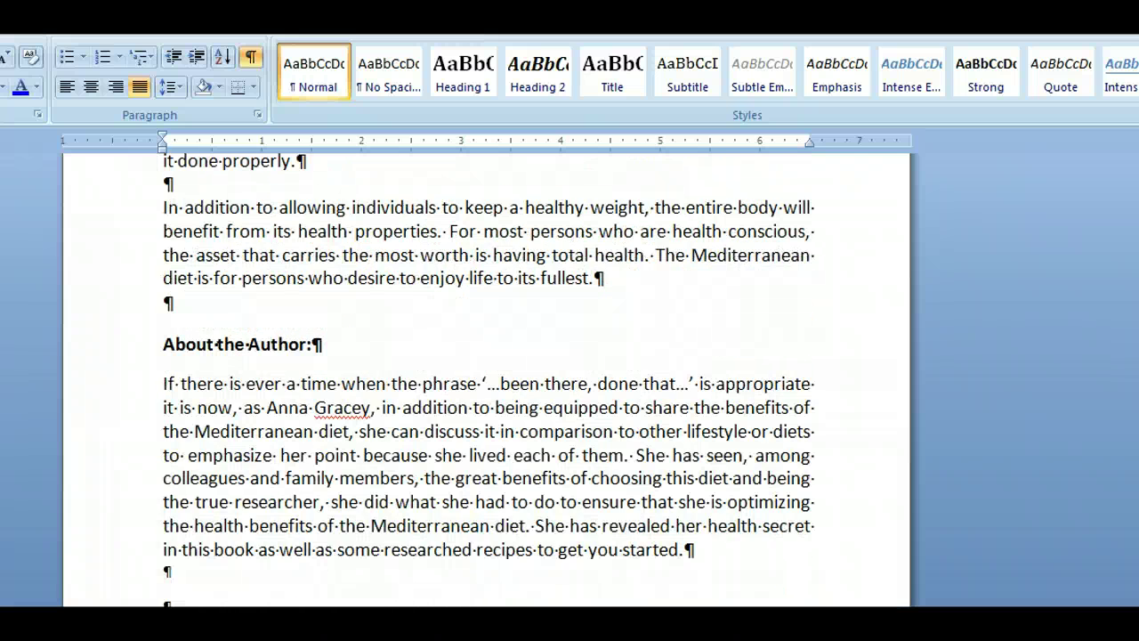
scroll(487, 374, "down", 11)
scroll(731, 282, "up", 5)
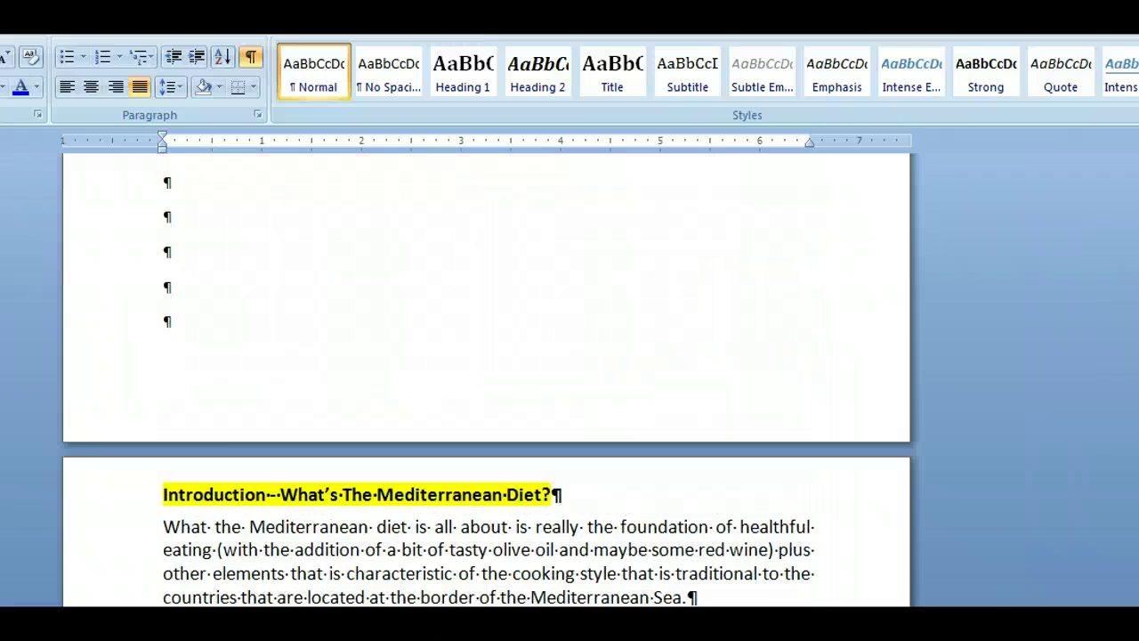
scroll(731, 281, "down", 2)
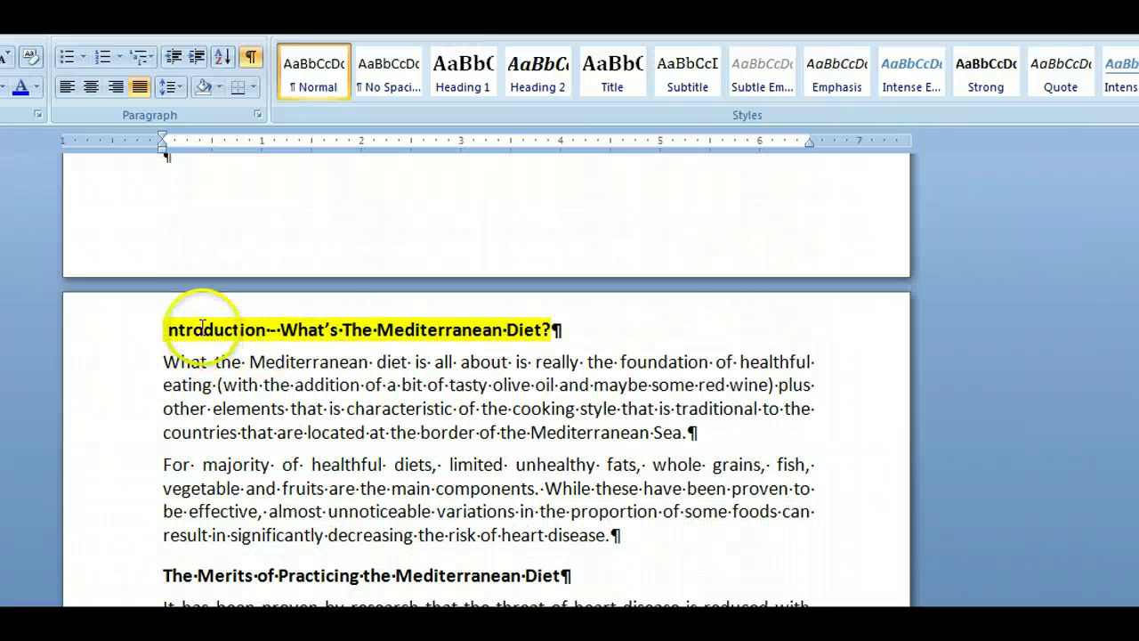
left_click_drag(163, 329, 402, 330)
left_click(280, 330)
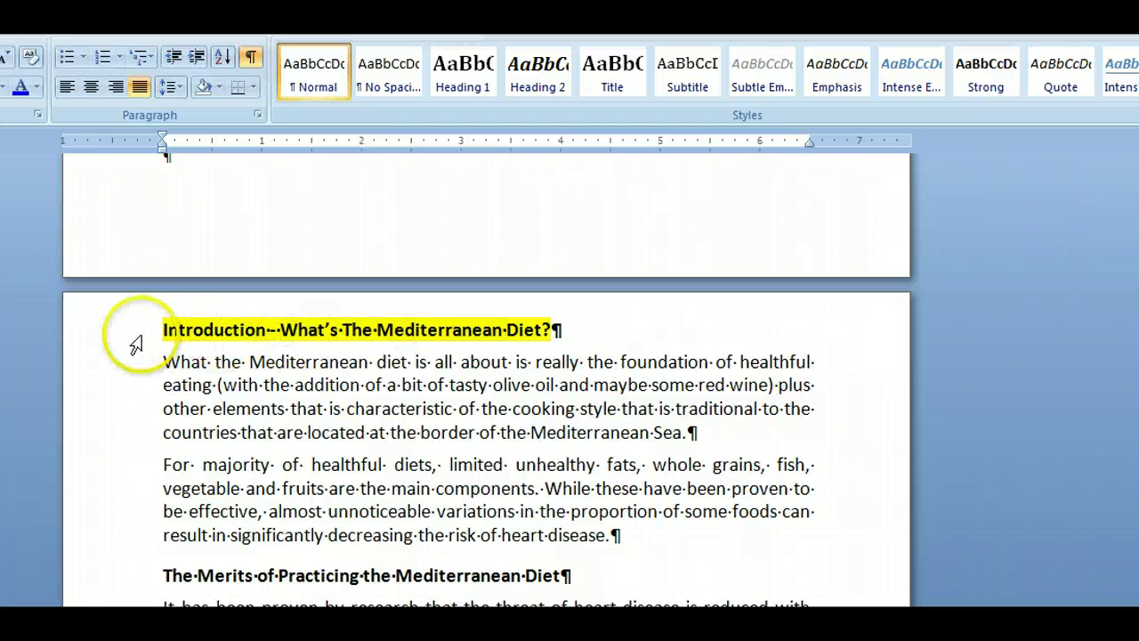
left_click_drag(165, 330, 266, 330)
right_click(236, 326)
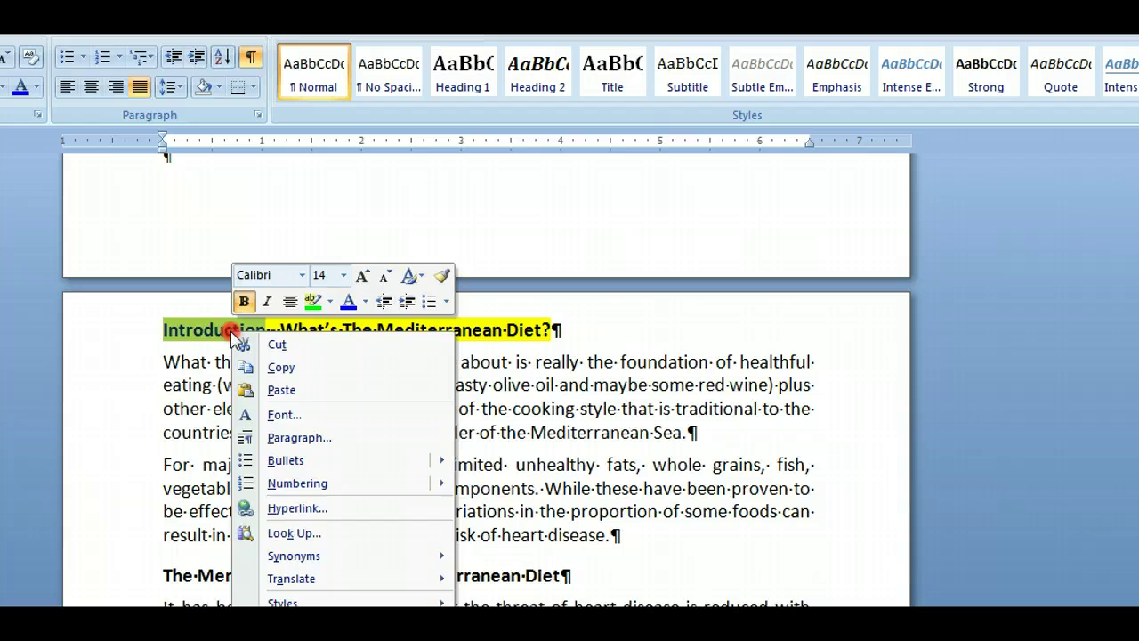
left_click(290, 365)
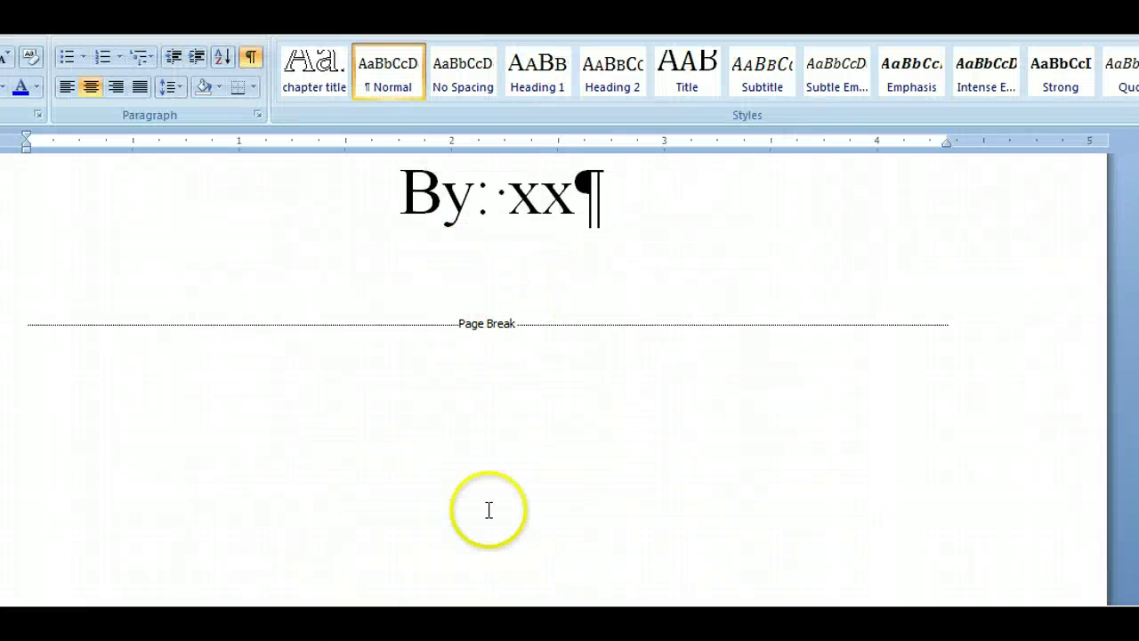
Look through the book template's front pages, chapter list and disclaimer to locate the page with the Chapter 1 heading
scroll(486, 495, "down", 5)
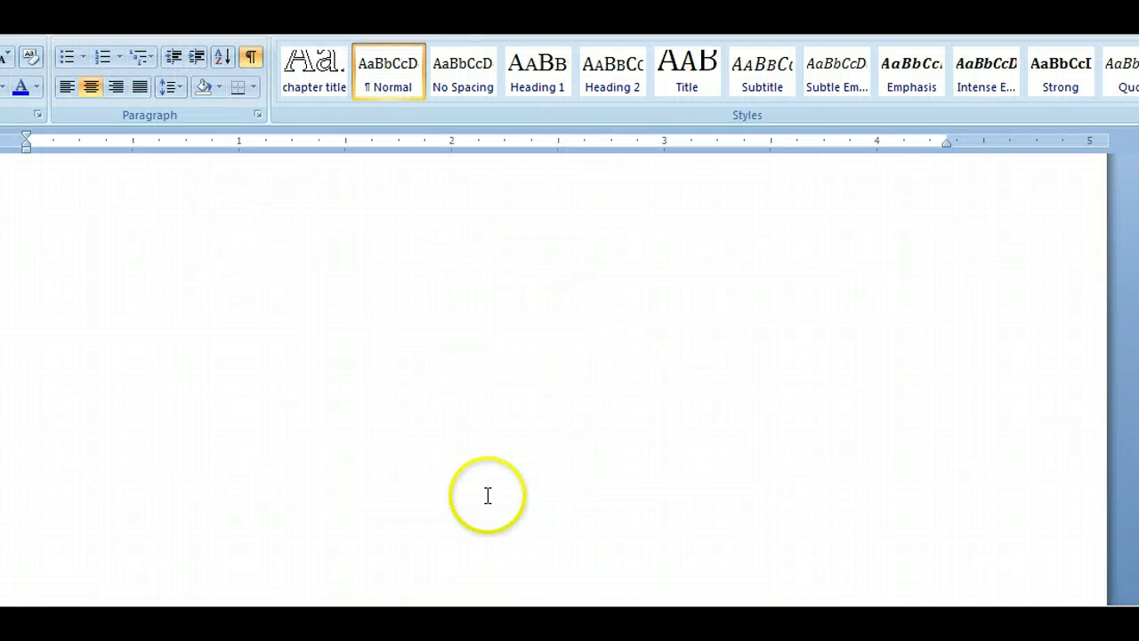
left_click(501, 453)
key("BackSpace")
key("BackSpace")
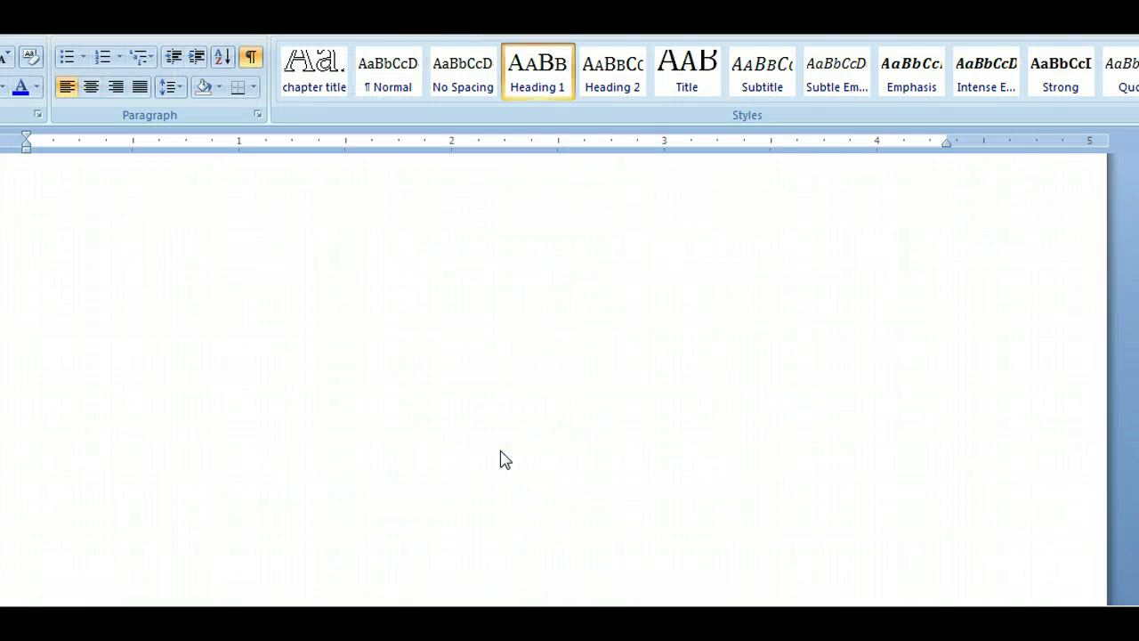
key("Down")
key("Down")
key("Down")
key("Down")
key("Down")
key("Down")
key("Down")
key("Down")
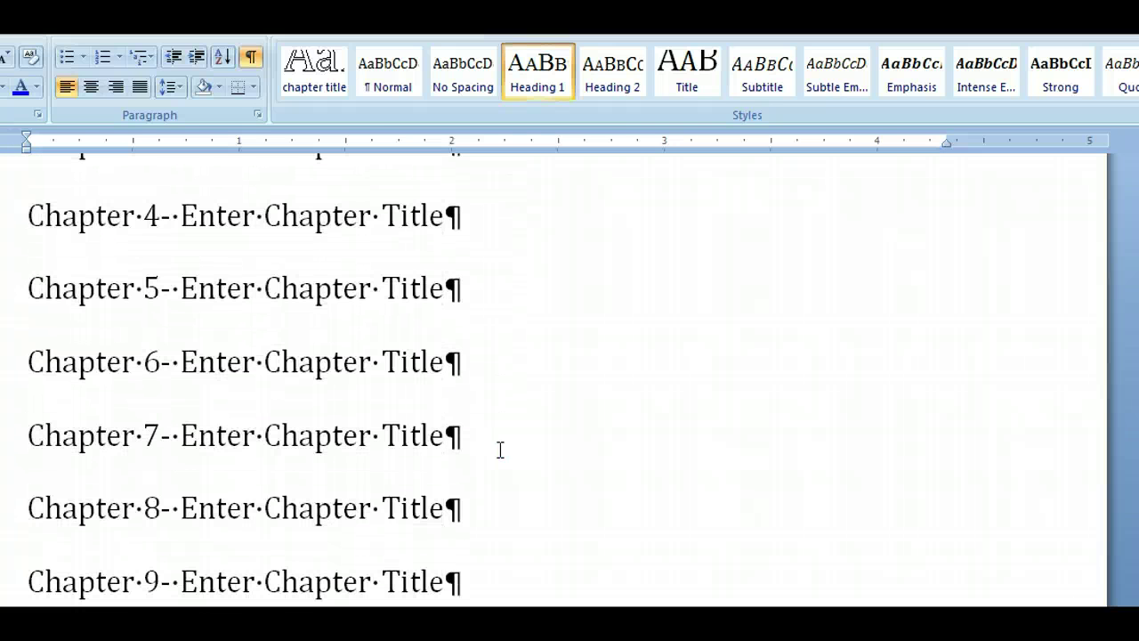
key("Page_Down")
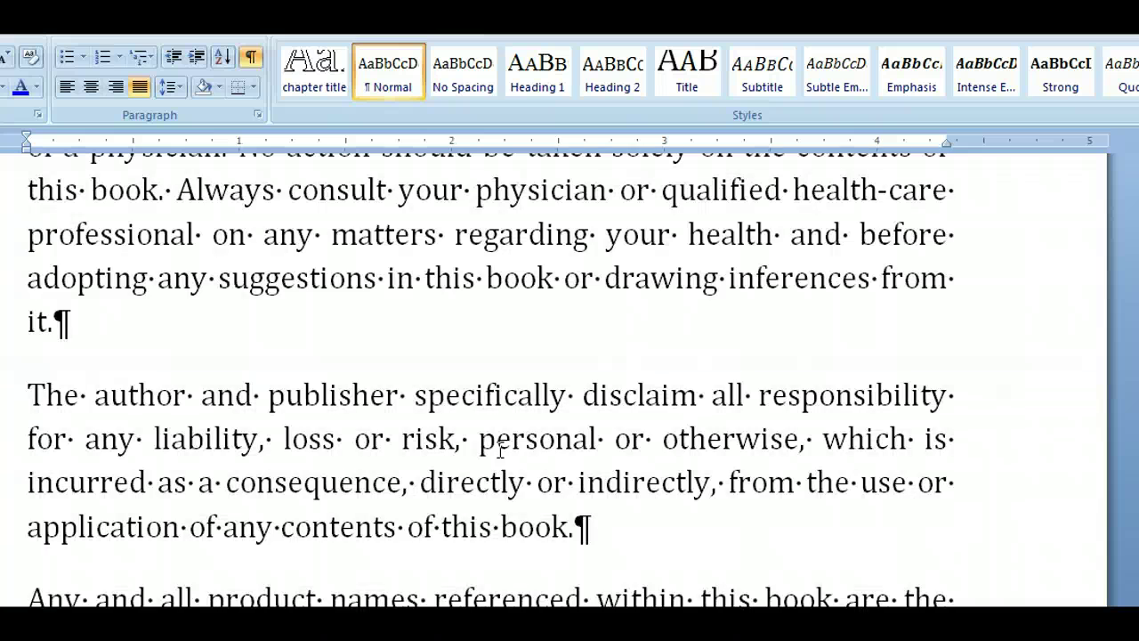
key("Page_Up")
key("Page_Up")
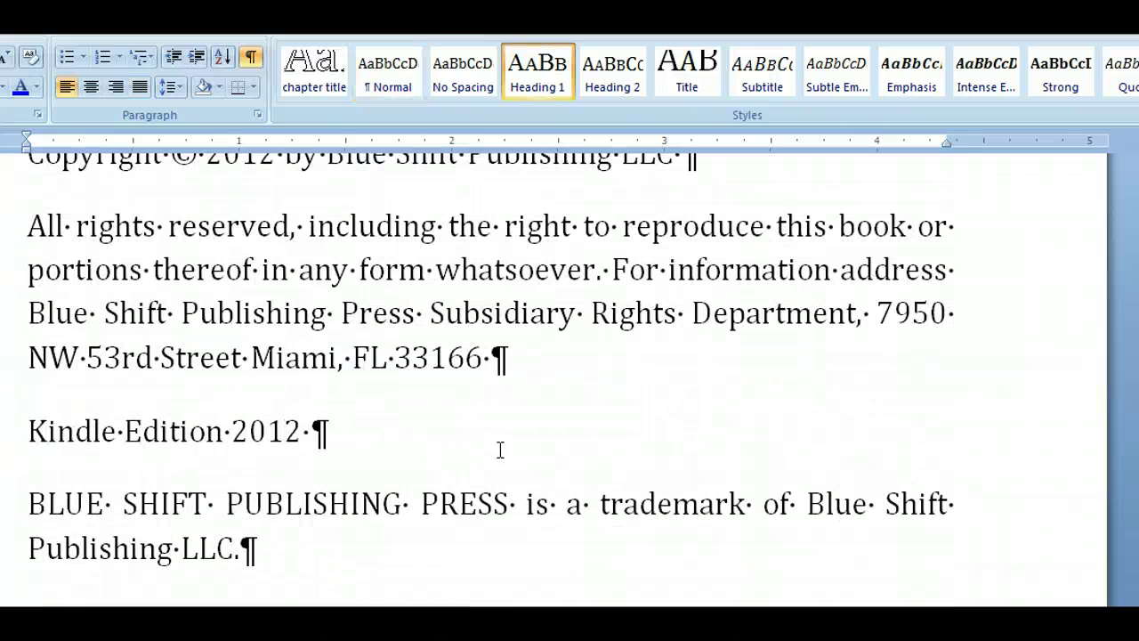
key("Page_Down")
key("Page_Down")
key("Page_Down")
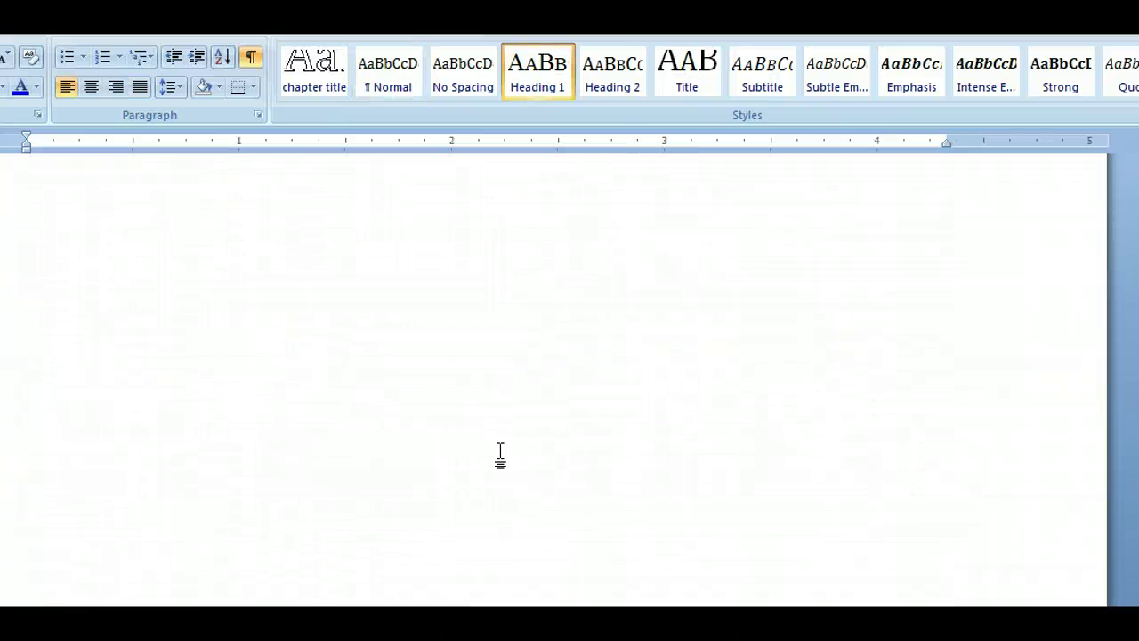
key("Page_Down")
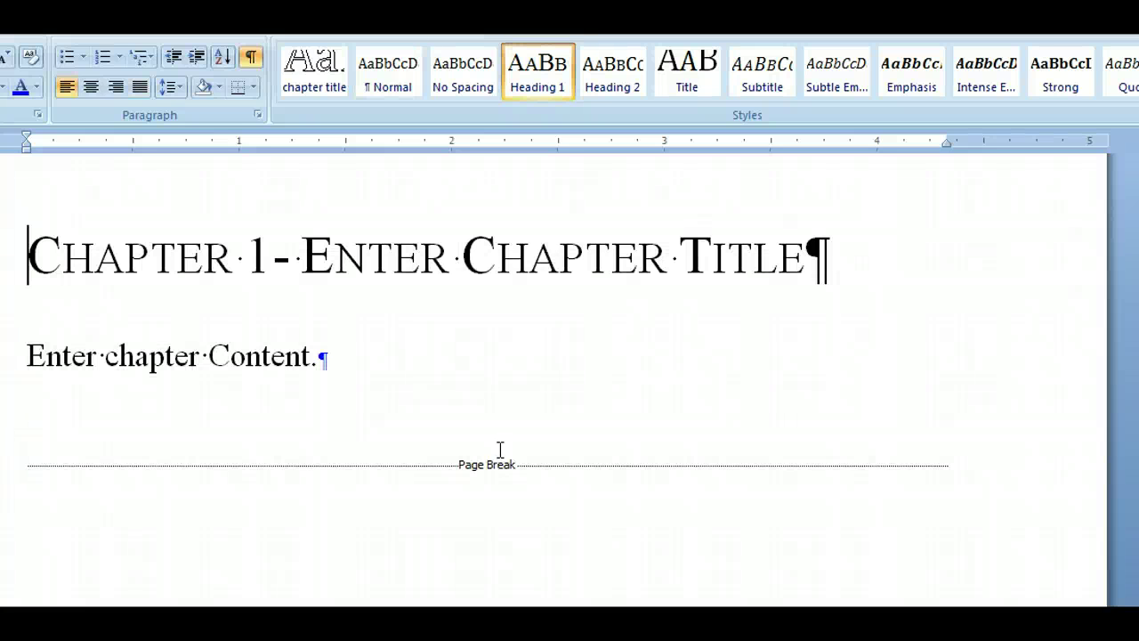
Paste the copied word "Introduction" over "hapter" in the Chapter 1 heading and delete the number 1 after it
key("Right")
key("shift+Right")
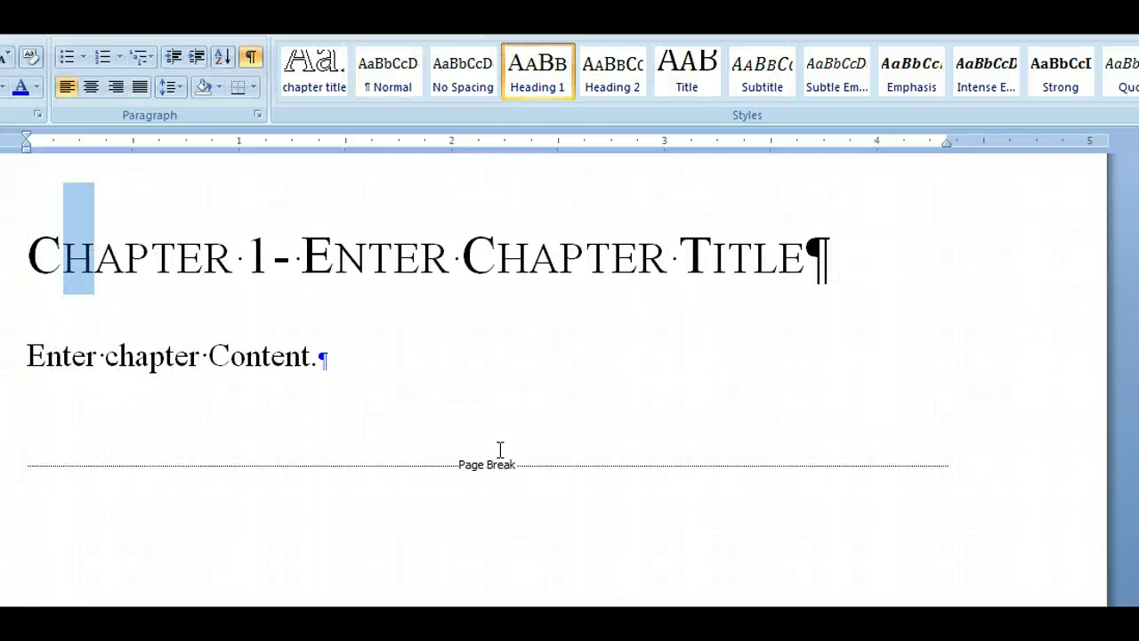
key("shift+Right")
key("shift+Right")
key("shift+Right")
key("shift+Right")
key("shift+Right")
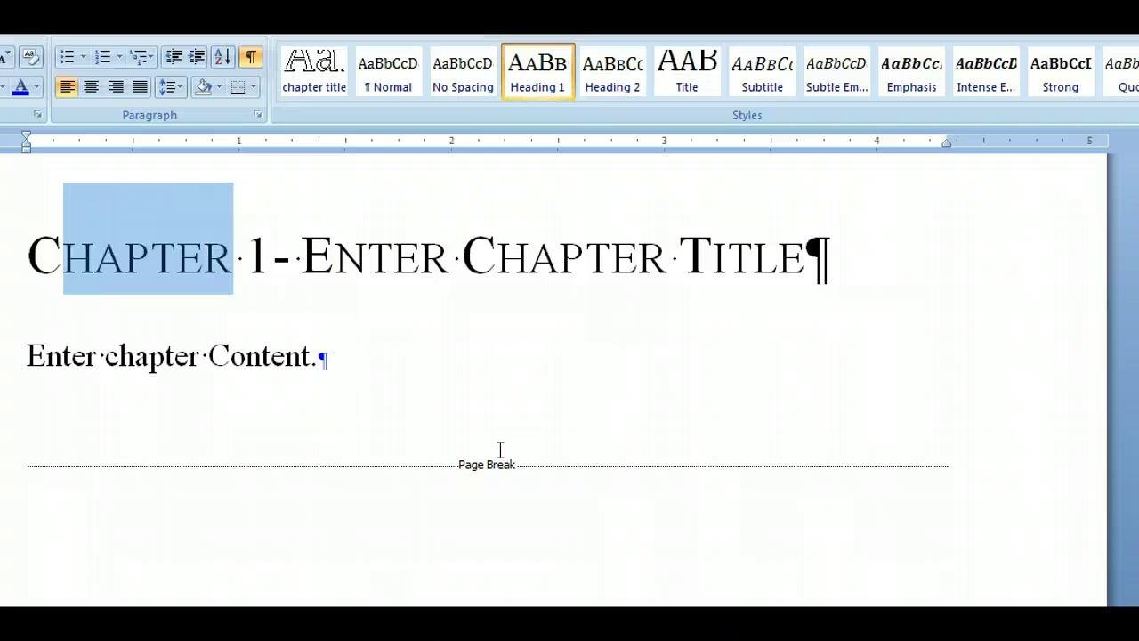
key("ctrl+v")
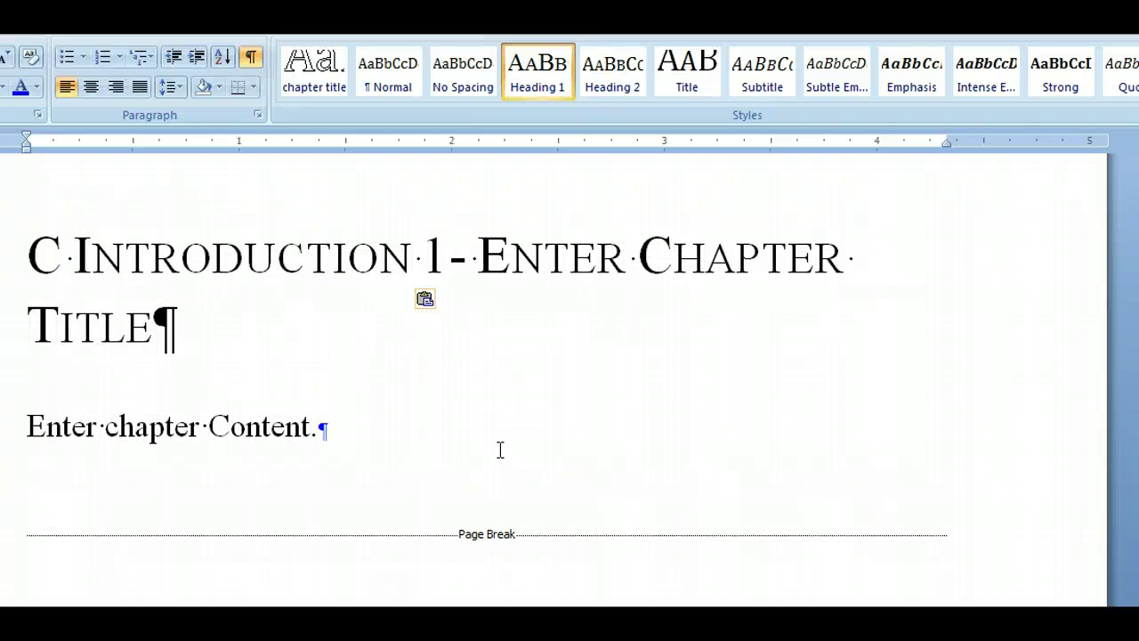
key("Delete")
key("Delete")
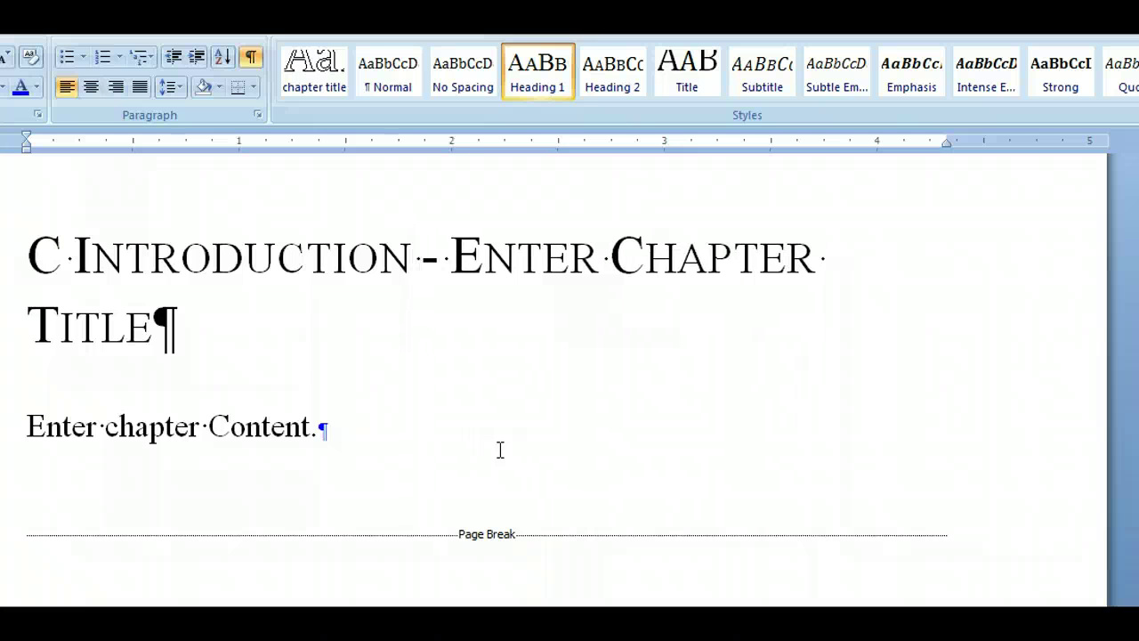
Delete the leftover "C" and the space before "Introduction" in the heading
key("Left")
key("Left")
key("Left")
key("Left")
key("Left")
key("Left")
key("Left")
key("Left")
key("Left")
key("Left")
key("Left")
key("Left")
key("Left")
key("Left")
key("Delete")
key("Delete")
Replace the "Enter Chapter Title" placeholder in the Introduction heading with "What's The Mediterranean Diet?" copied from the manuscript
key("Right")
key("Right")
key("Right")
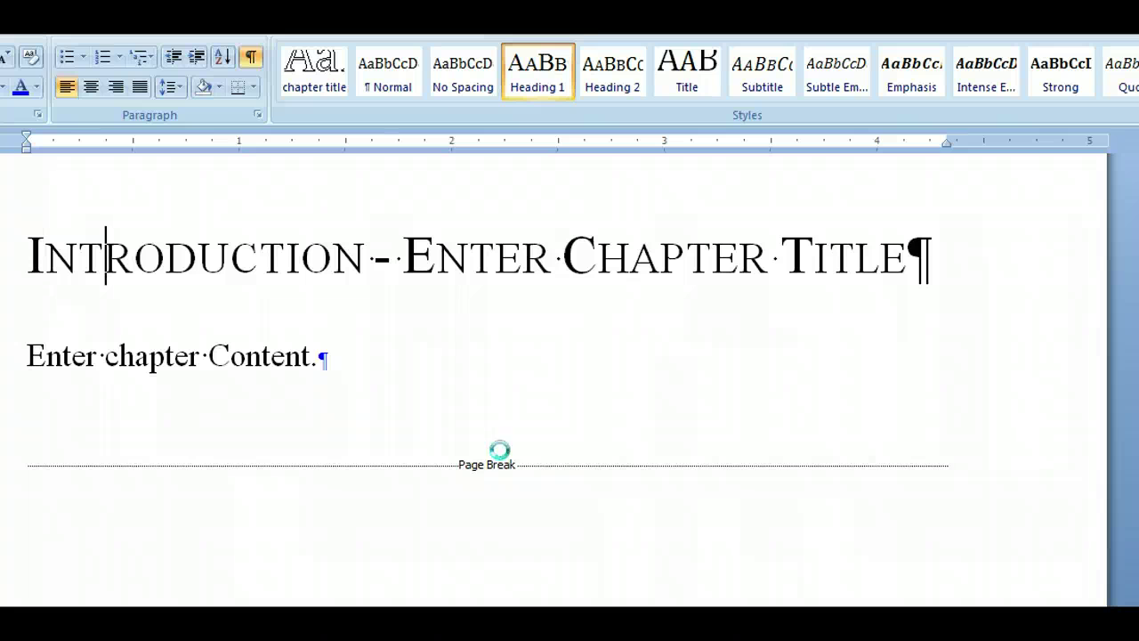
key("Right")
key("Right")
key("Right")
key("Right")
key("Right")
key("Right")
key("Right")
key("Right")
key("Right")
key("Right")
key("Right")
key("Right")
key("shift+Right")
key("shift+Right")
key("shift+Right")
key("shift+Right")
key("shift+Right")
key("shift+Right")
key("shift+Right")
key("shift+Right")
key("shift+Right")
key("shift+Right")
key("shift+Right")
key("shift+Right")
key("shift+Right")
key("shift+Right")
key("shift+Right")
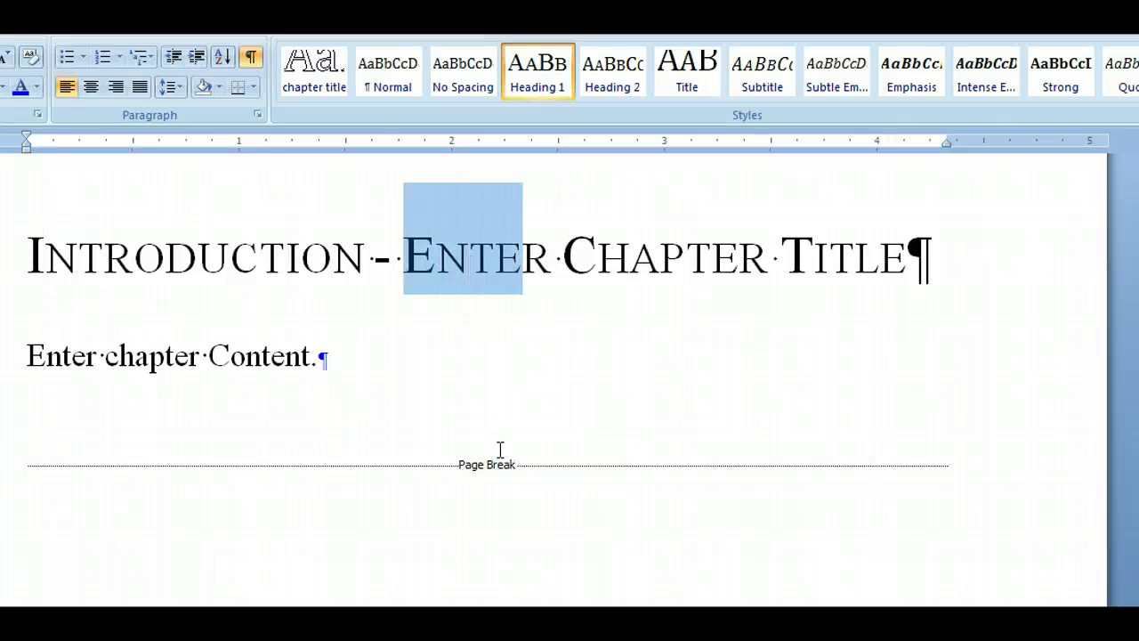
key("shift+Right")
key("shift+Right")
key("shift+Right")
key("shift+Right")
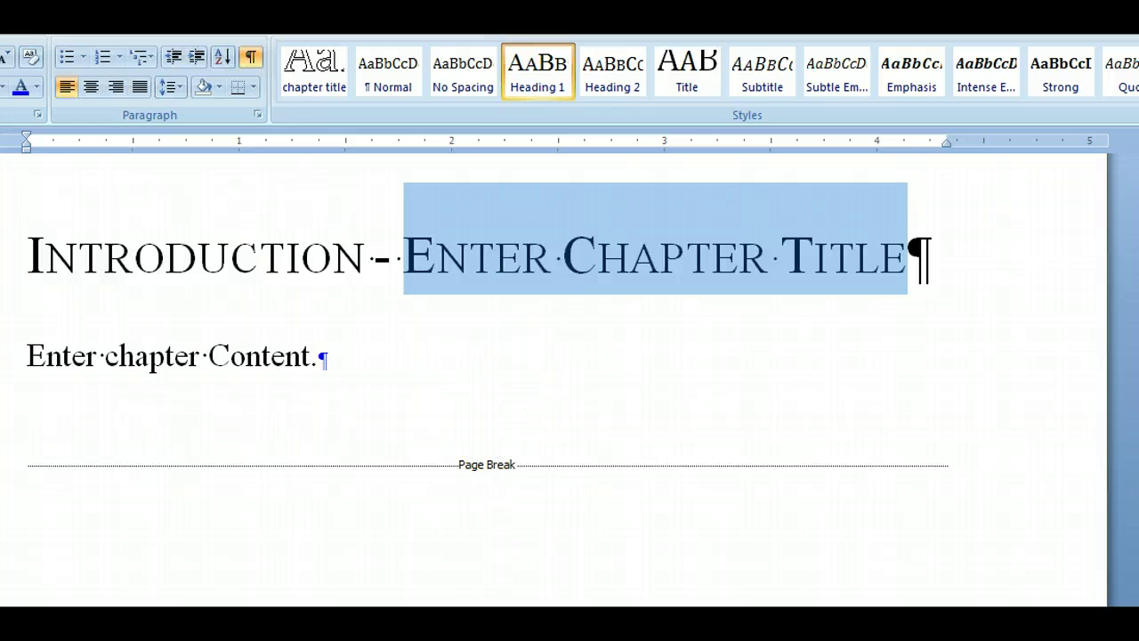
key("Right")
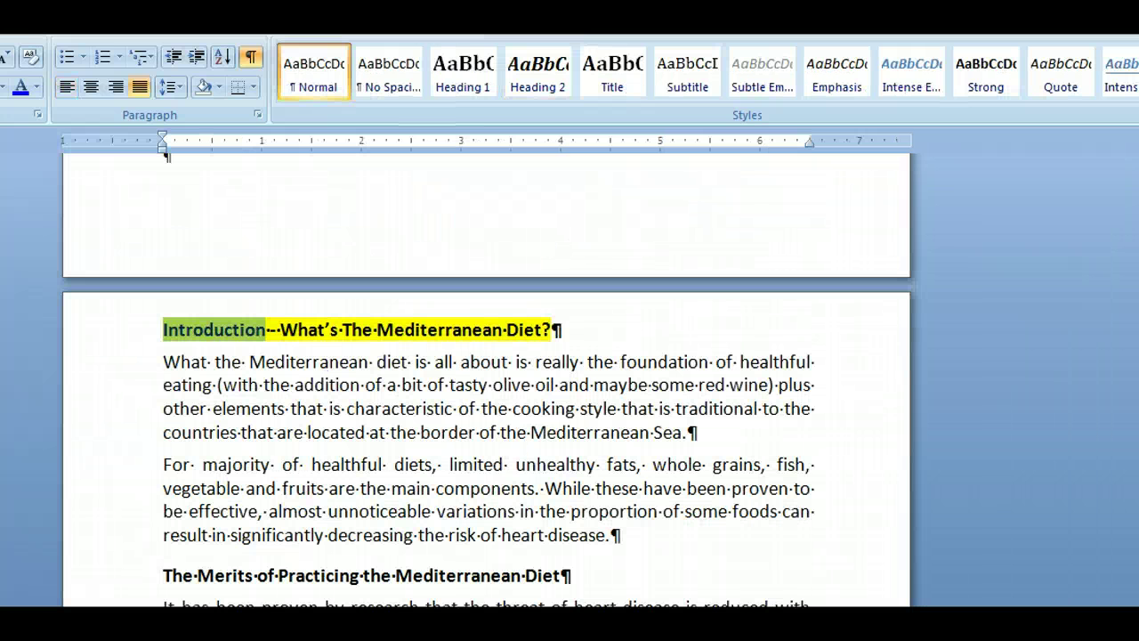
left_click_drag(345, 330, 550, 330)
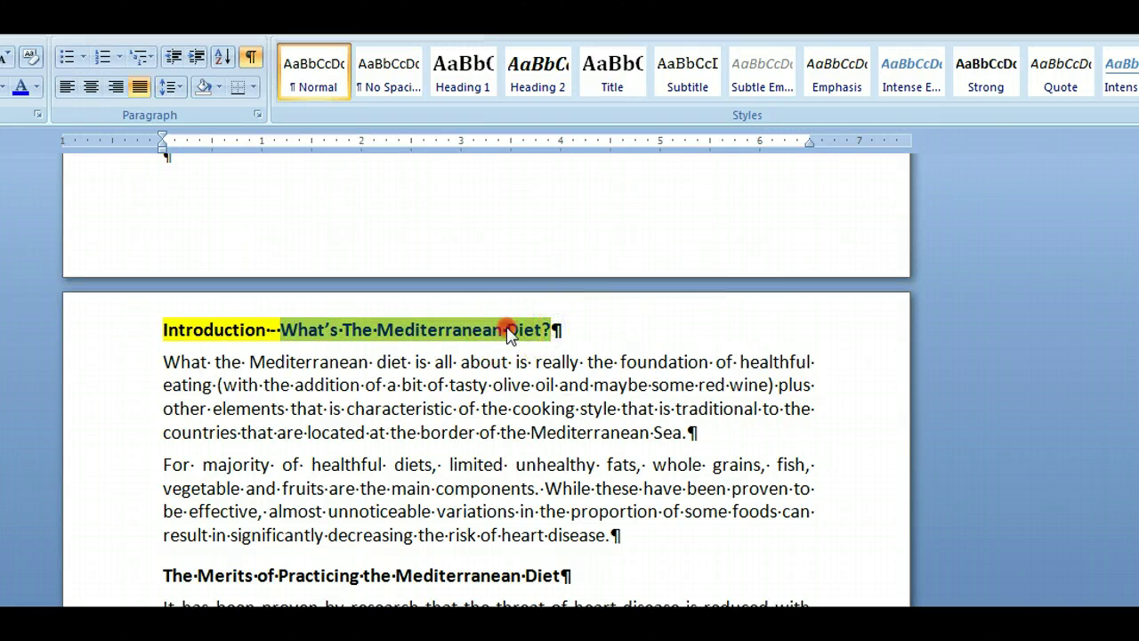
right_click(509, 328)
left_click(559, 364)
right_click(460, 327)
left_click(556, 358)
key("Right")
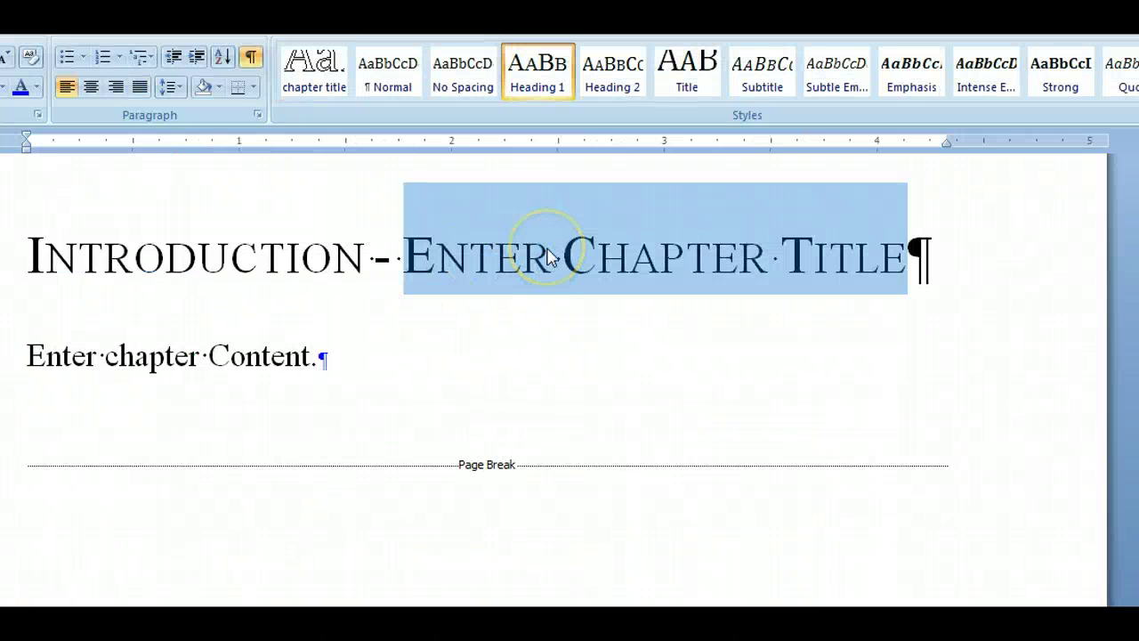
key("ctrl+v")
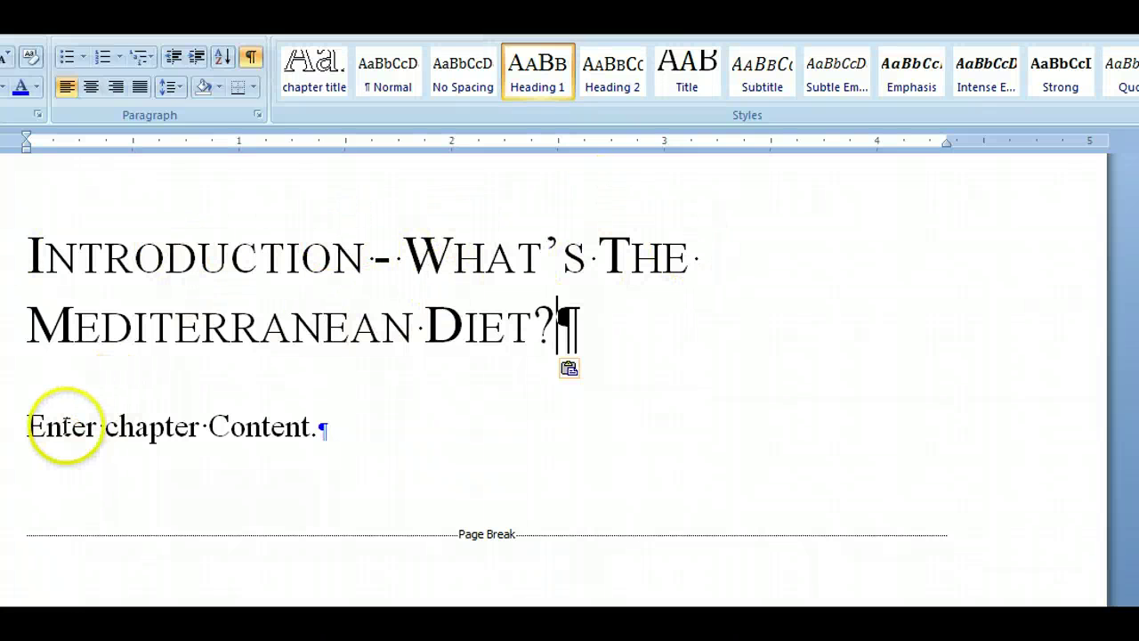
Select the "Enter chapter Content" placeholder under the Introduction heading and switch its text to the manuscript's sans-serif font
left_click_drag(32, 429, 246, 427)
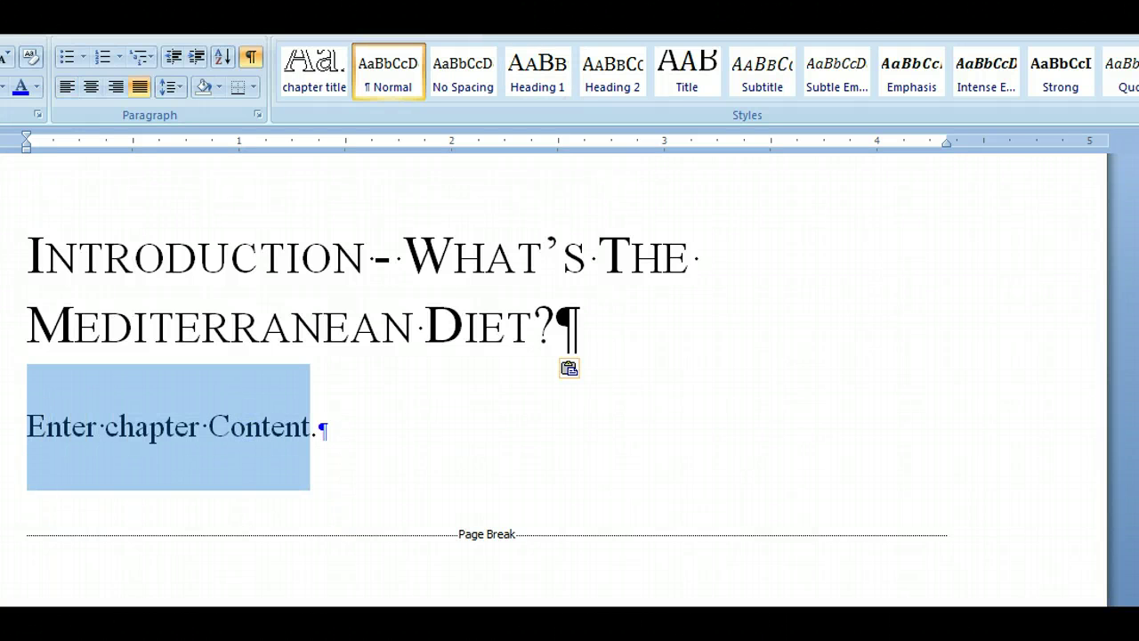
left_click(39, 423)
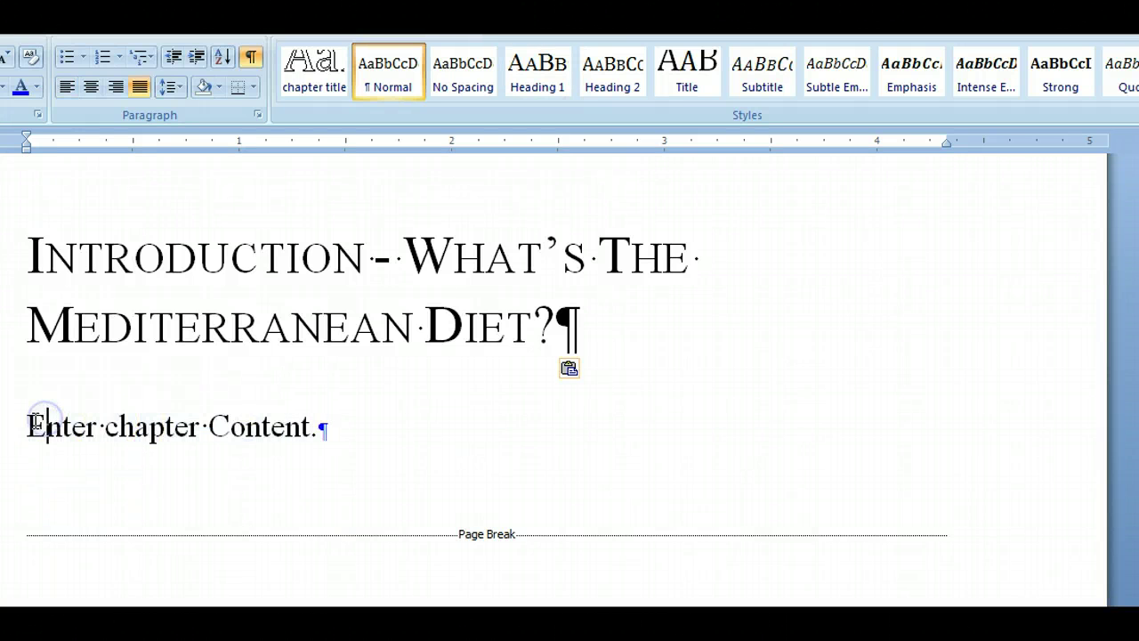
key("shift+Right")
key("shift+Right")
key("shift+Right")
key("shift+Right")
key("shift+Right")
key("shift+Right")
key("shift+Right")
key("shift+Right")
key("shift+Right")
key("shift+Right")
key("shift+Right")
key("shift+Right")
key("shift+Right")
key("shift+Right")
key("shift+Right")
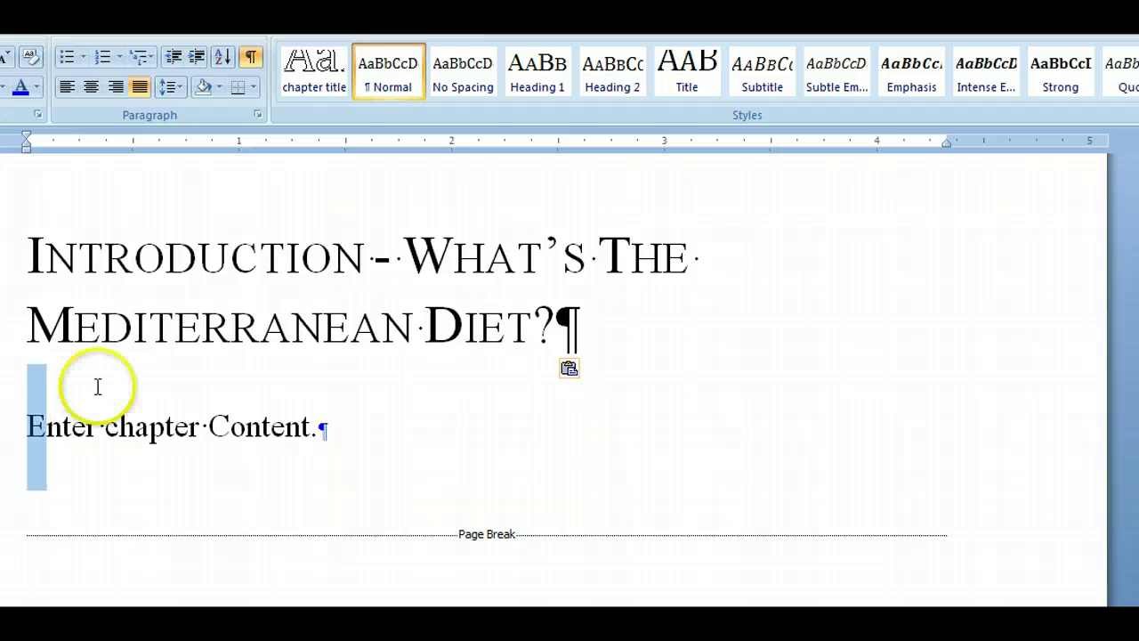
key("shift+Right")
key("shift+Right")
key("shift+Right")
key("shift+Right")
key("shift+Right")
key("shift+Right")
key("shift+Right")
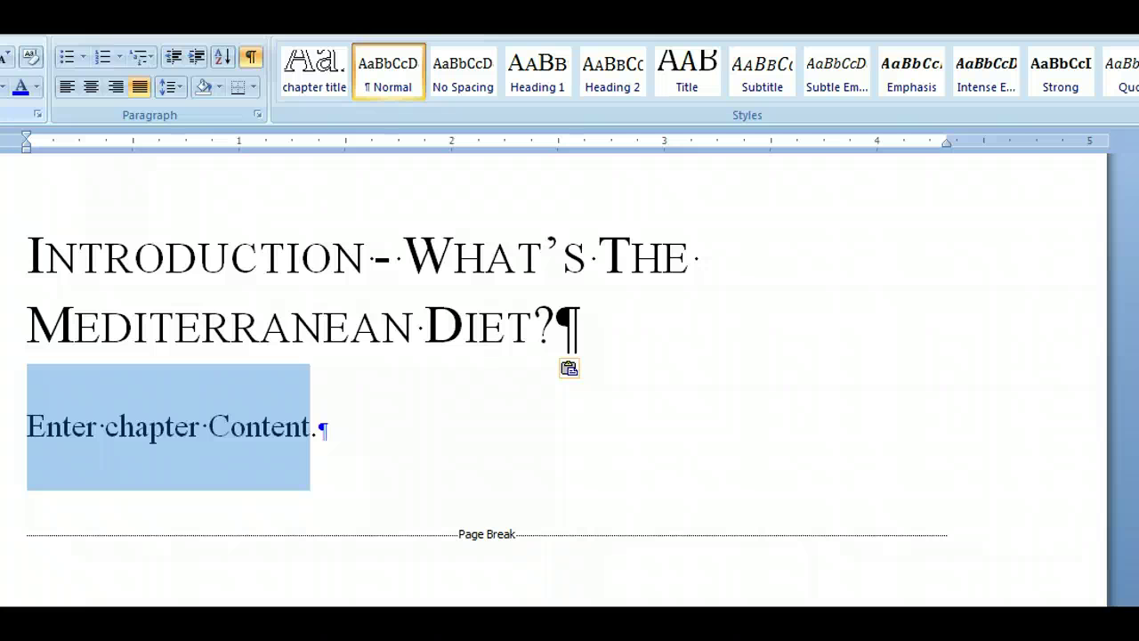
key("ctrl+v")
left_click(192, 409)
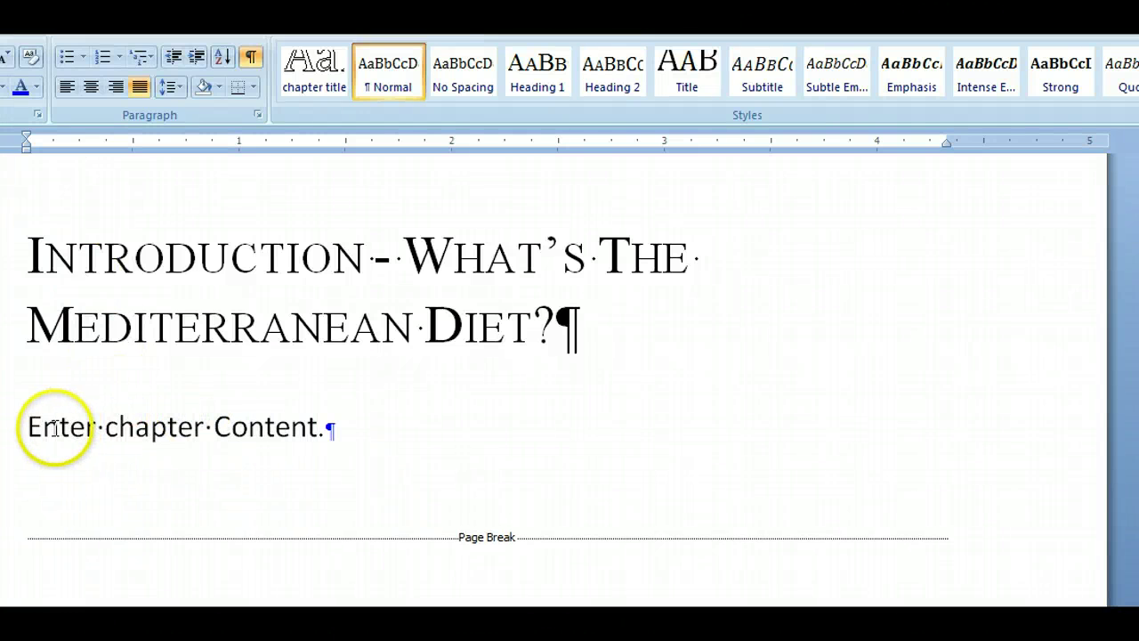
Replace the "Enter chapter Content" placeholder with the manuscript's introduction body text, including "The Merits of Practicing the Mediterranean Diet" section
left_click(42, 427)
left_click_drag(42, 427, 221, 432)
left_click(68, 427)
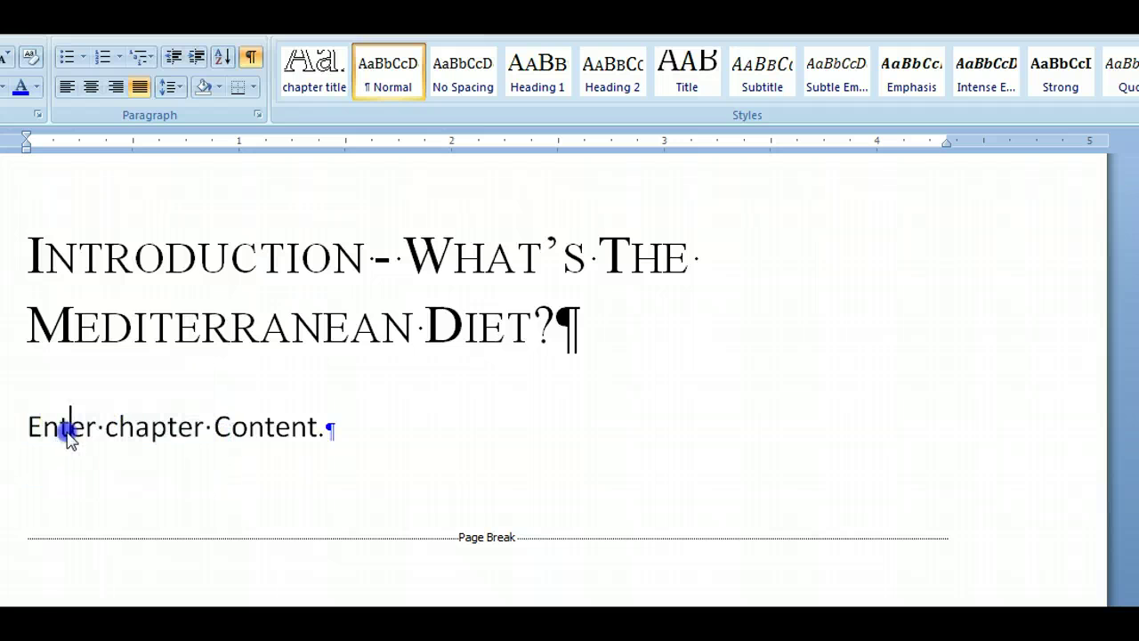
key("Left")
key("Left")
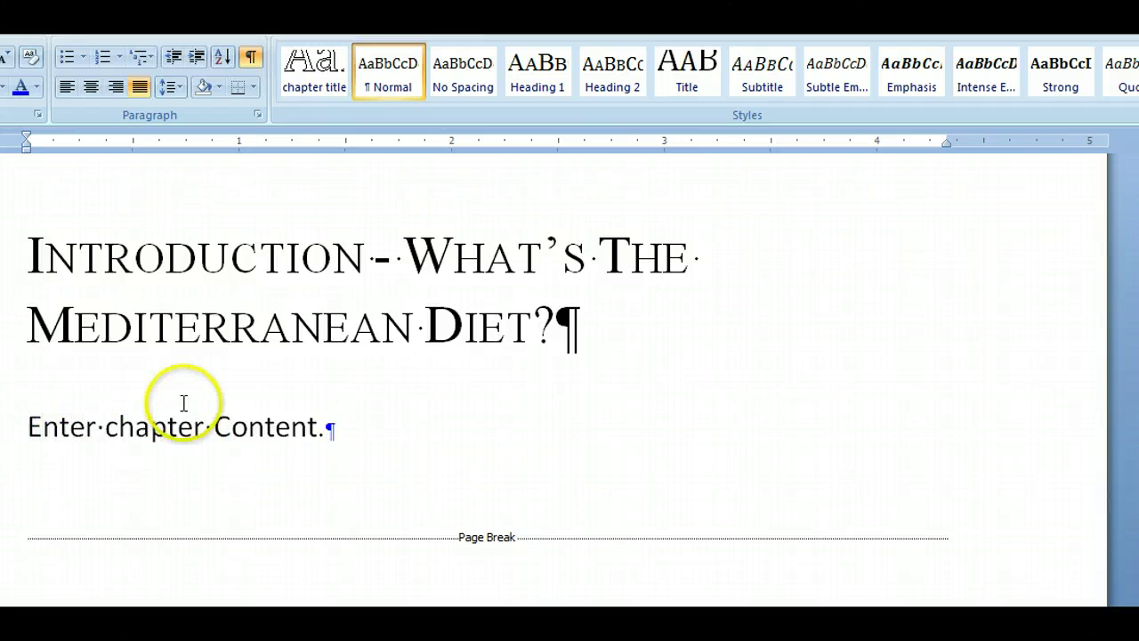
key("shift+Right")
key("shift+Right")
key("shift+Right")
key("shift+Right")
key("shift+Right")
key("shift+Right")
key("shift+Right")
key("shift+Right")
key("shift+Right")
key("shift+Right")
key("shift+Right")
key("shift+Right")
key("shift+Right")
key("shift+Right")
key("shift+Right")
key("shift+Right")
key("shift+Right")
key("shift+Right")
key("shift+Right")
key("shift+Right")
key("shift+Right")
scroll(184, 403, "down", 3)
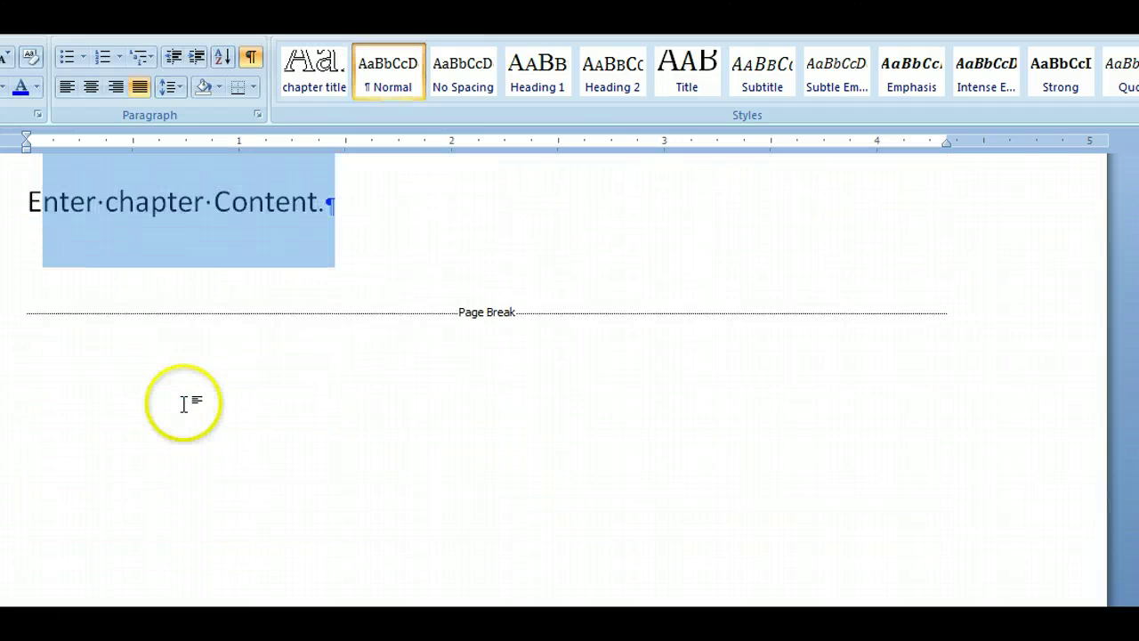
key("shift+Left")
key("shift+Left")
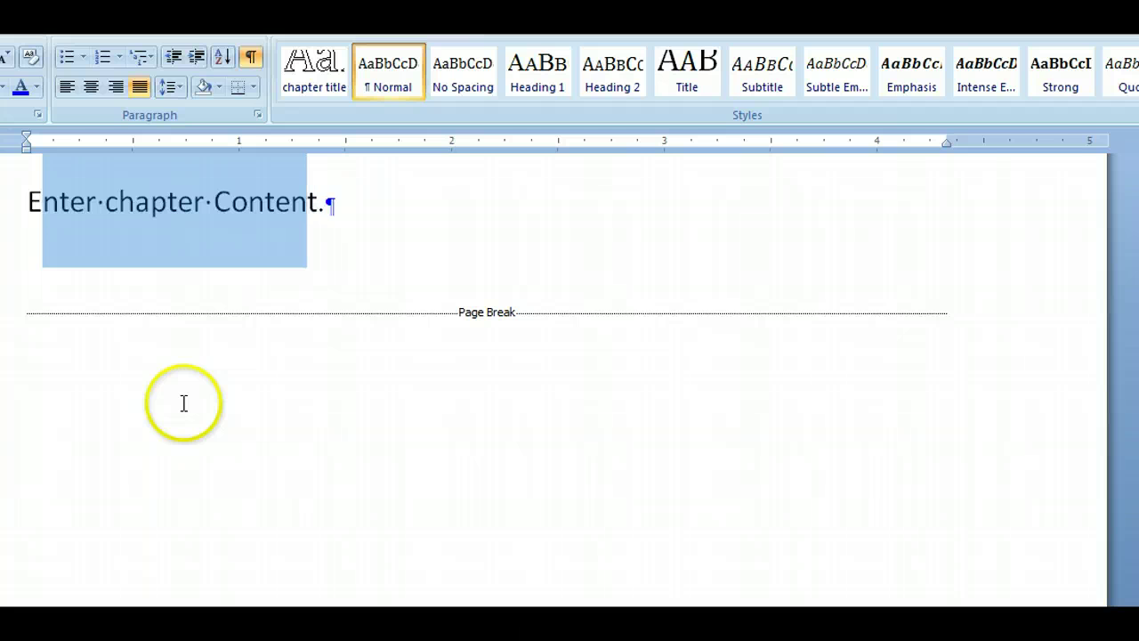
key("shift+Right")
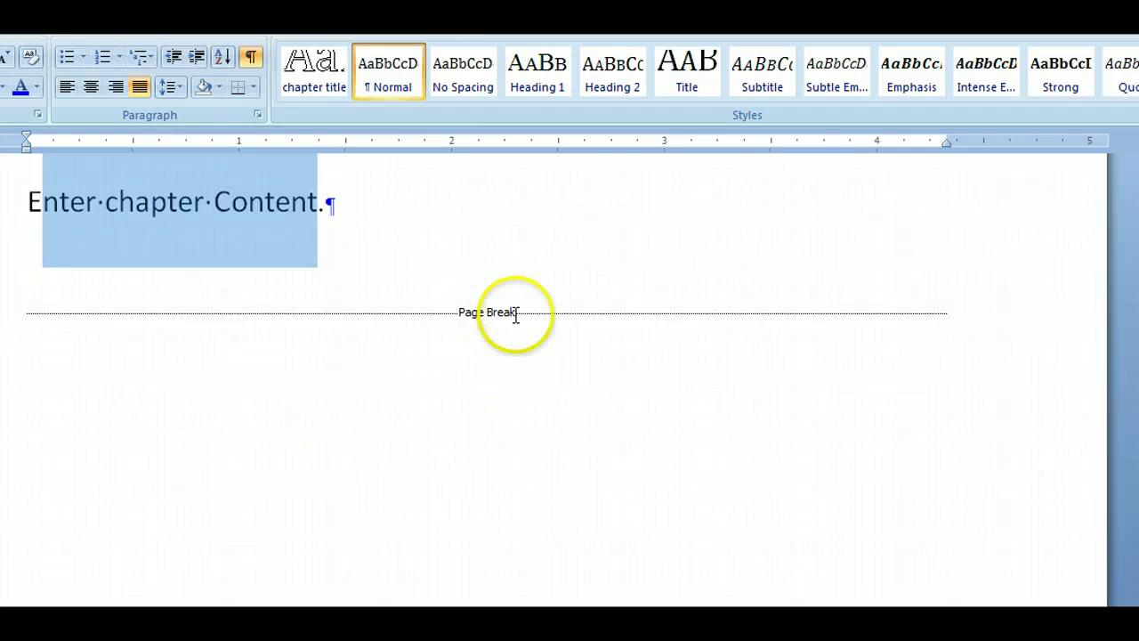
scroll(504, 348, "down", 1)
scroll(508, 347, "down", 1)
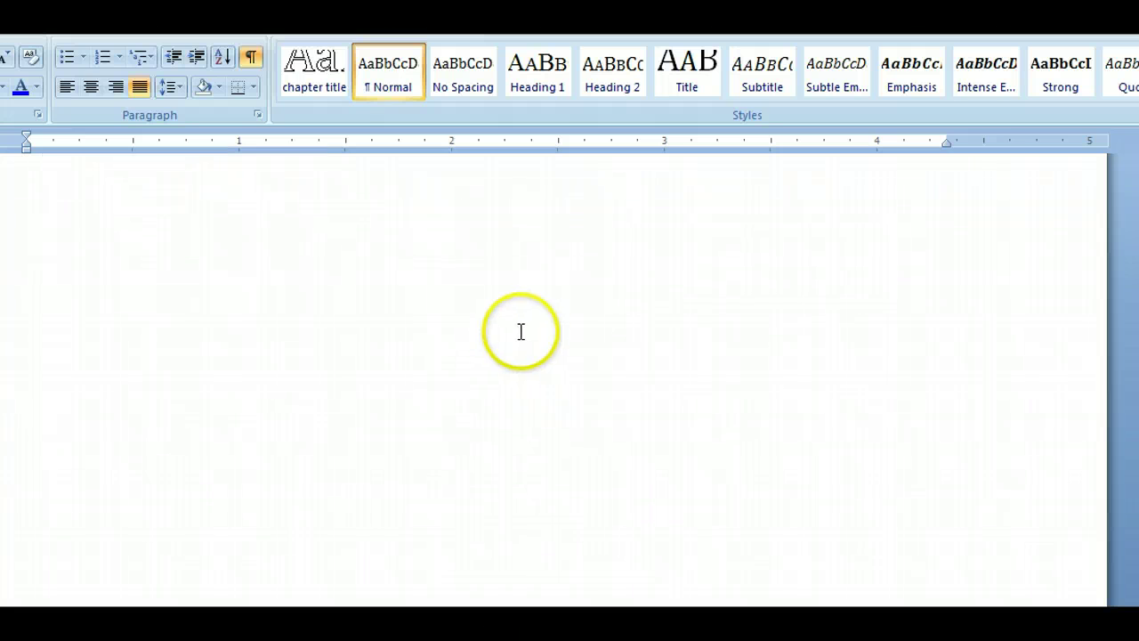
scroll(570, 374, "up", 4)
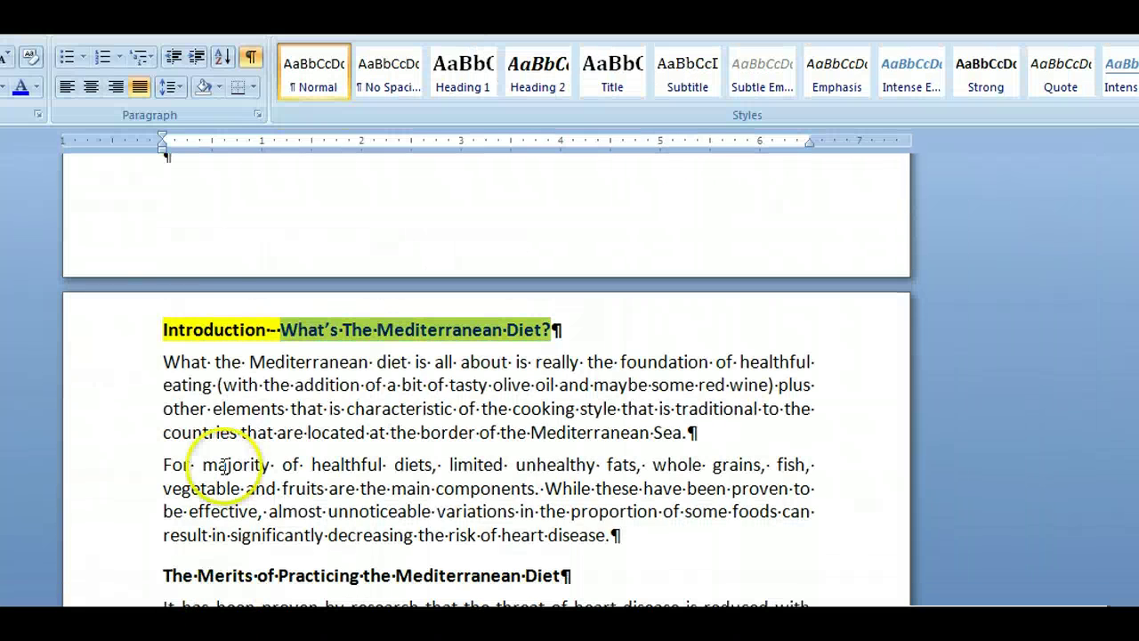
left_click_drag(164, 361, 809, 613)
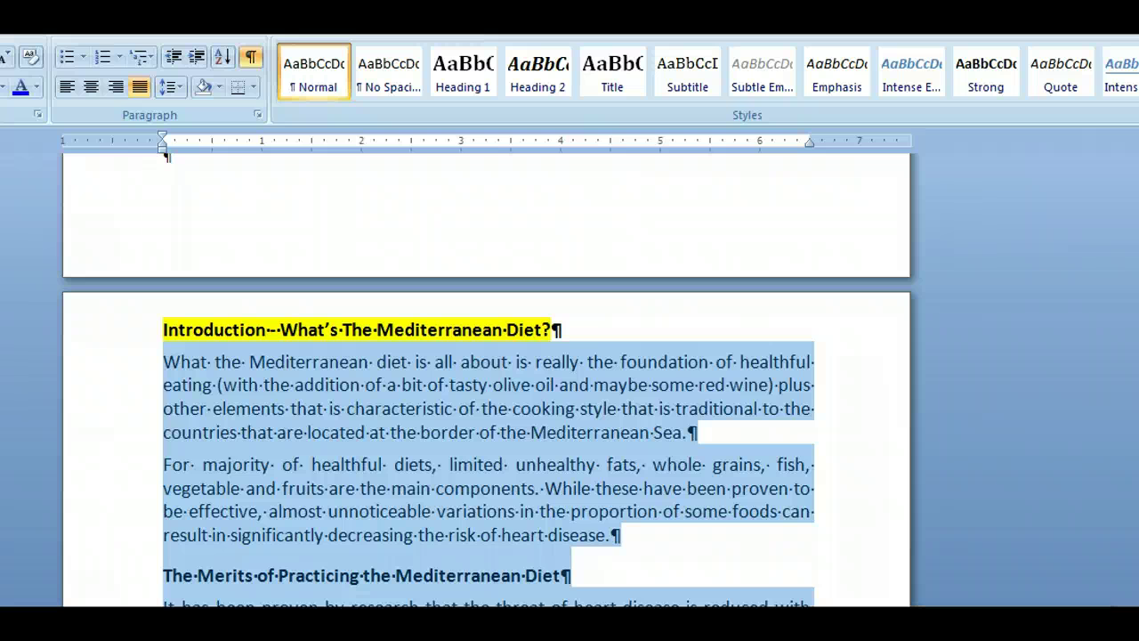
right_click(438, 405)
left_click(495, 441)
key("Right")
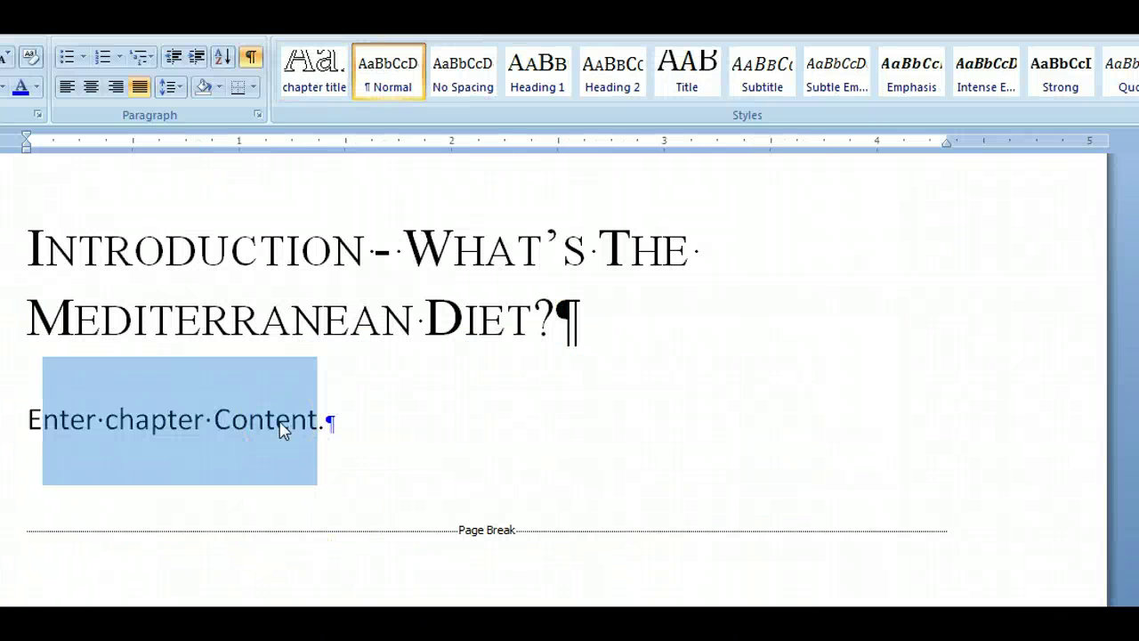
key("ctrl+v")
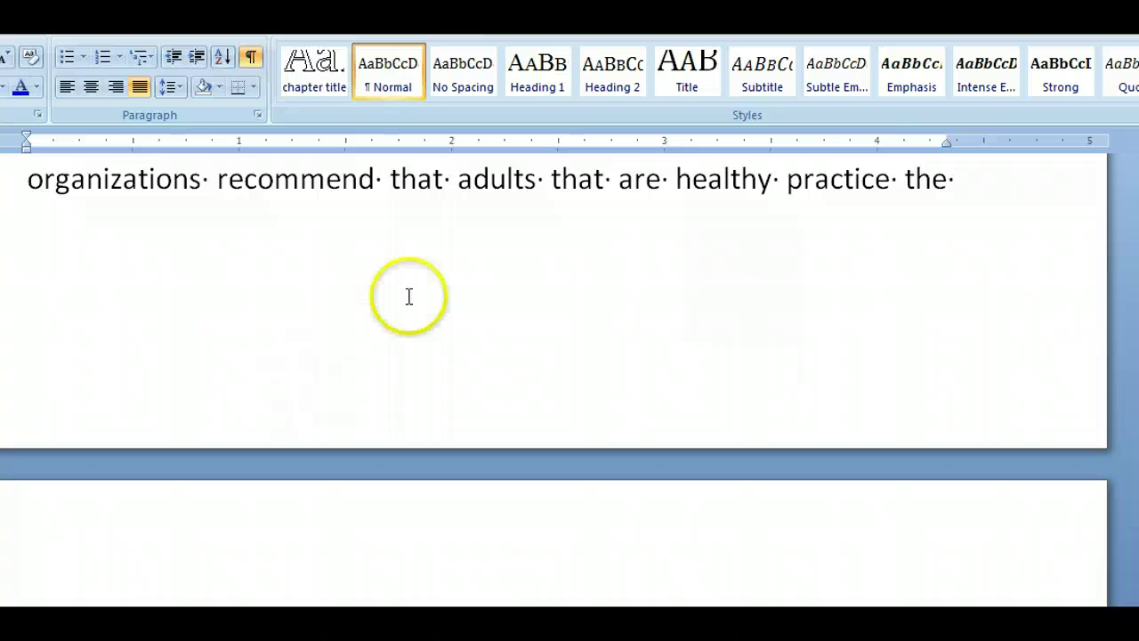
Make the "The Merits of Practicing the Mediterranean Diet" subheading bold
left_click(369, 198)
scroll(385, 205, "up", 3)
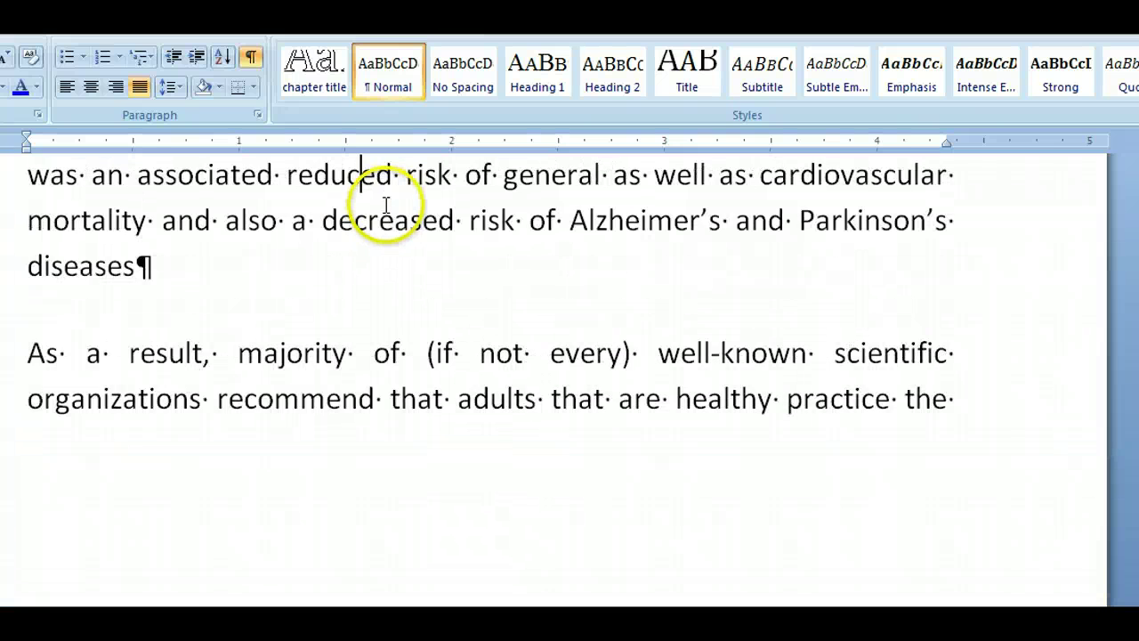
scroll(385, 204, "up", 4)
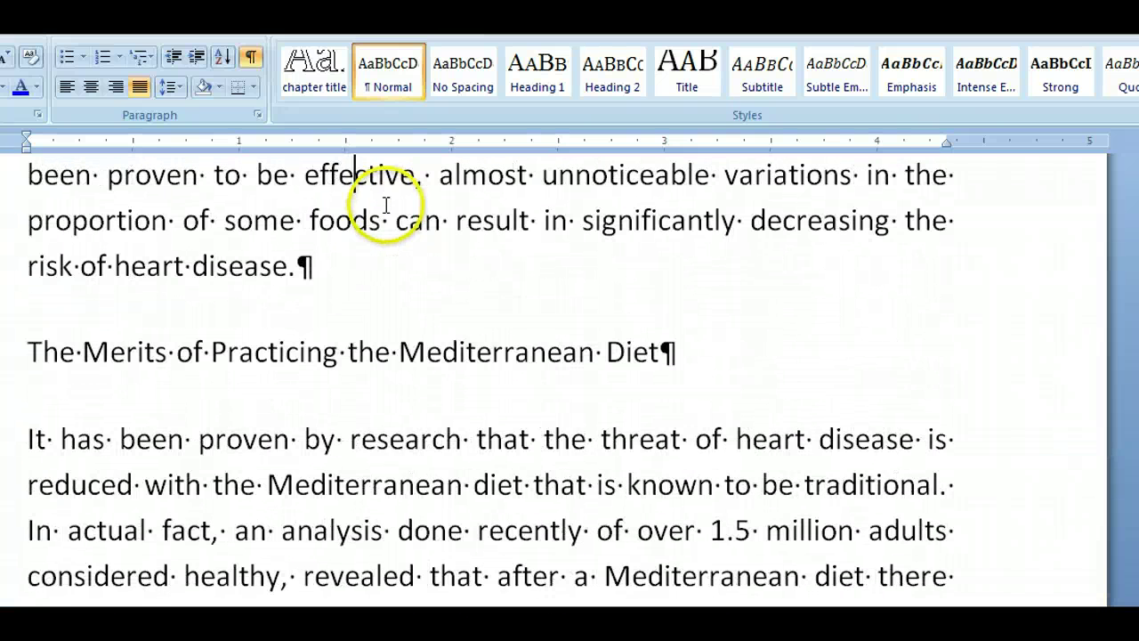
key("Down")
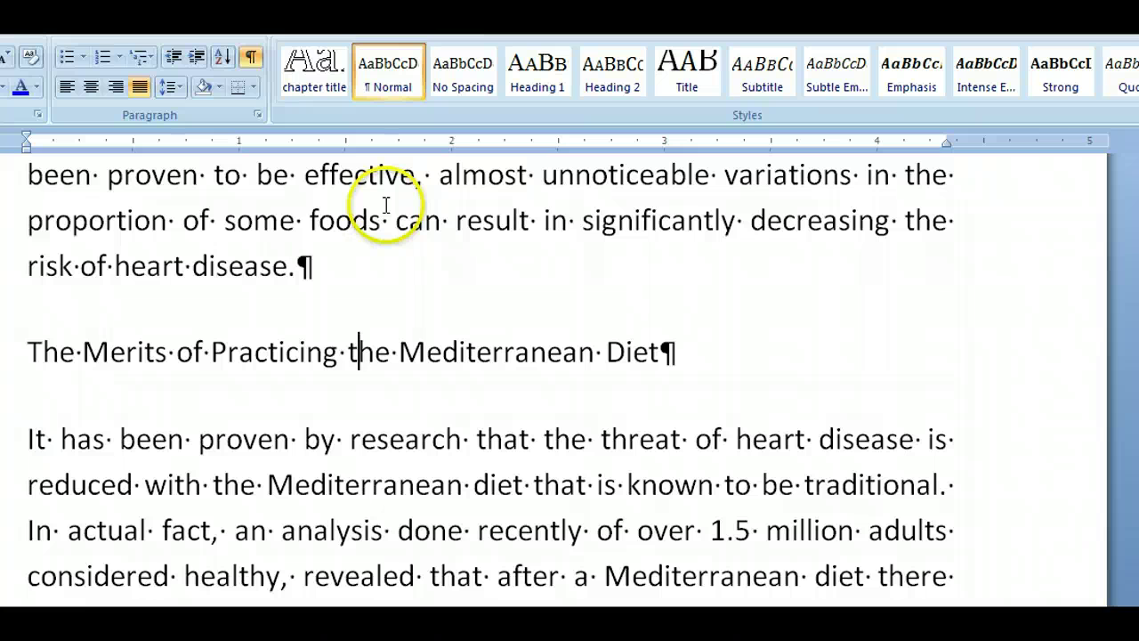
key("shift+Down")
key("shift+Left")
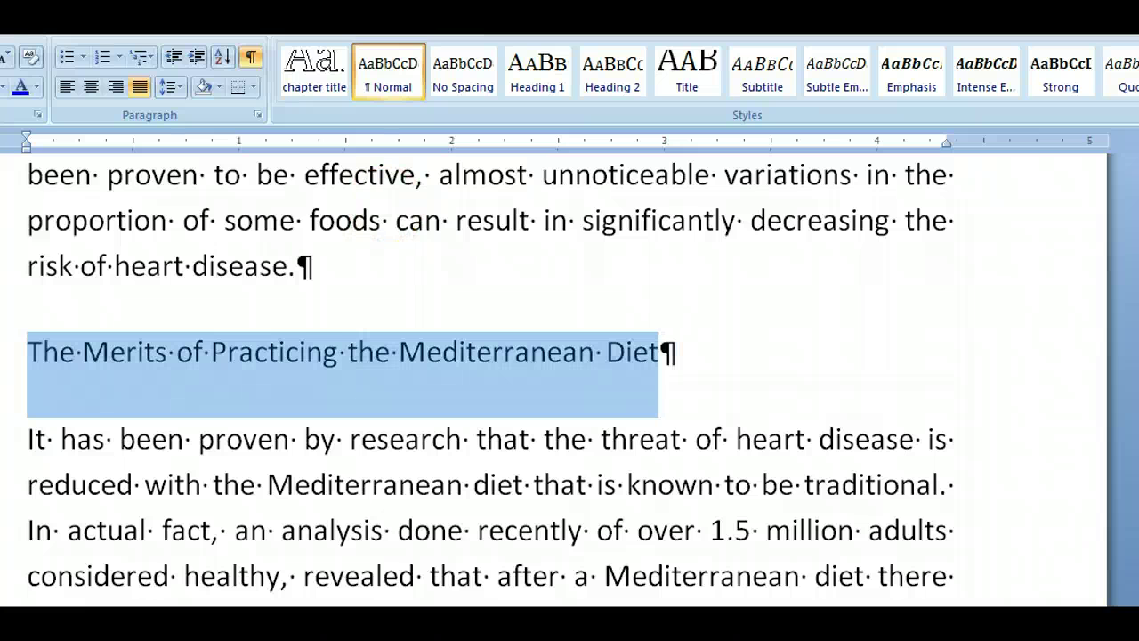
key("ctrl+b")
left_click(395, 389)
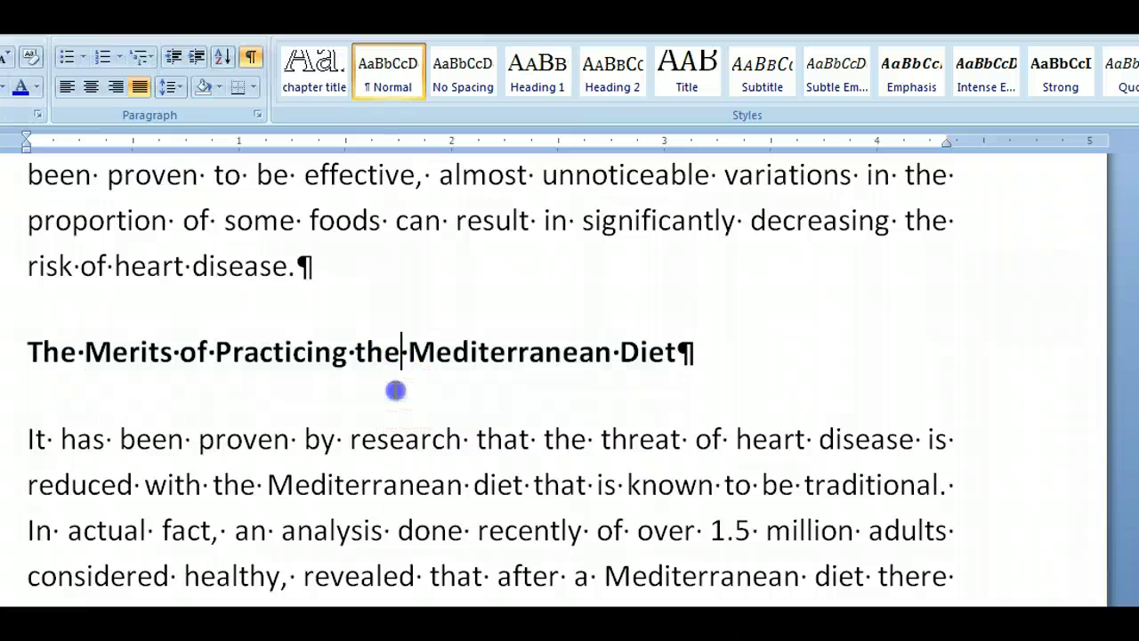
Delete the stray "E" before "What the Mediterranean diet" at the start of the introduction's first paragraph
key("Up")
key("Up")
key("Up")
key("Up")
key("Up")
key("Up")
key("Up")
key("Up")
key("Up")
key("Up")
key("Up")
key("Up")
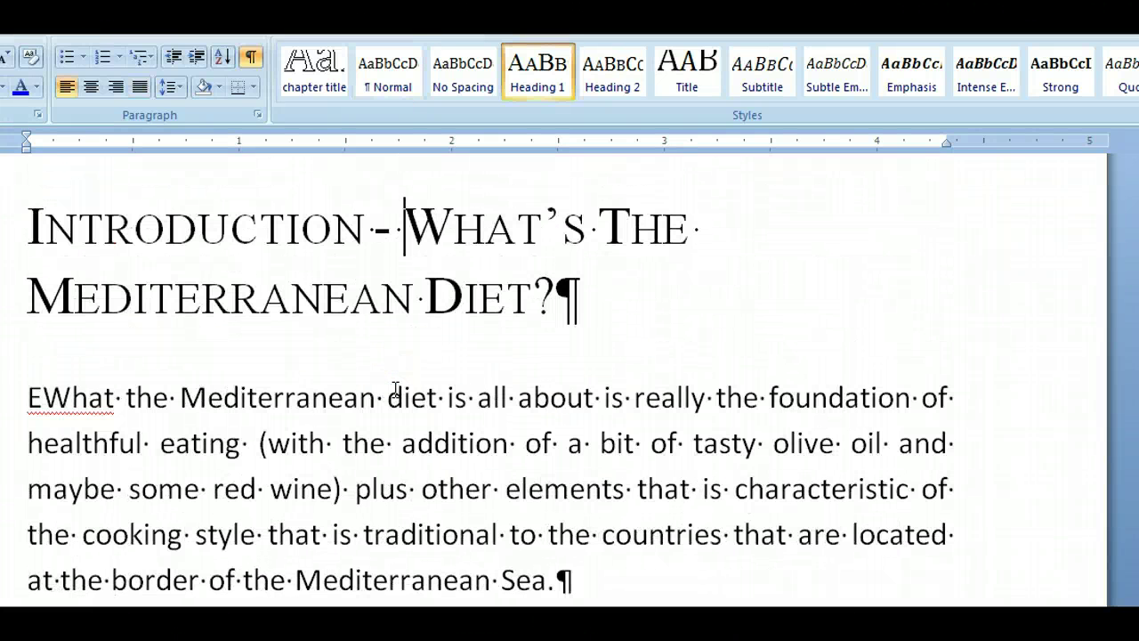
key("Down")
key("Down")
key("Down")
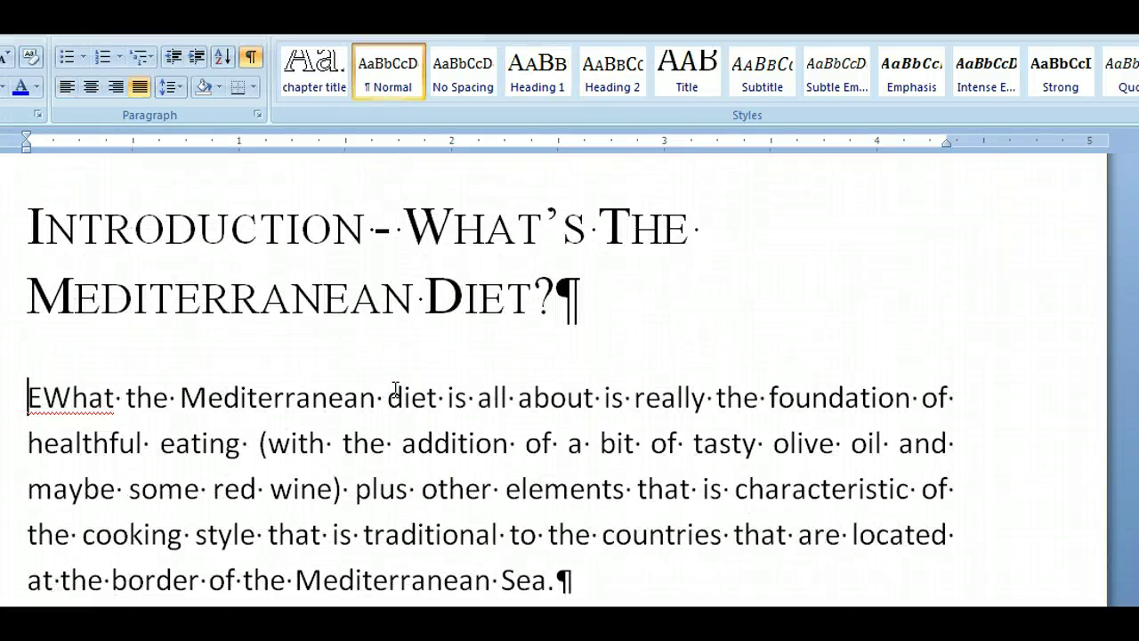
key("Delete")
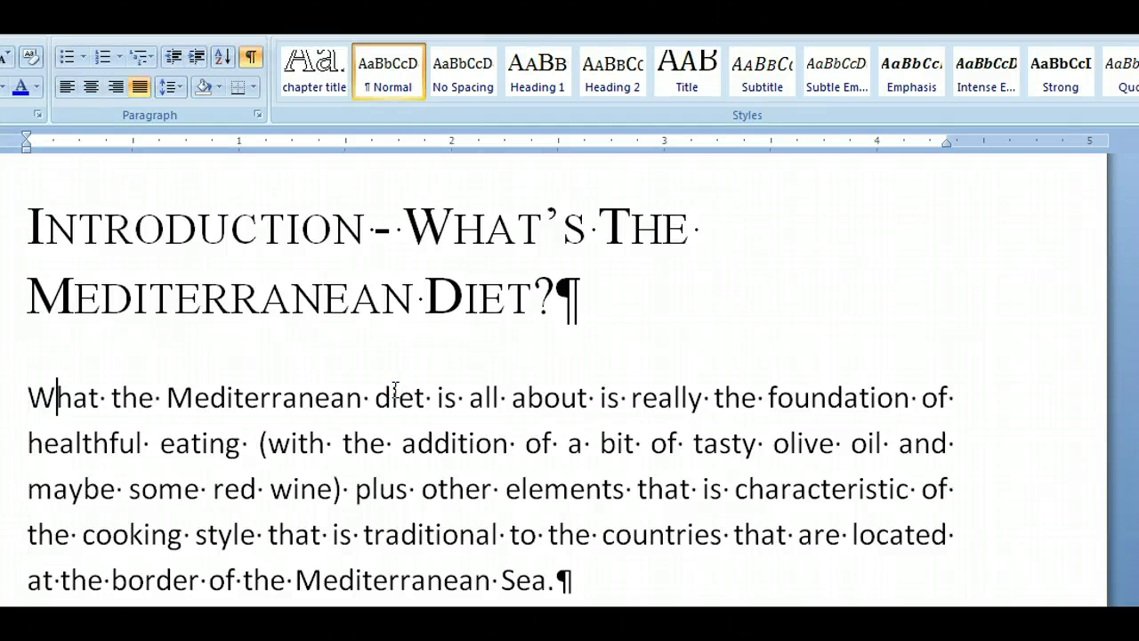
key("Right")
key("Right")
key("Right")
key("Right")
key("Right")
key("Right")
key("Right")
key("Right")
key("Right")
key("Right")
key("Right")
key("Right")
key("Down")
key("Right")
key("Up")
key("Up")
key("Up")
key("Up")
key("Up")
key("Up")
key("Up")
key("Up")
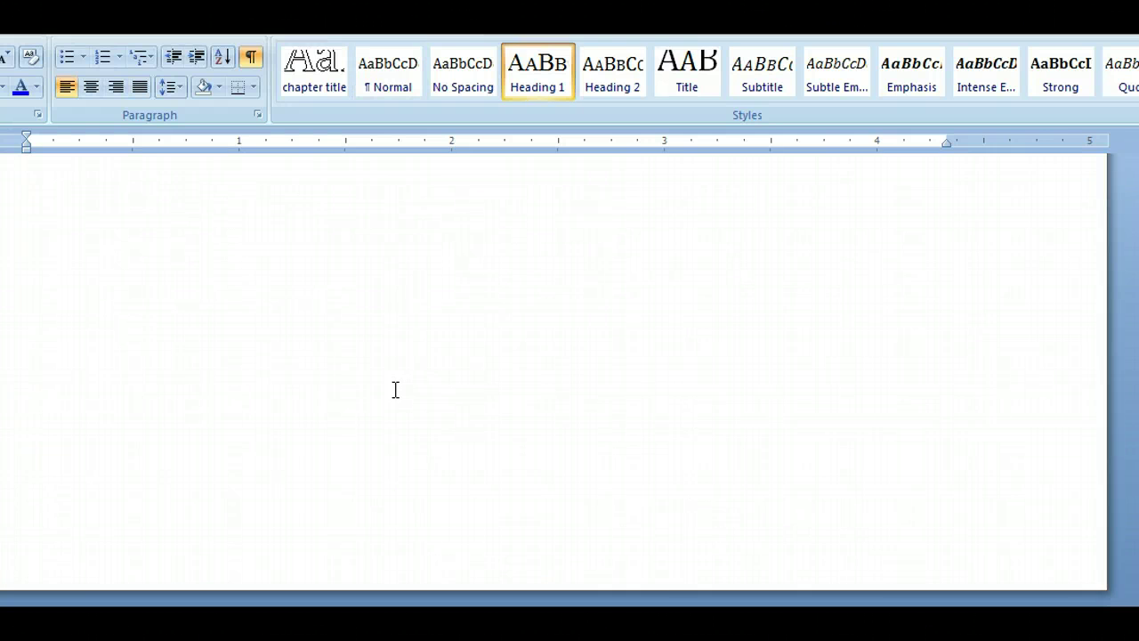
Add a blank paragraph after "at the border of the Mediterranean Sea." and insert picture 4 from file there
scroll(395, 389, "down", 5)
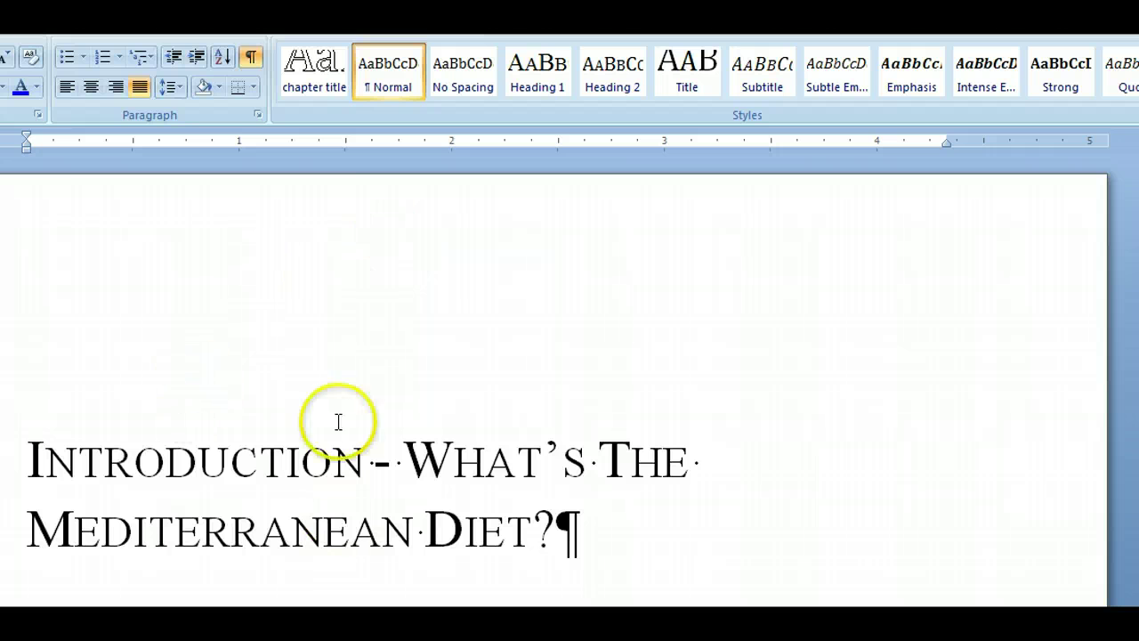
scroll(341, 462, "down", 3)
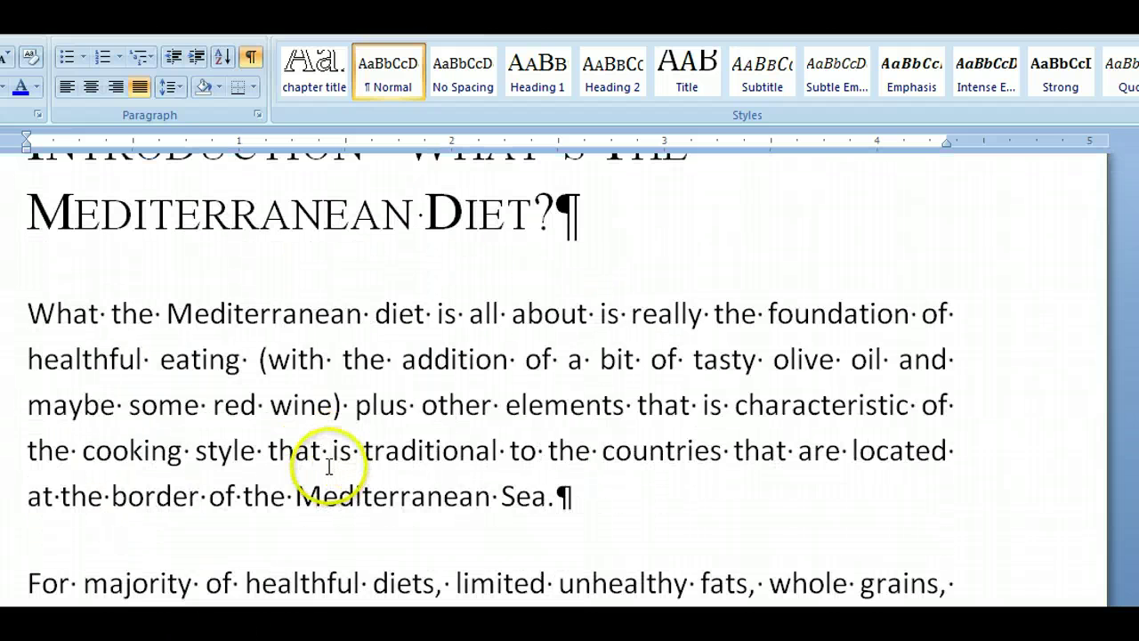
left_click(559, 495)
key("Return")
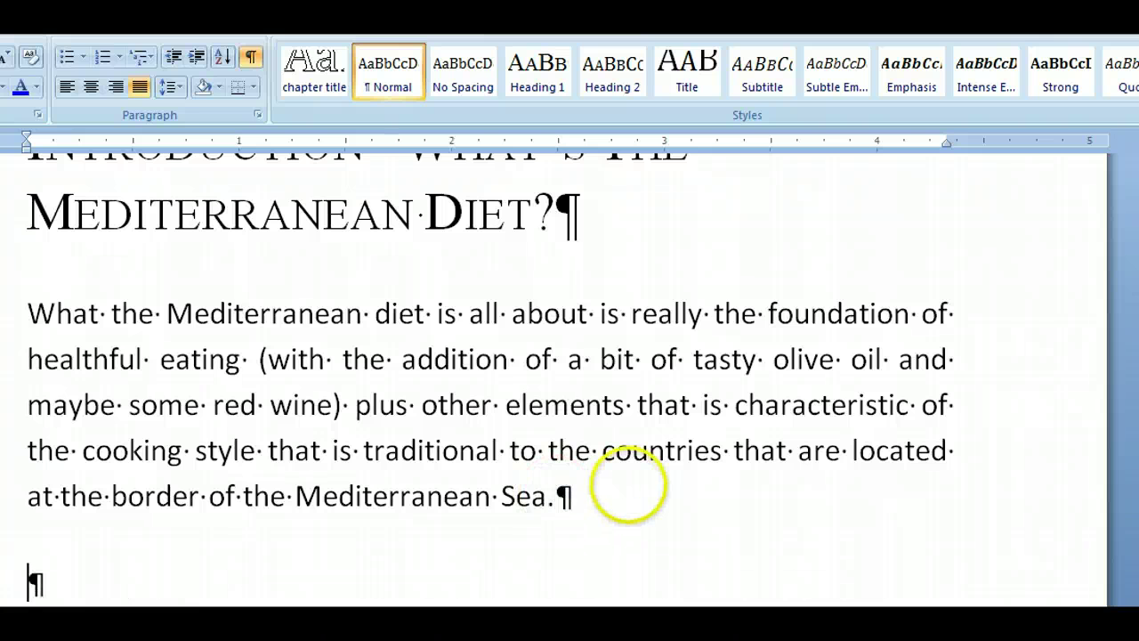
scroll(569, 328, "down", 2)
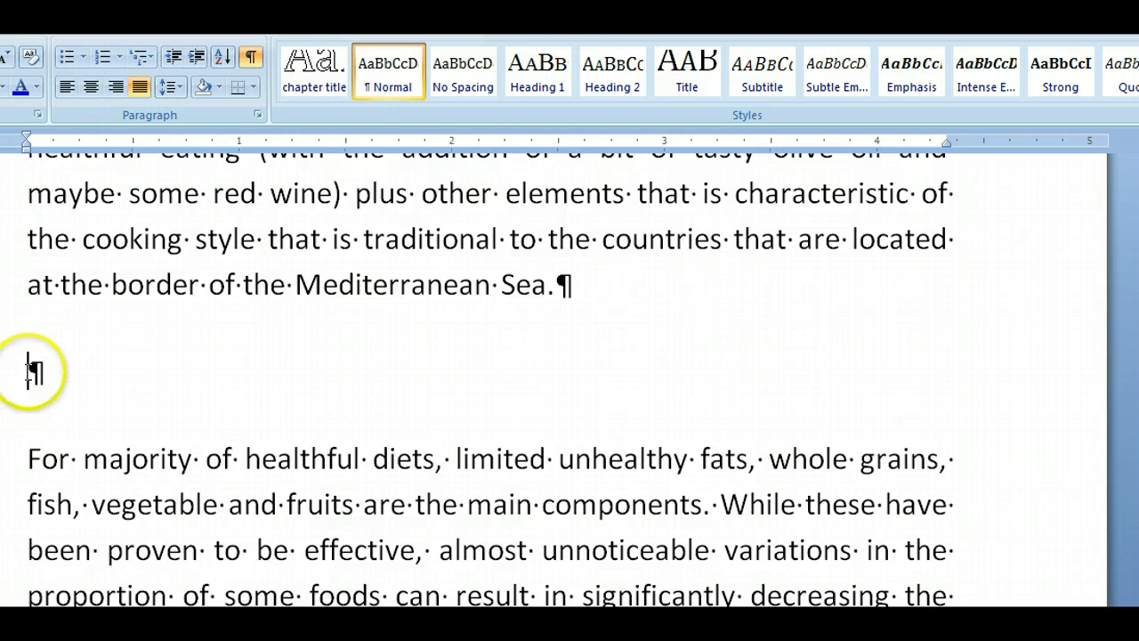
key("alt+n")
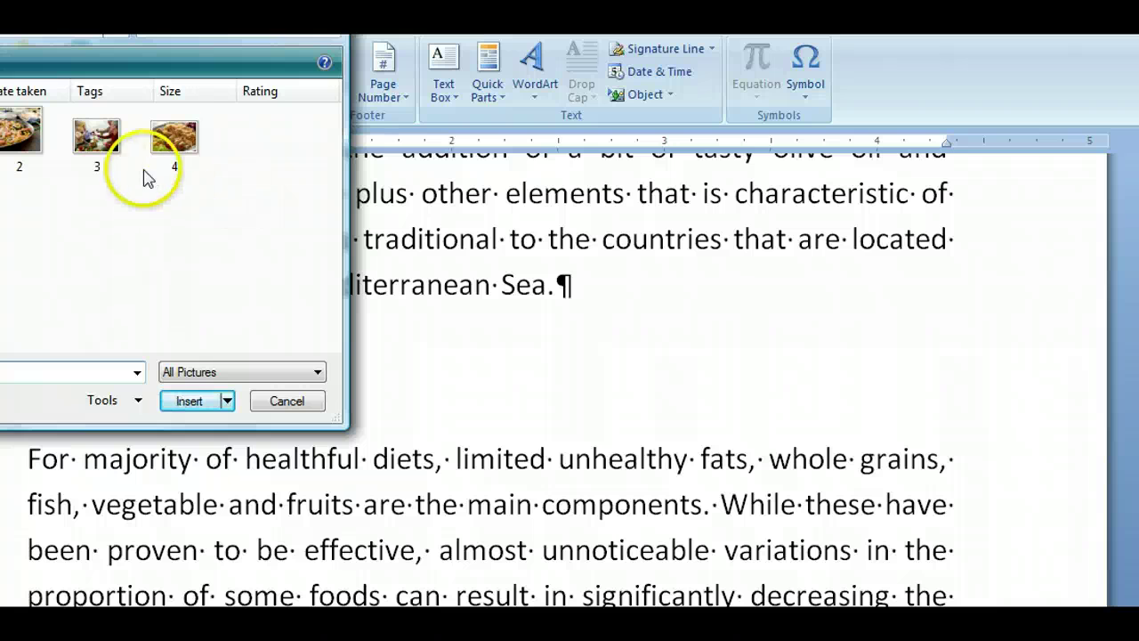
left_click(172, 142)
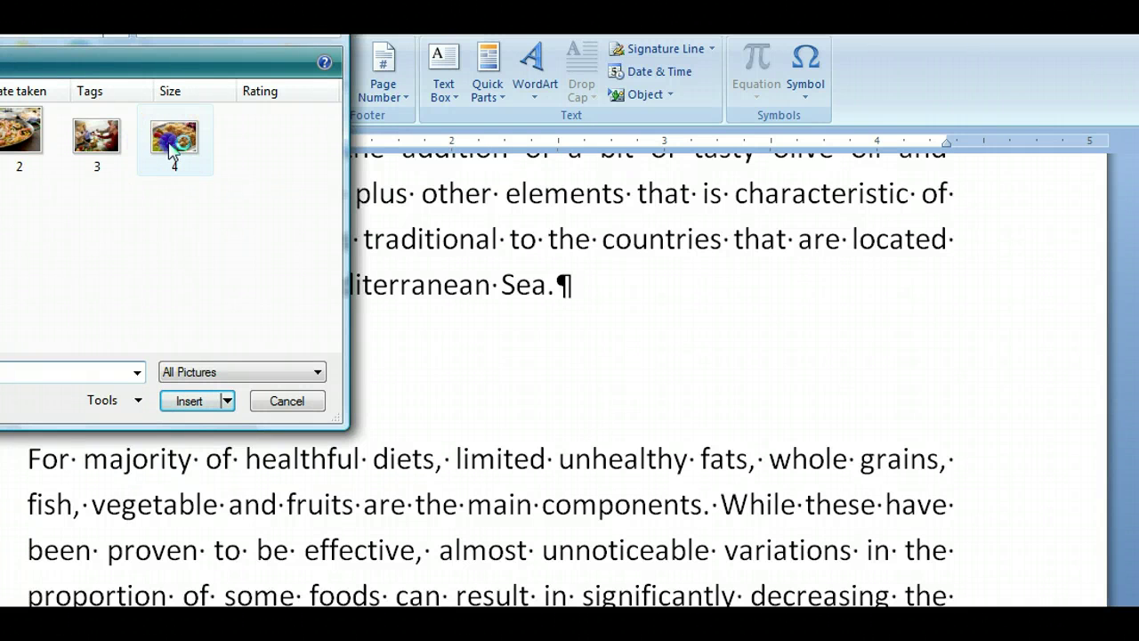
left_click(187, 400)
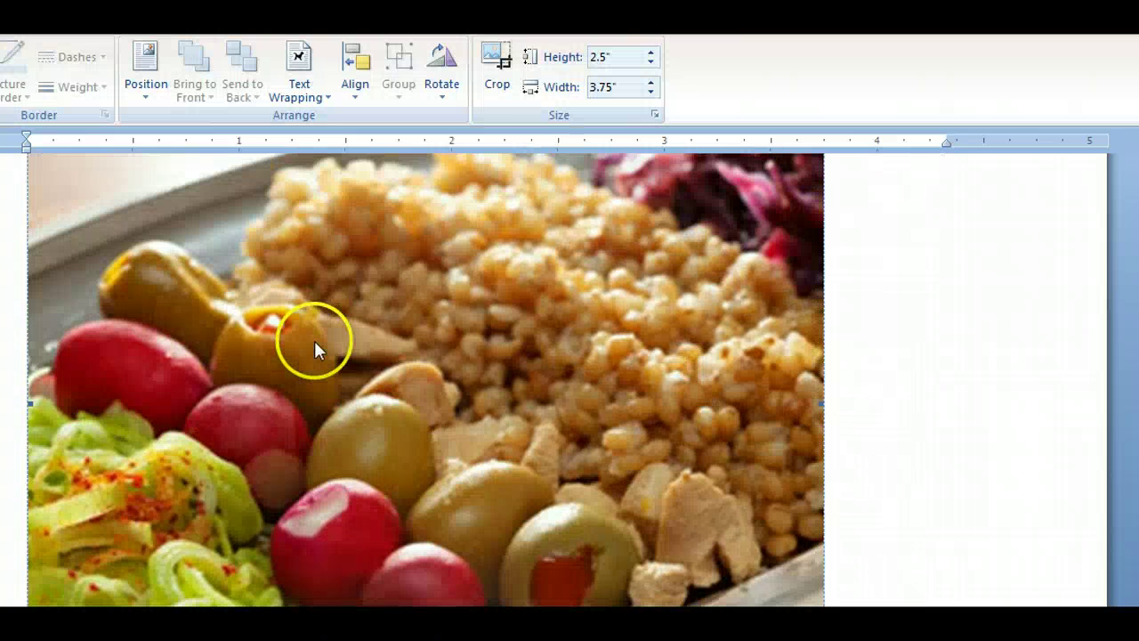
Scale the inserted food picture to 50% of its original size, keeping the aspect ratio locked
right_click(353, 286)
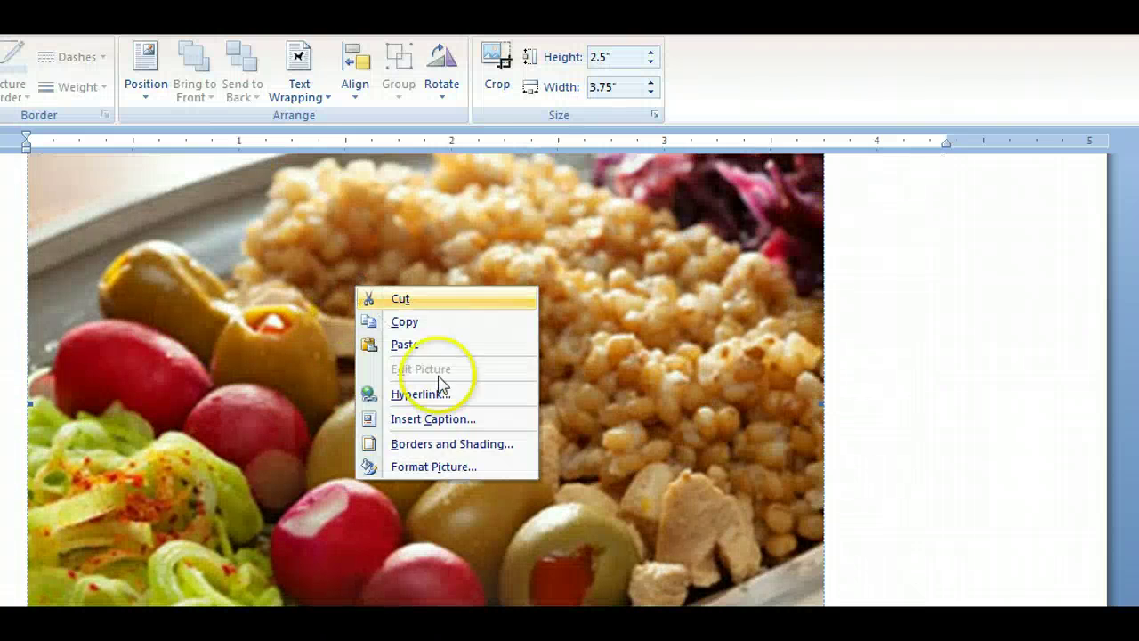
left_click(455, 466)
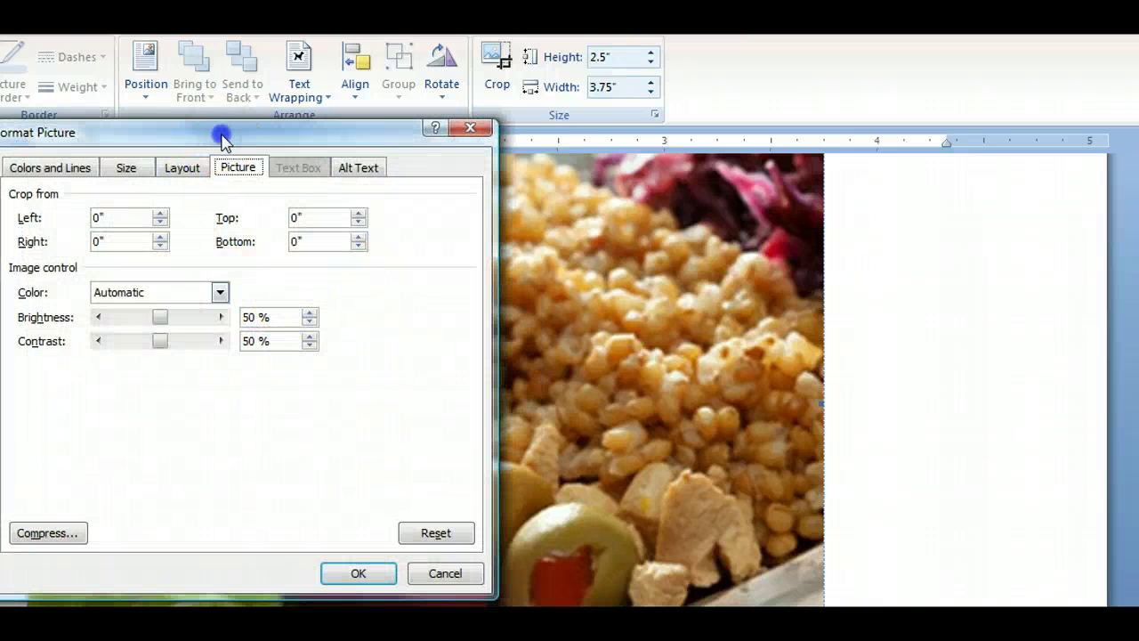
left_click_drag(222, 132, 295, 126)
left_click(198, 164)
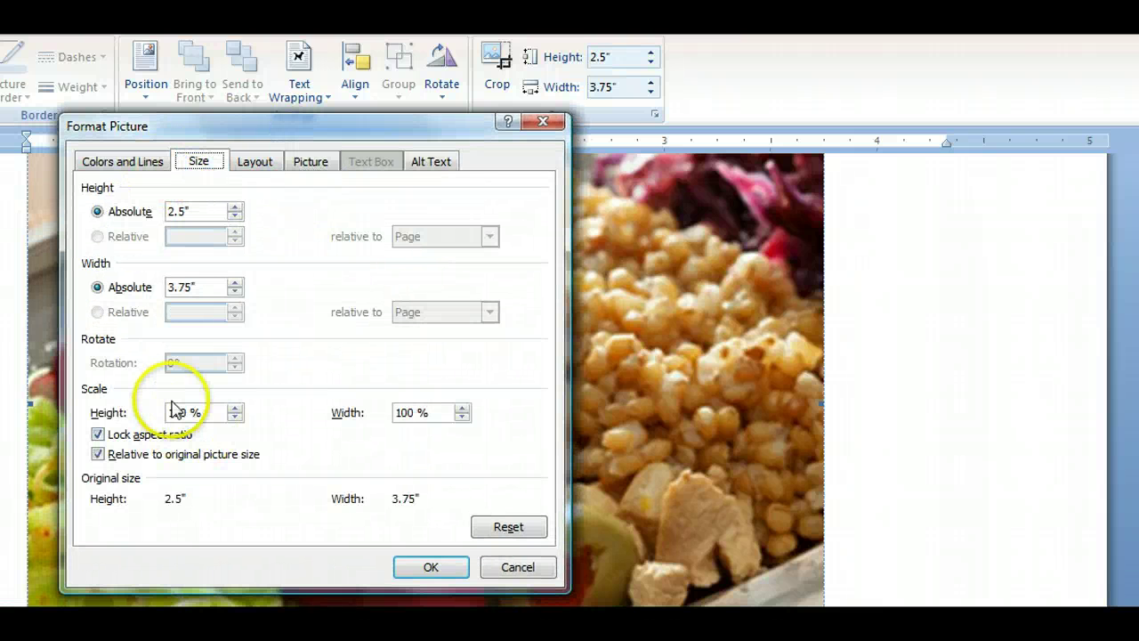
left_click_drag(201, 413, 169, 415)
left_click(280, 402)
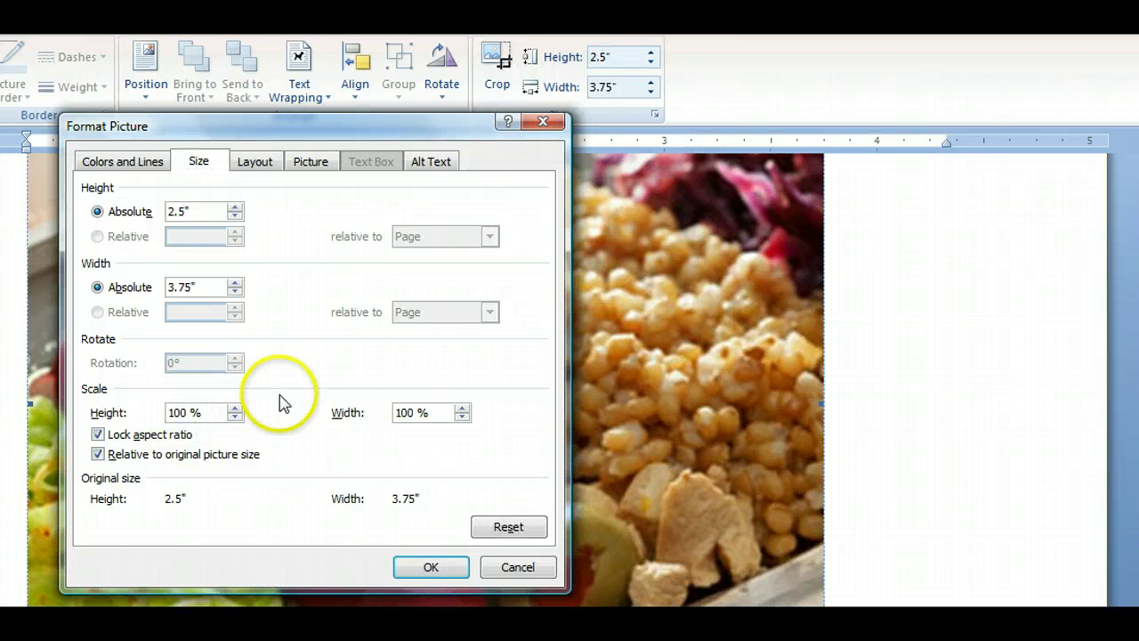
type("50")
left_click(280, 402)
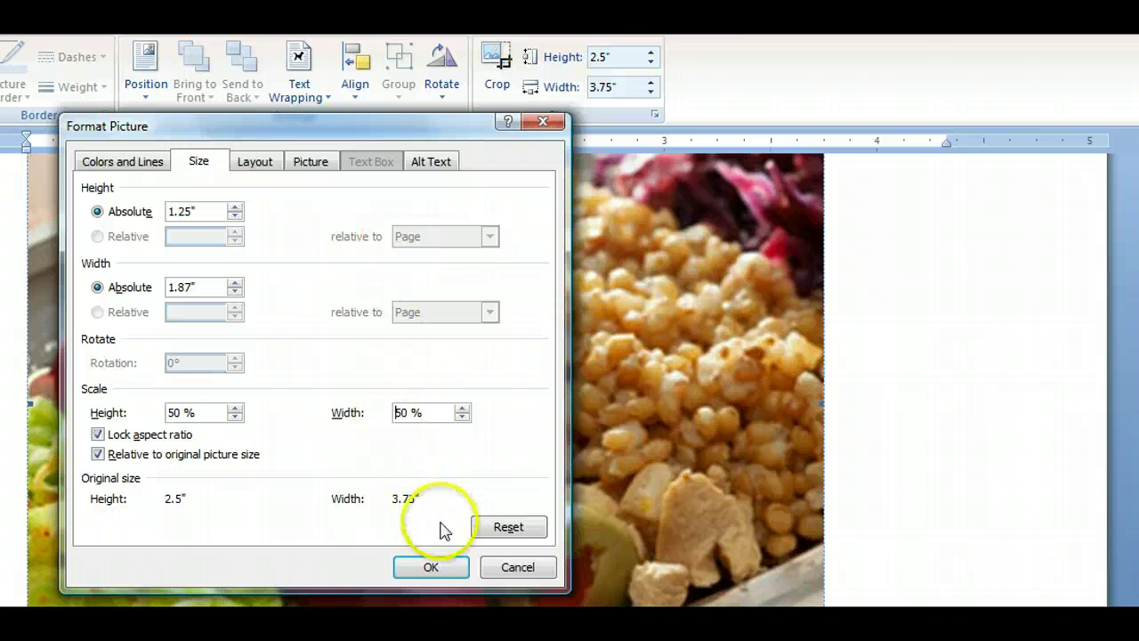
left_click(445, 568)
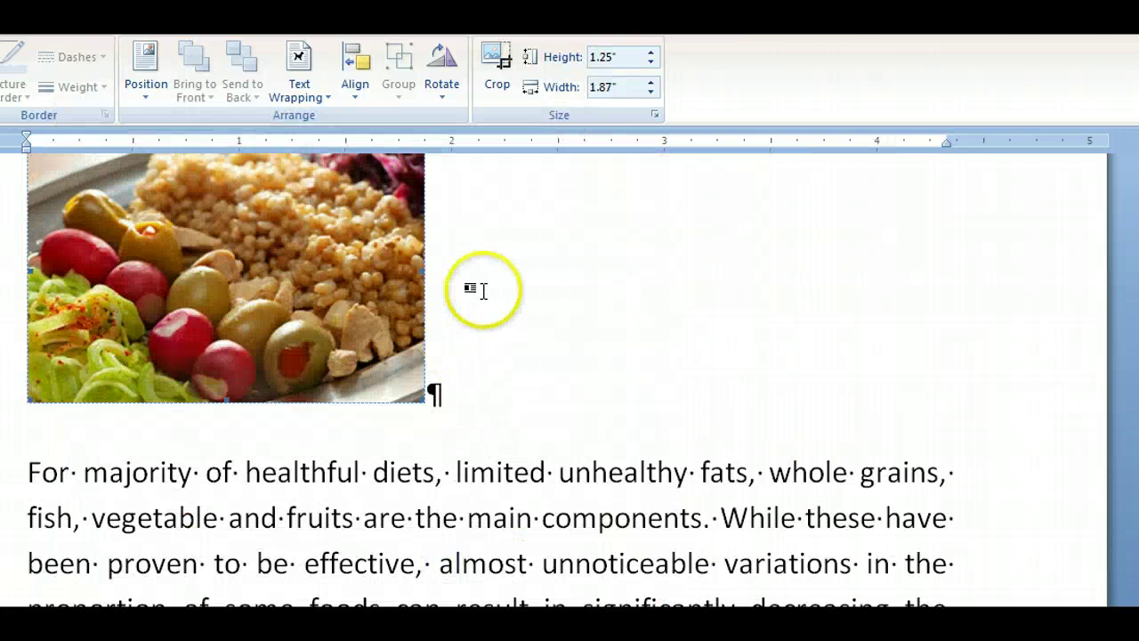
left_click(603, 284)
Update the table of contents so that it picks up the new Introduction heading
scroll(566, 294, "up", 5)
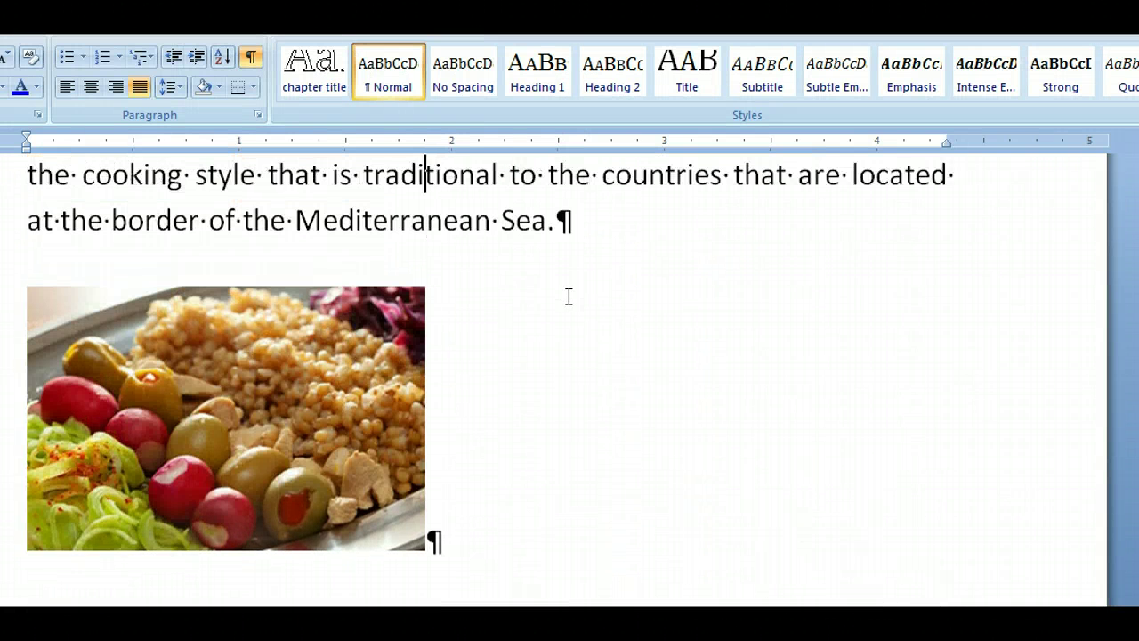
scroll(567, 296, "up", 20)
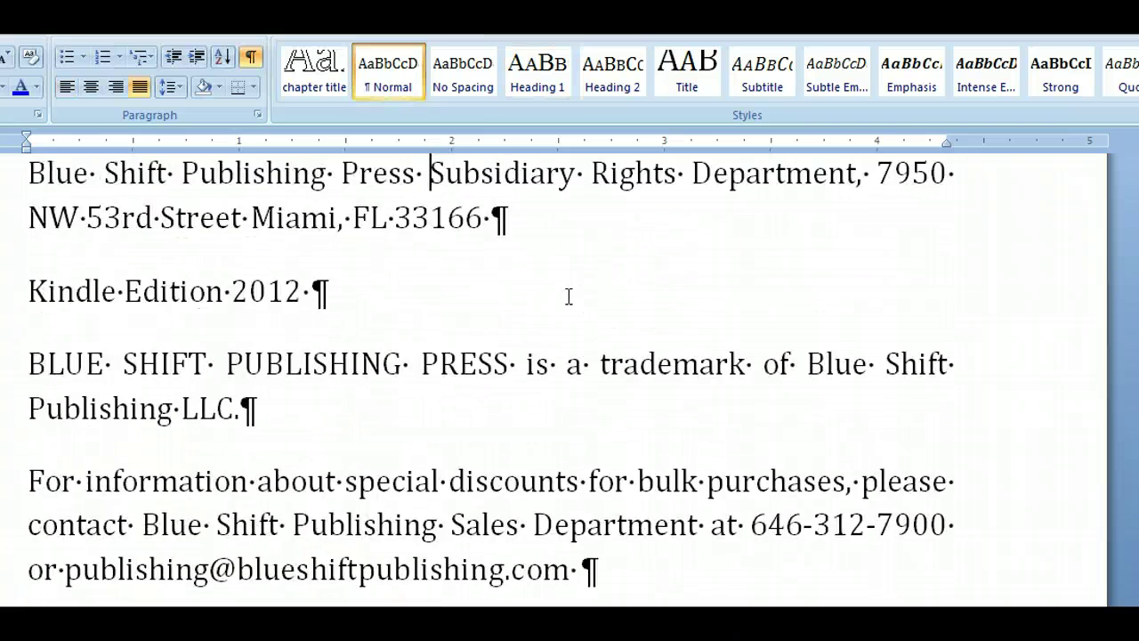
scroll(568, 297, "up", 10)
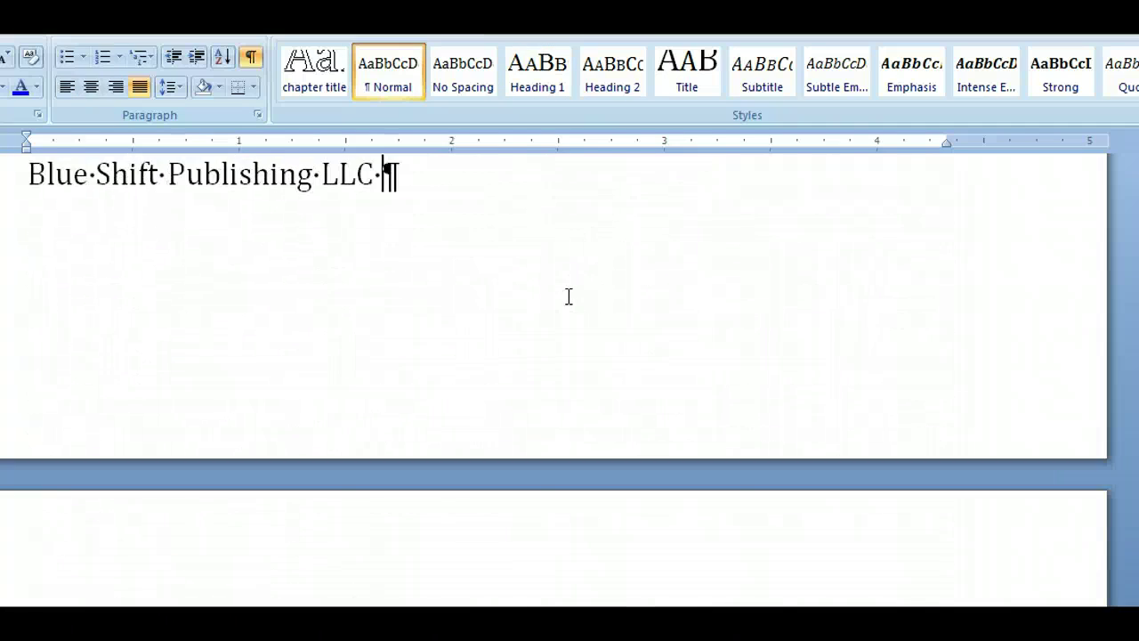
key("Page_Up")
key("Page_Up")
key("Page_Up")
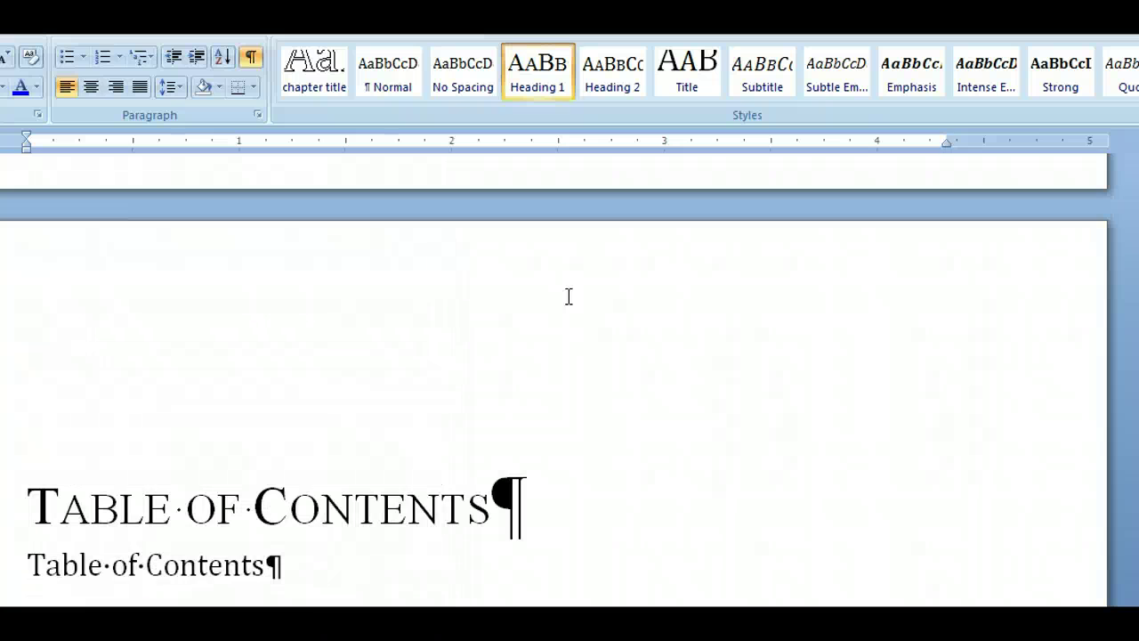
scroll(267, 374, "down", 4)
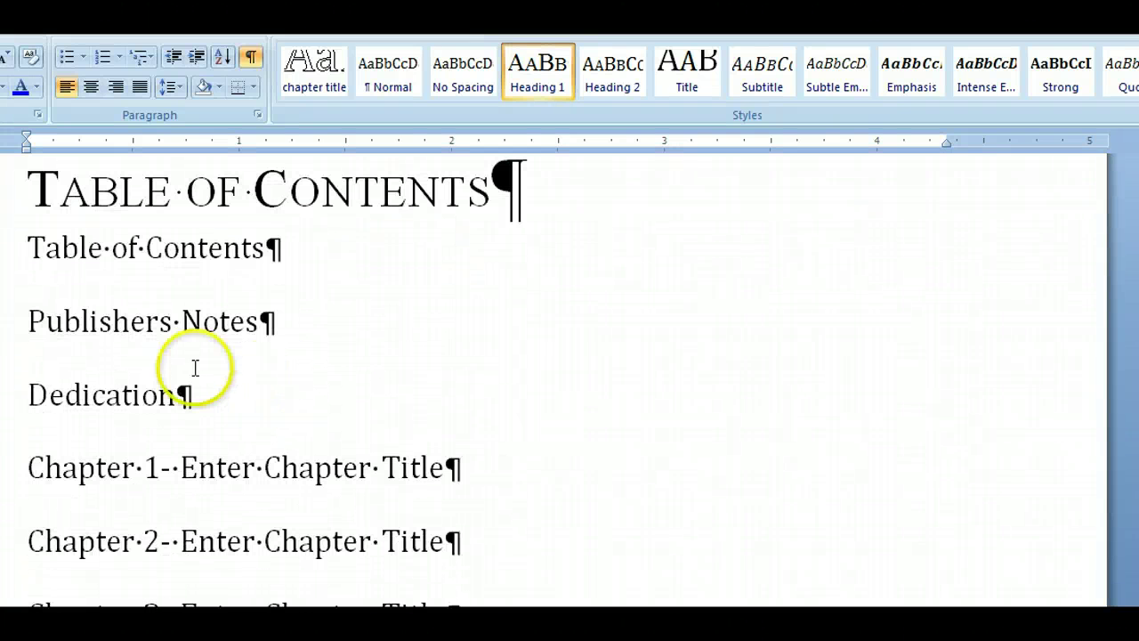
left_click(185, 321)
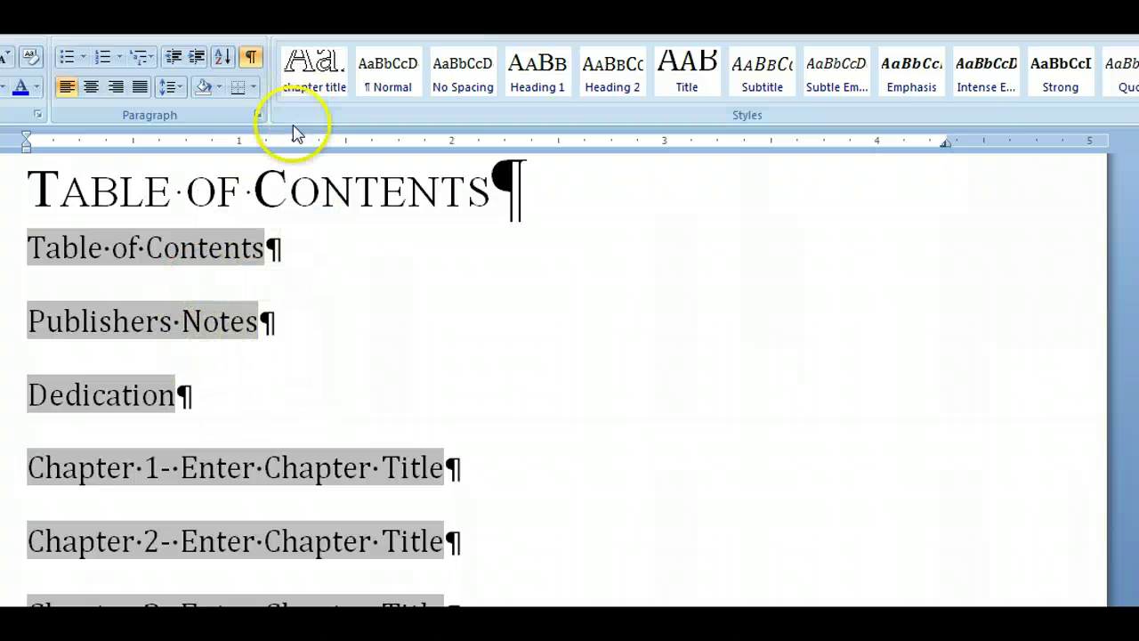
left_click(130, 320)
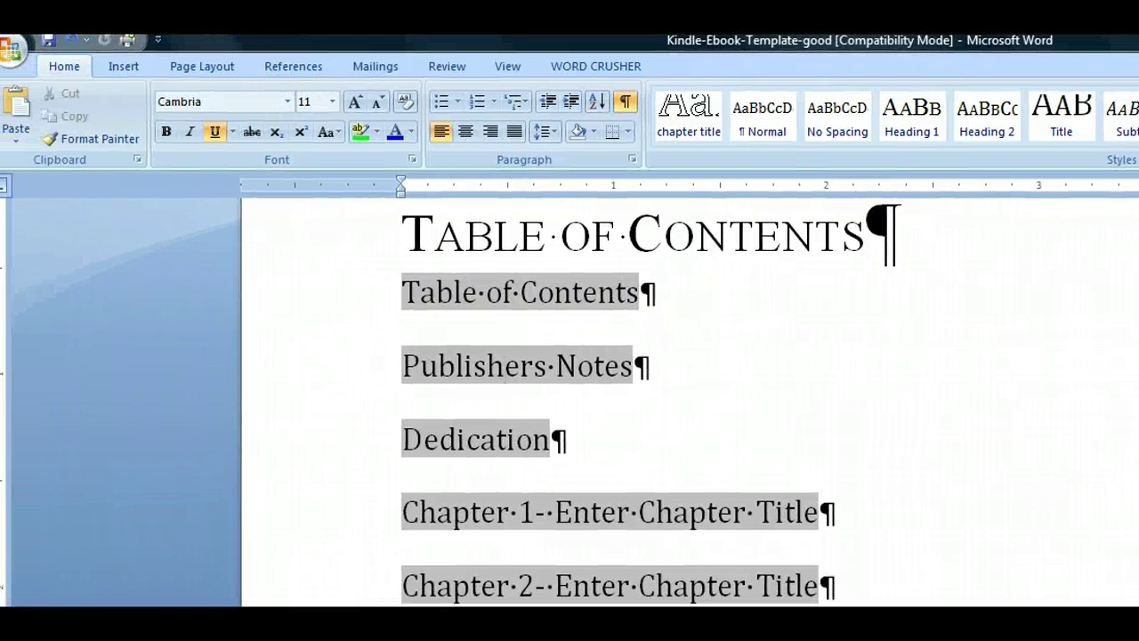
left_click(289, 69)
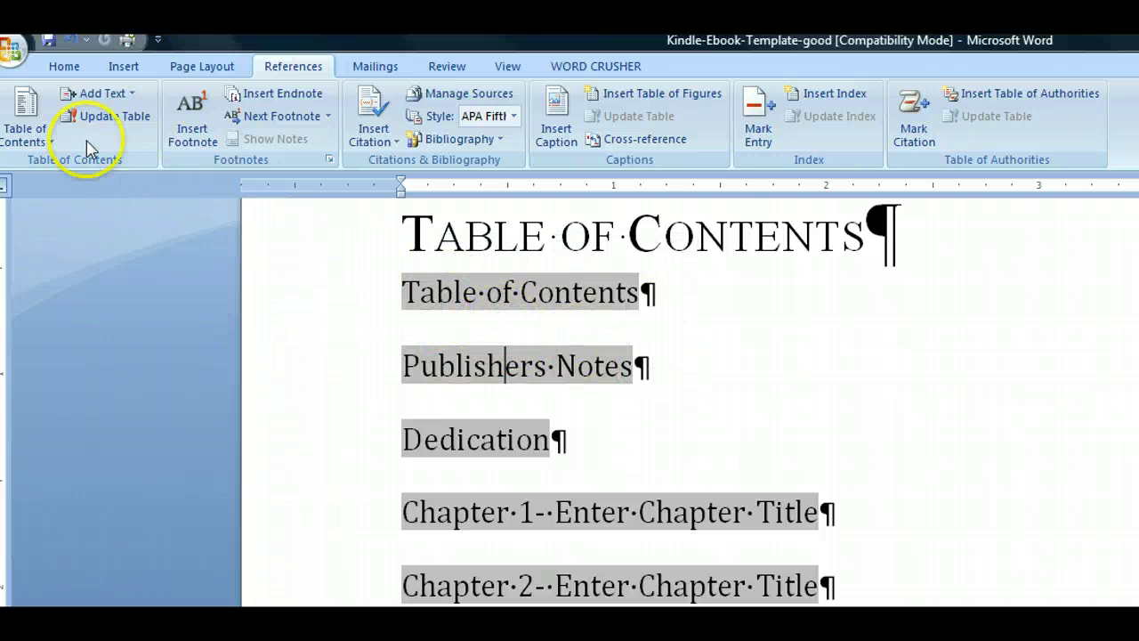
left_click(99, 117)
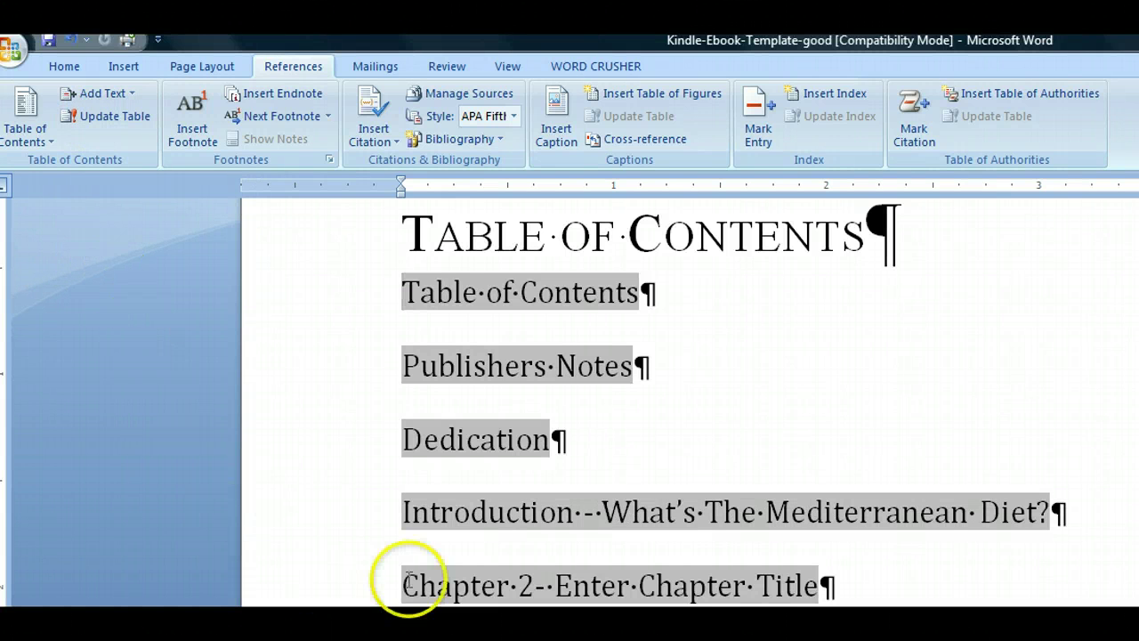
left_click(402, 512)
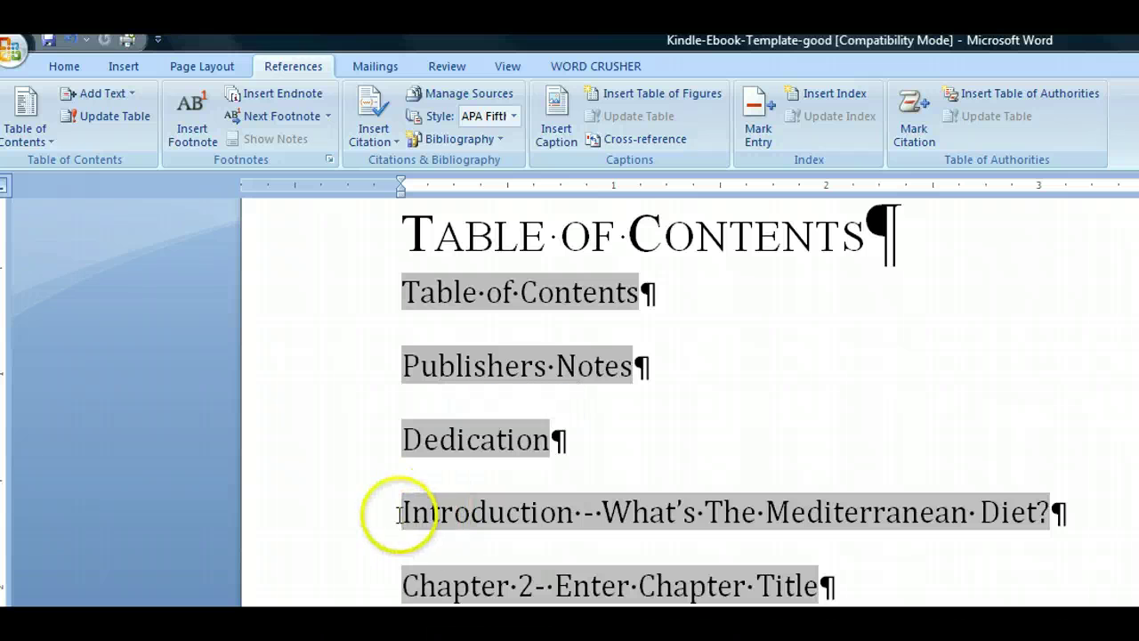
Examine the finished Mediterranean Diet book's title page and table of contents, from the Introduction entry down to the recipe sections
scroll(445, 507, "down", 1)
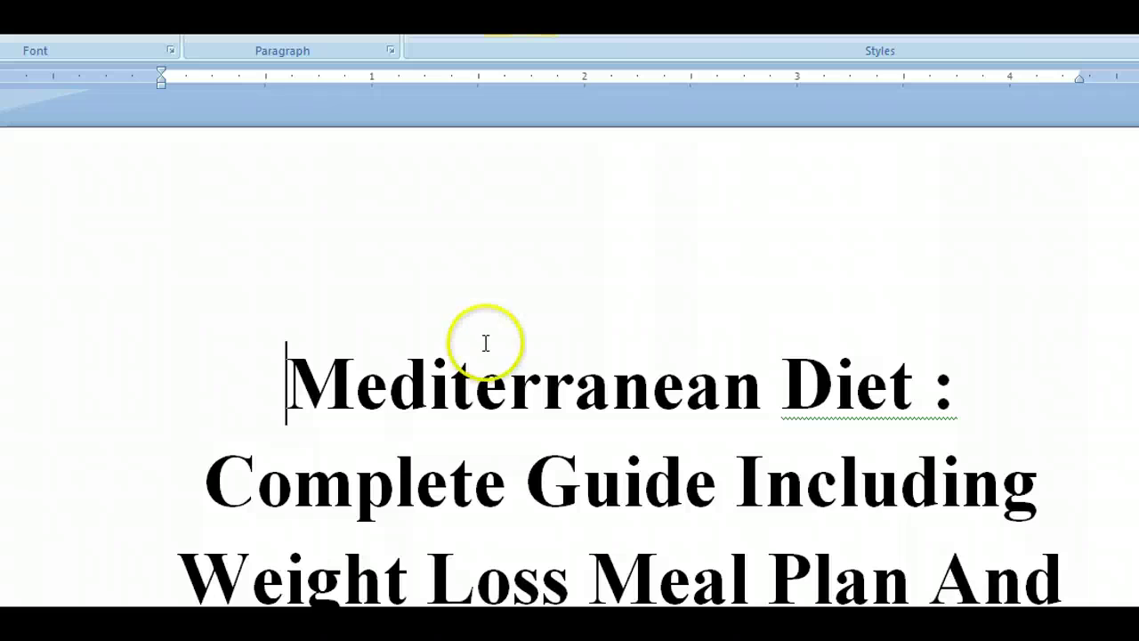
scroll(483, 338, "down", 3)
scroll(472, 374, "down", 10)
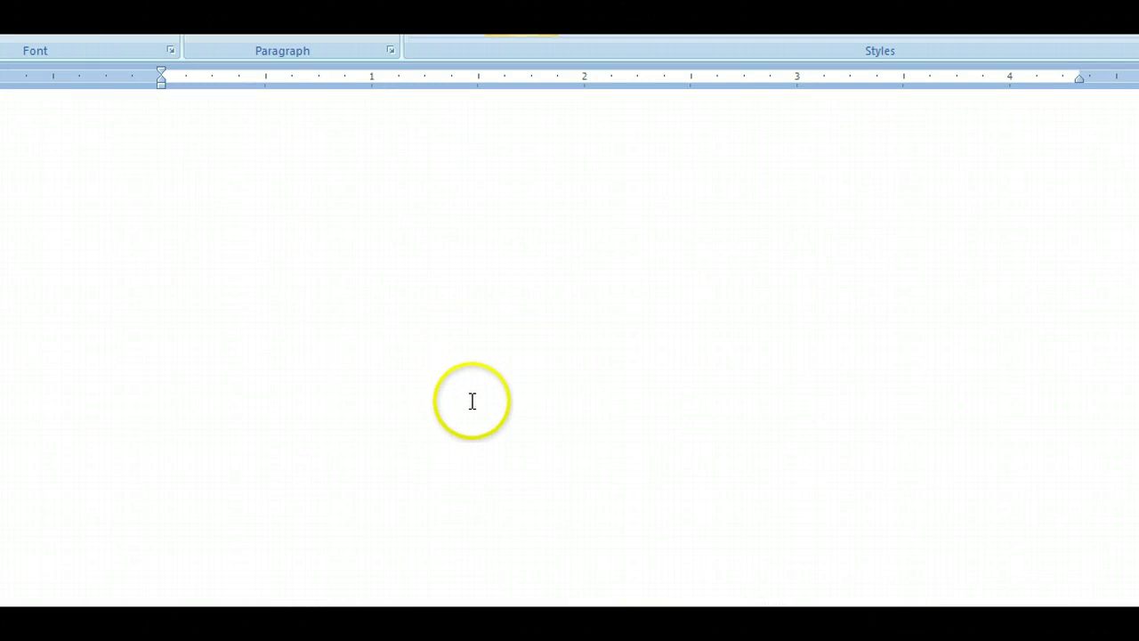
left_click(519, 383)
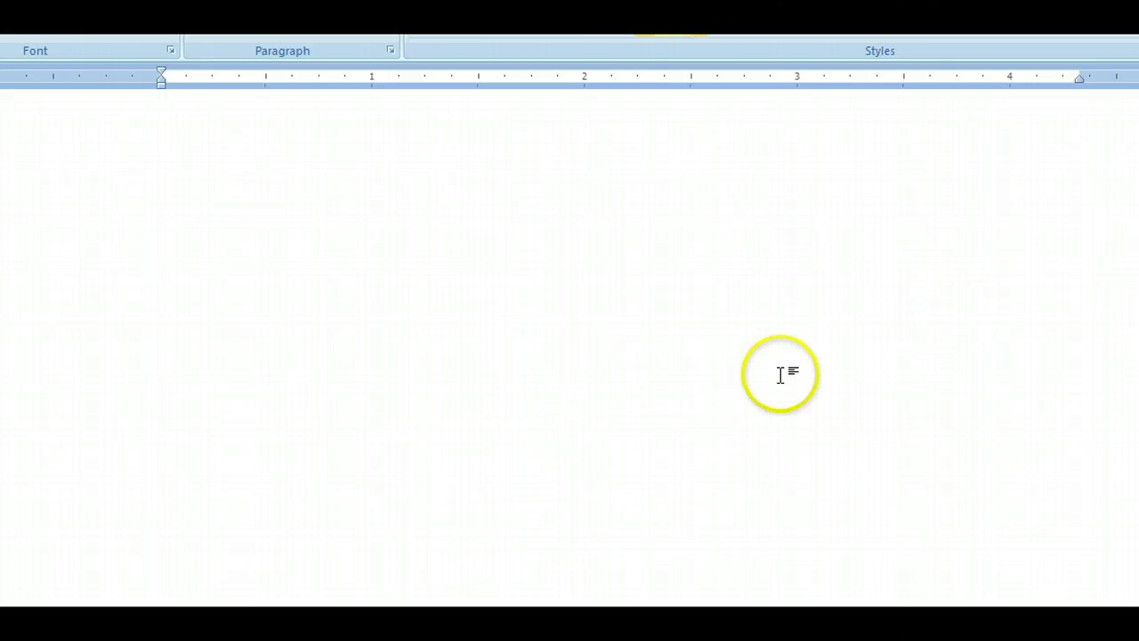
left_click(602, 349)
key("Down")
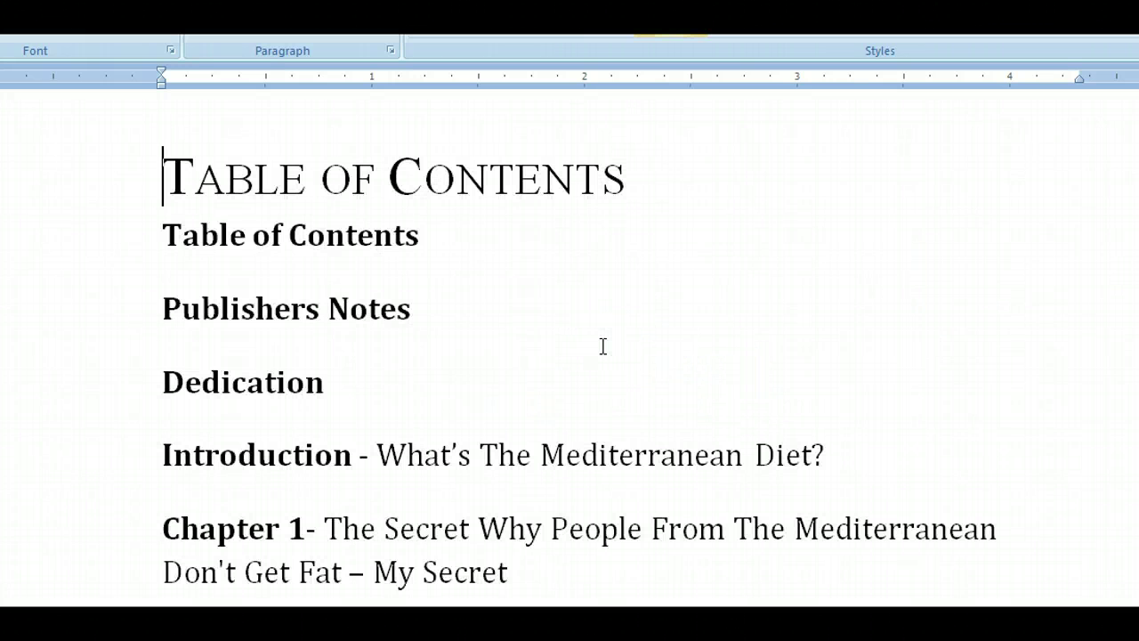
key("Down")
key("Down")
key("Down")
key("Down")
key("Down")
key("Down")
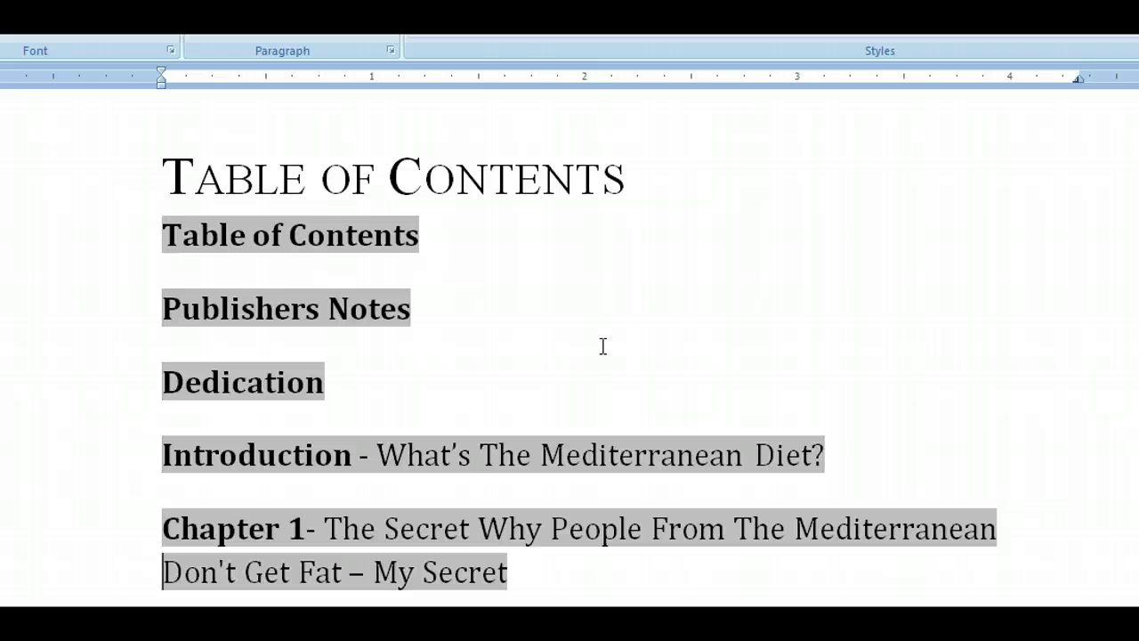
key("Down")
key("Down")
key("Down")
key("Down")
key("Down")
key("Down")
key("Down")
key("Down")
key("Down")
key("Down")
key("Down")
key("Down")
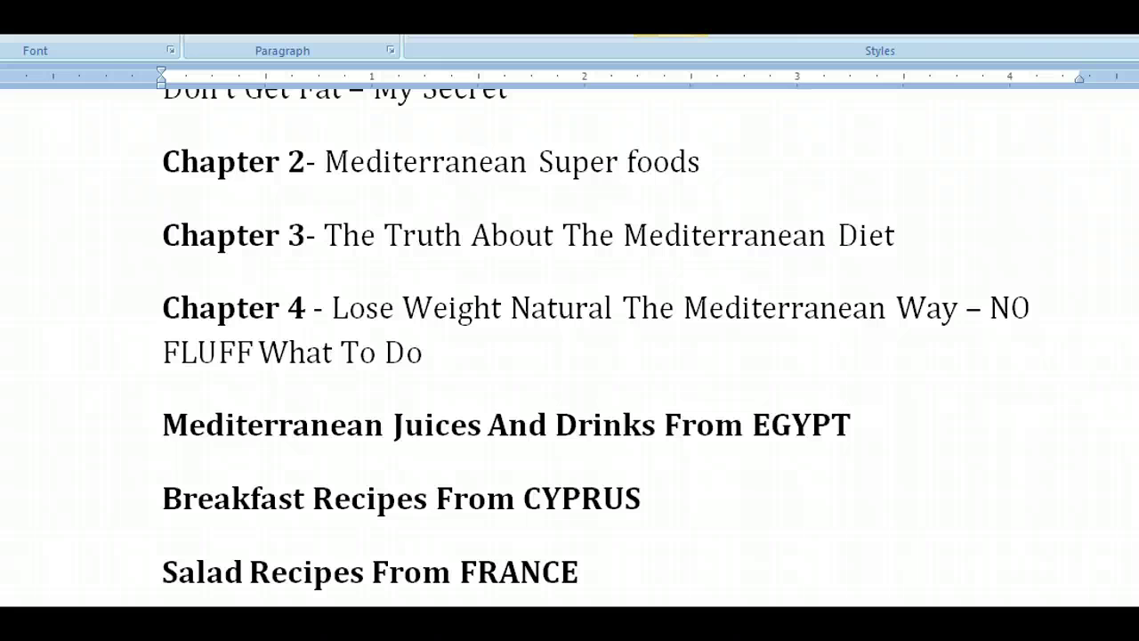
Launch Kindle Previewer and place its window over the Word document
key("super")
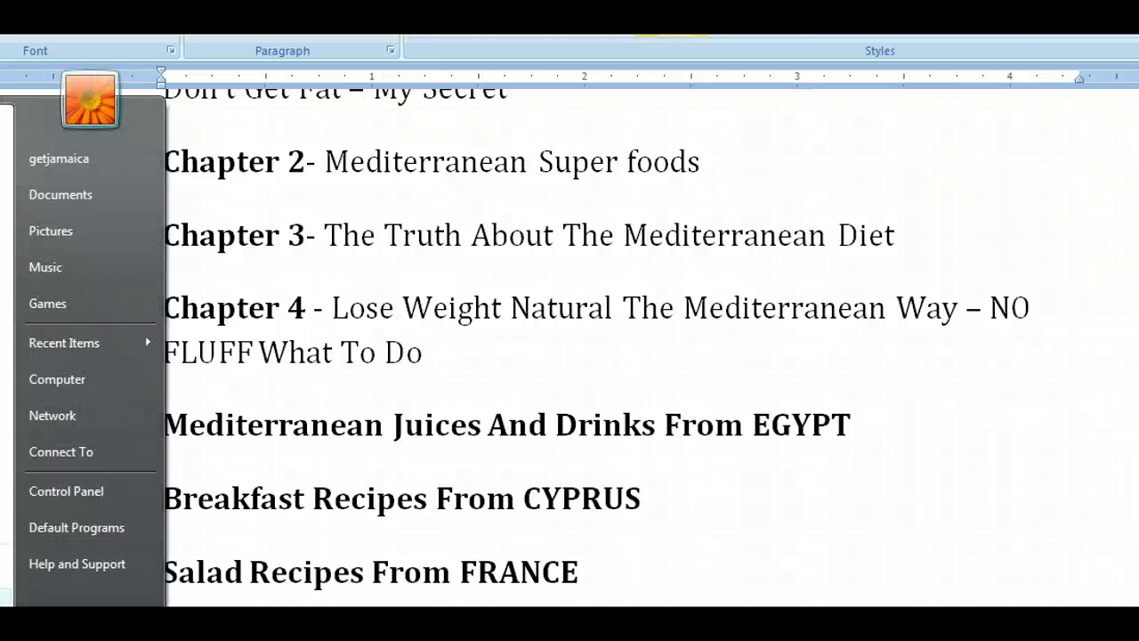
key("super")
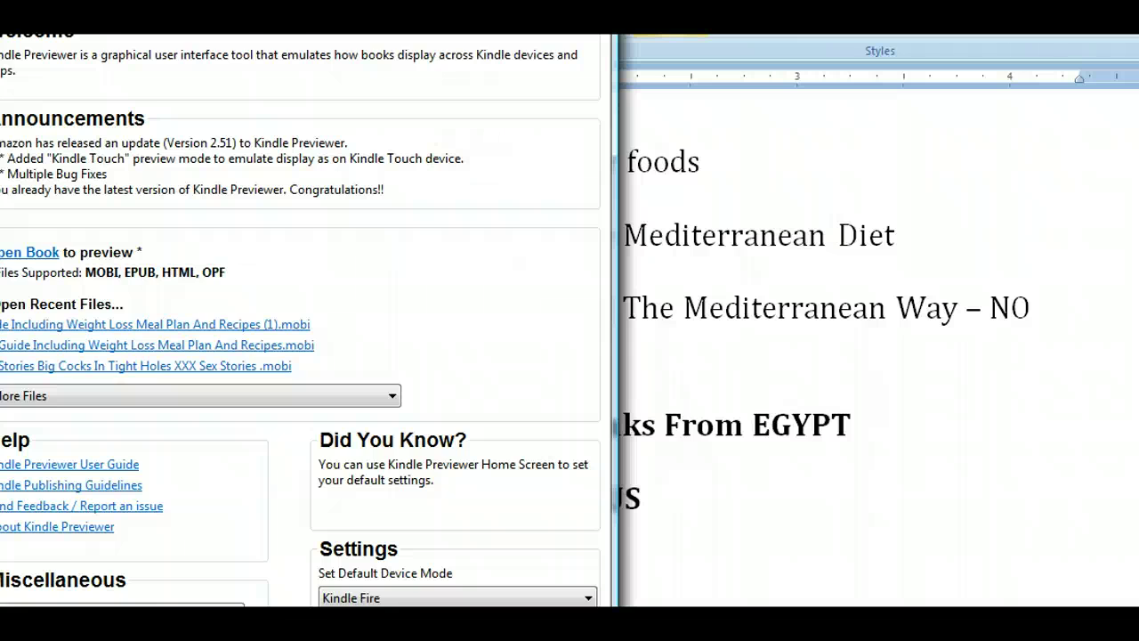
left_click_drag(603, 216, 635, 190)
left_click(501, 69)
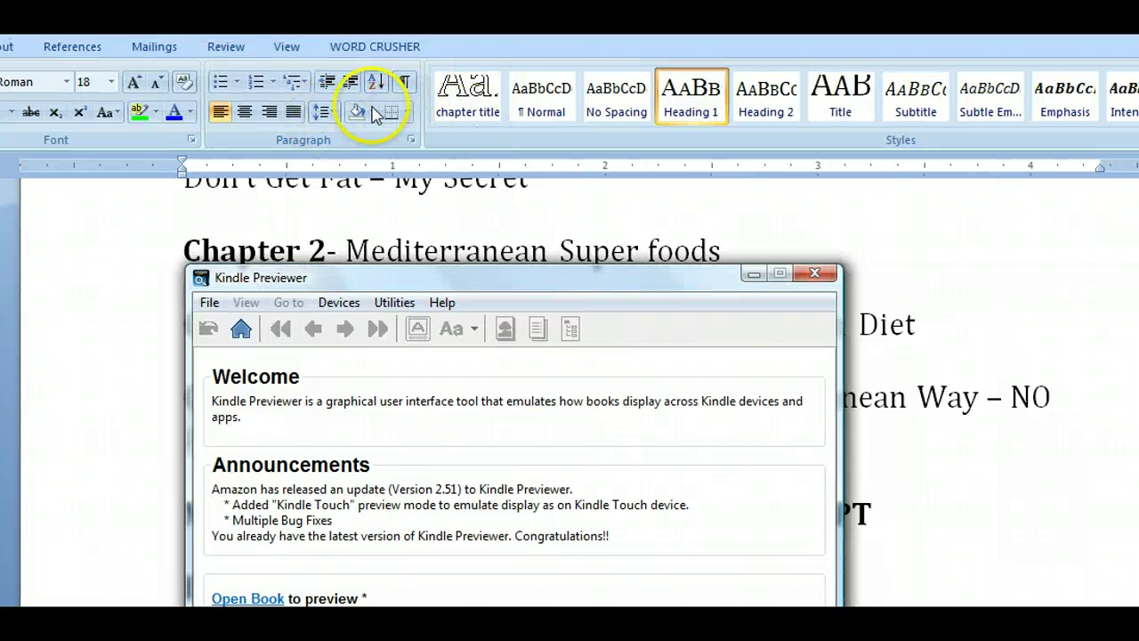
Check the indentation and spacing settings of the current Heading 1 paragraph in Word, and return to the table of contents
left_click(410, 143)
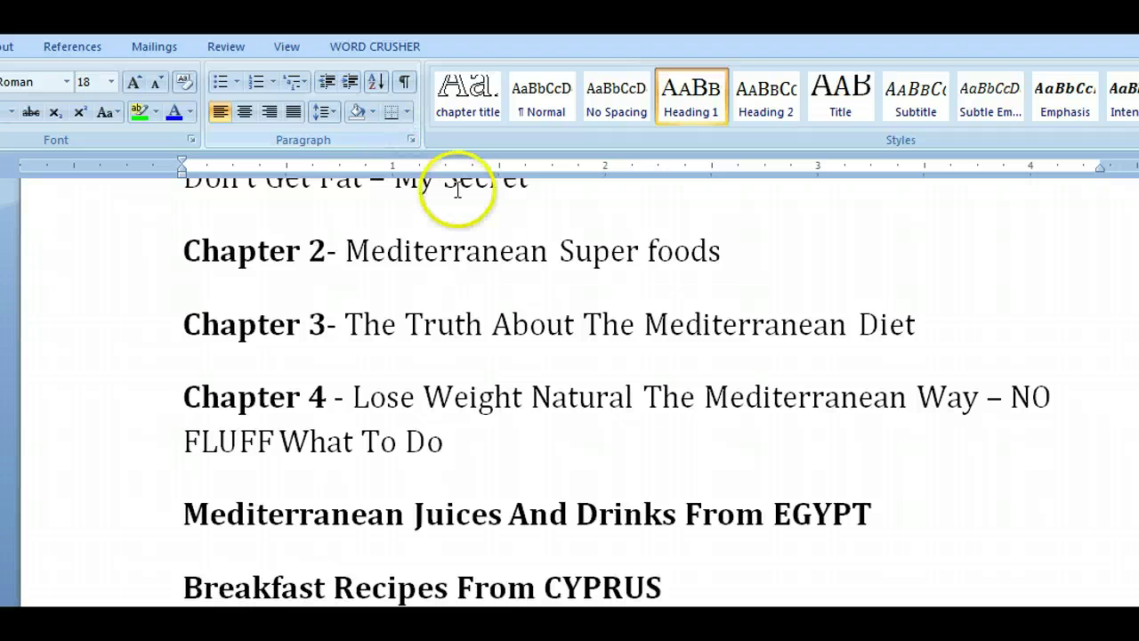
left_click(412, 143)
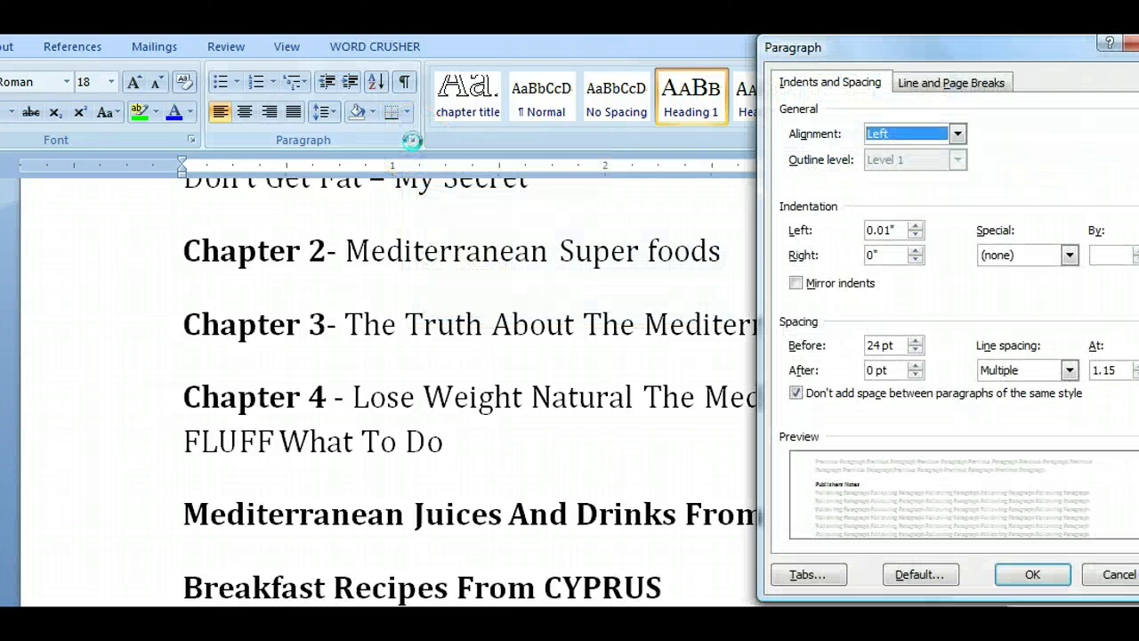
left_click_drag(900, 25, 543, 65)
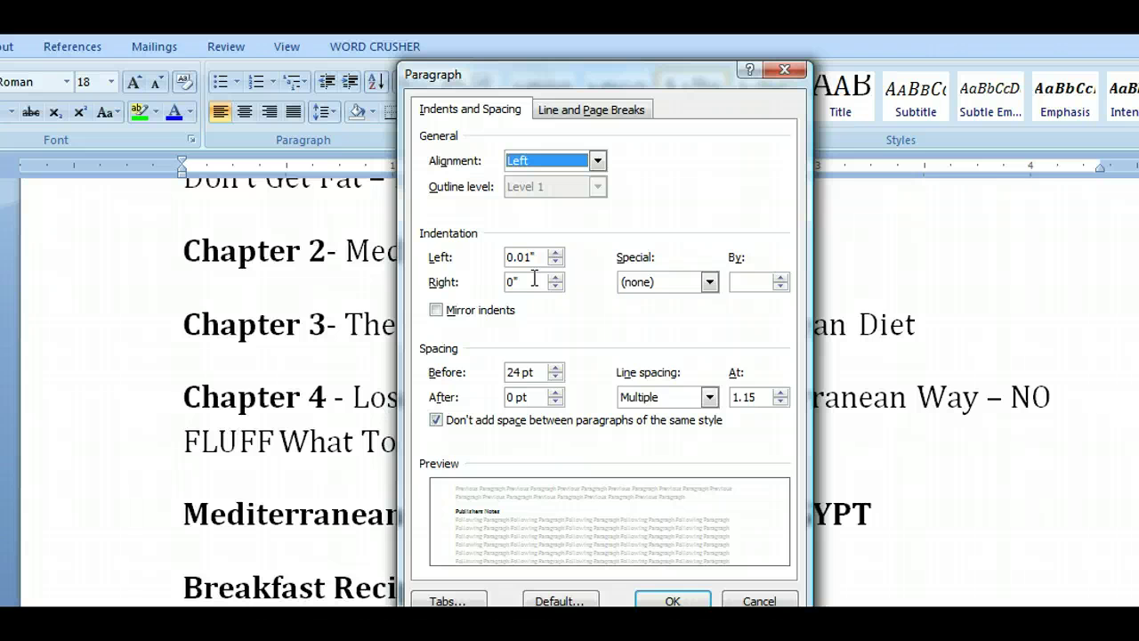
left_click(780, 70)
left_click(410, 342)
scroll(418, 303, "up", 2)
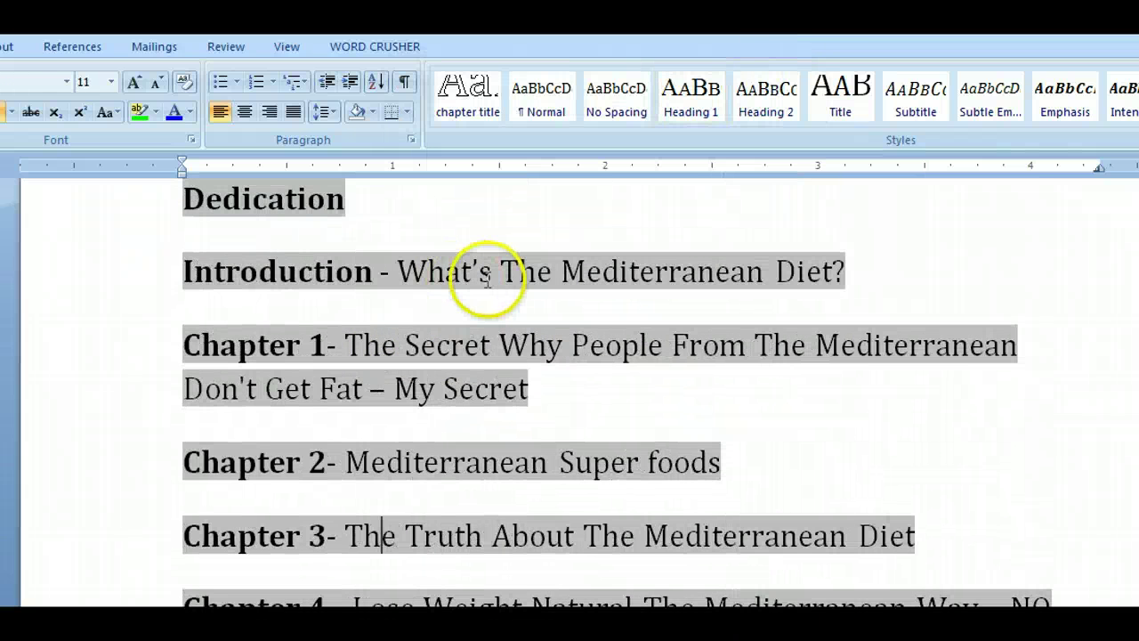
scroll(490, 285, "down", 1)
scroll(497, 283, "up", 3)
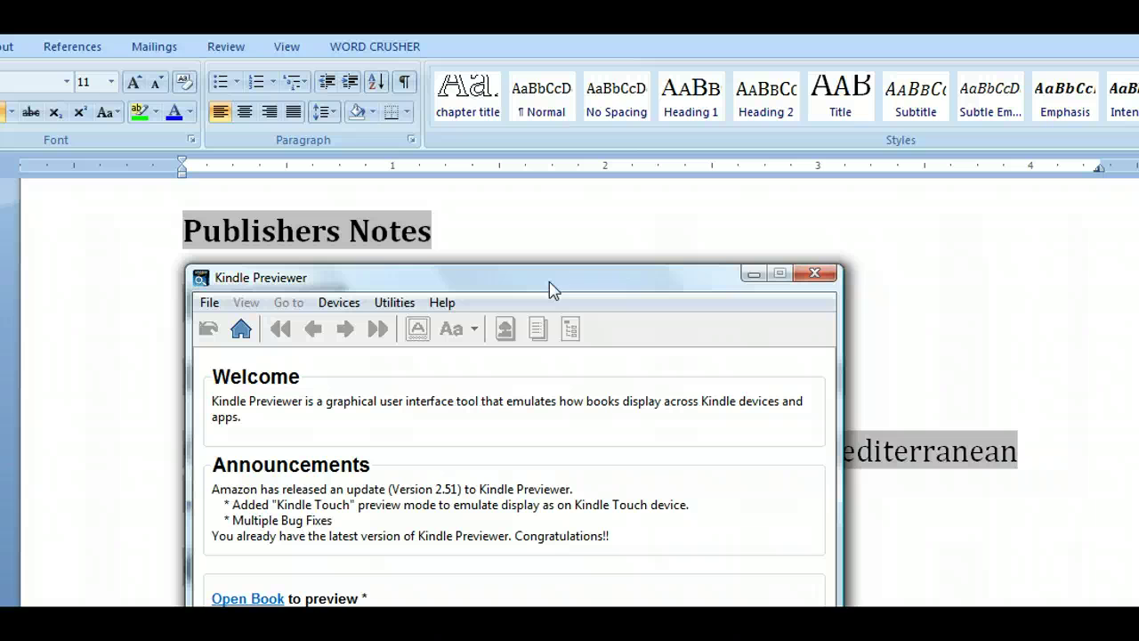
Switch to Kindle Previewer and open the second "Mediterranean Diet - Complete Guide Including Weight Loss" book file from the Fiverr-3 folder
left_click_drag(549, 281, 606, 82)
left_click(266, 103)
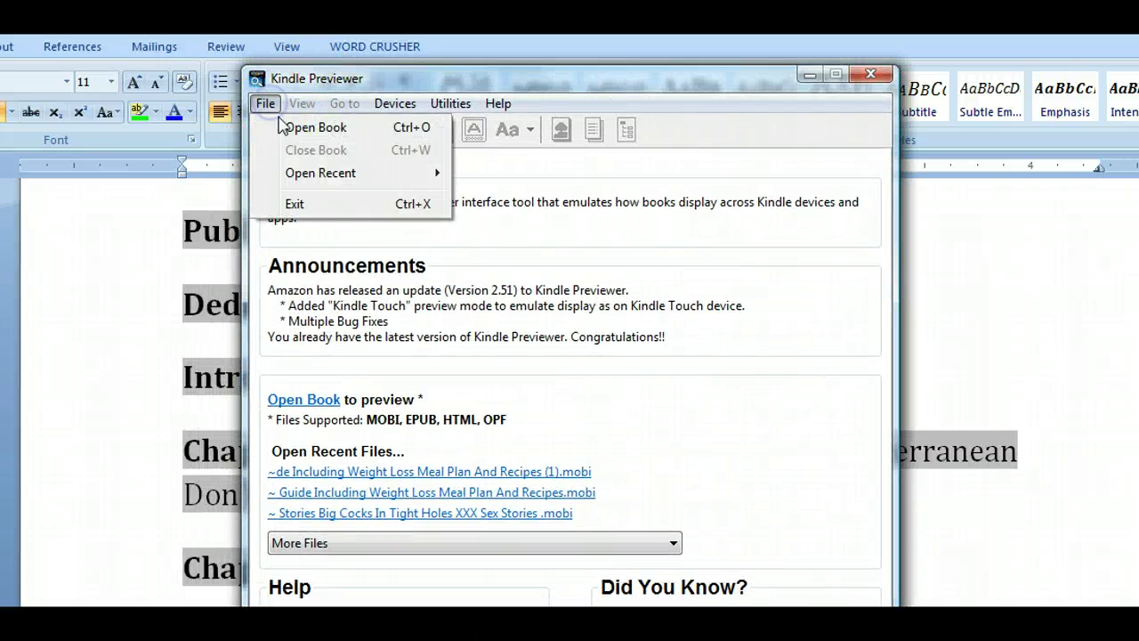
left_click(288, 130)
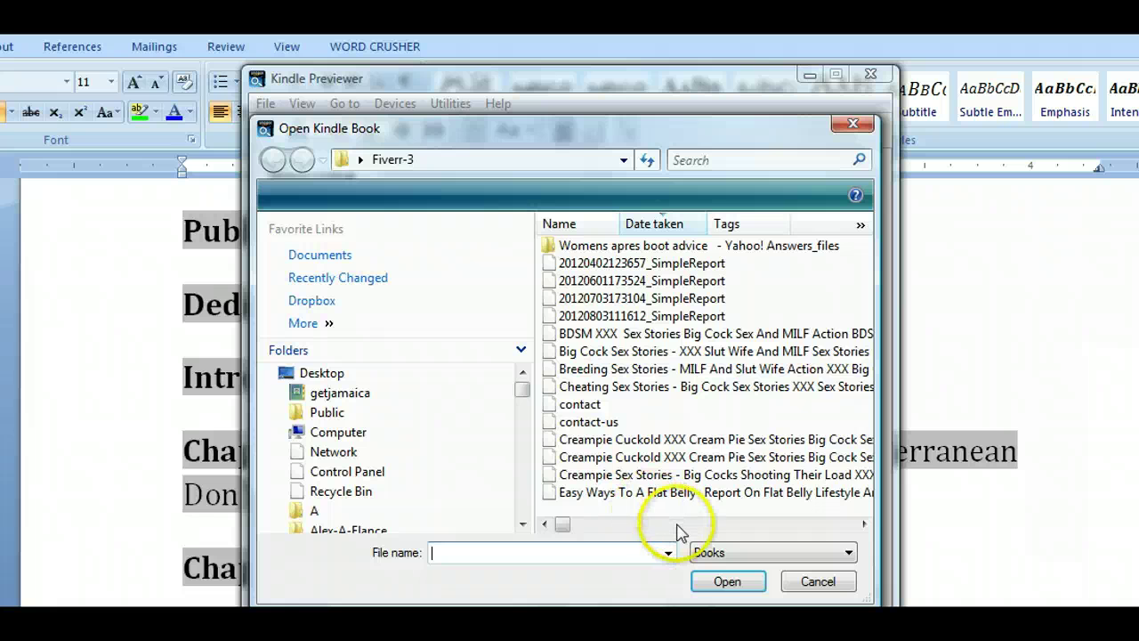
left_click(676, 524)
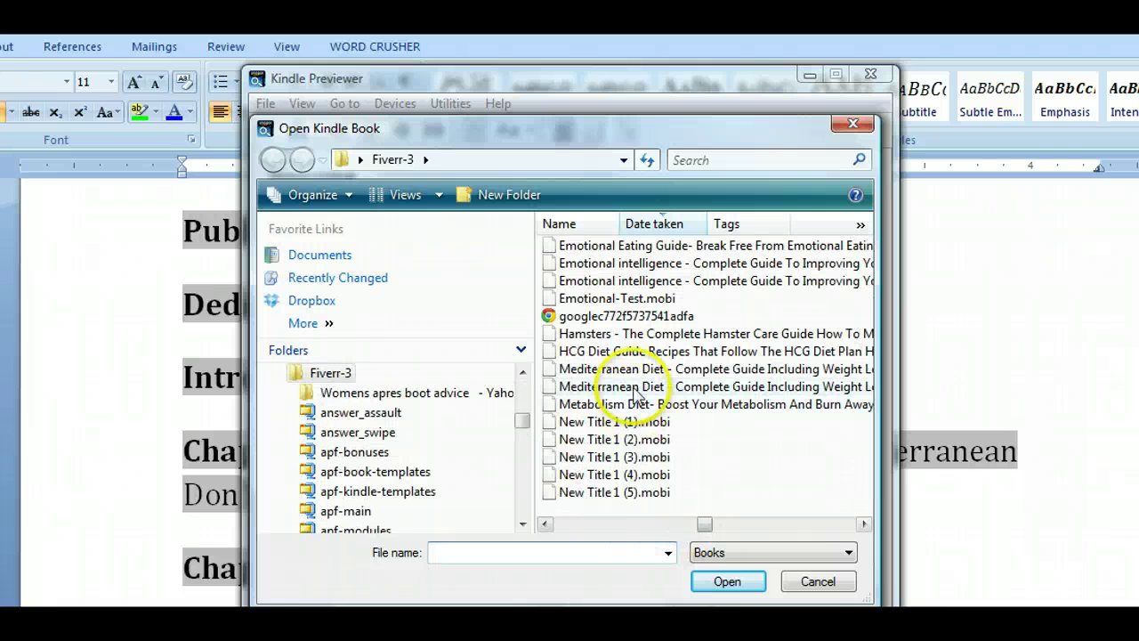
left_click(636, 370)
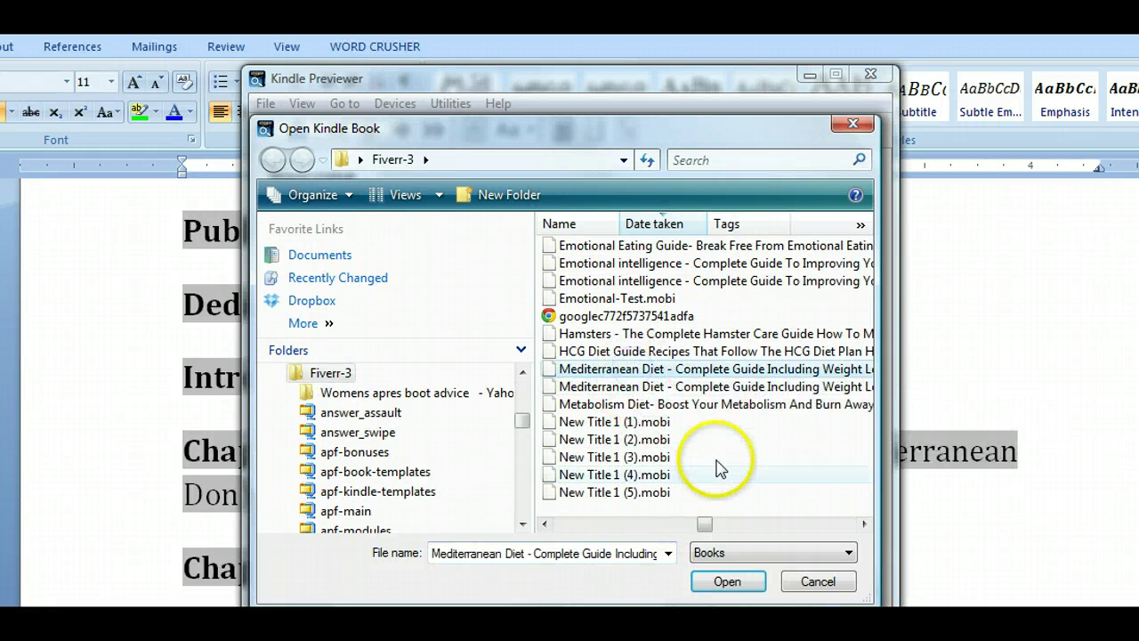
left_click(687, 387)
left_click(723, 582)
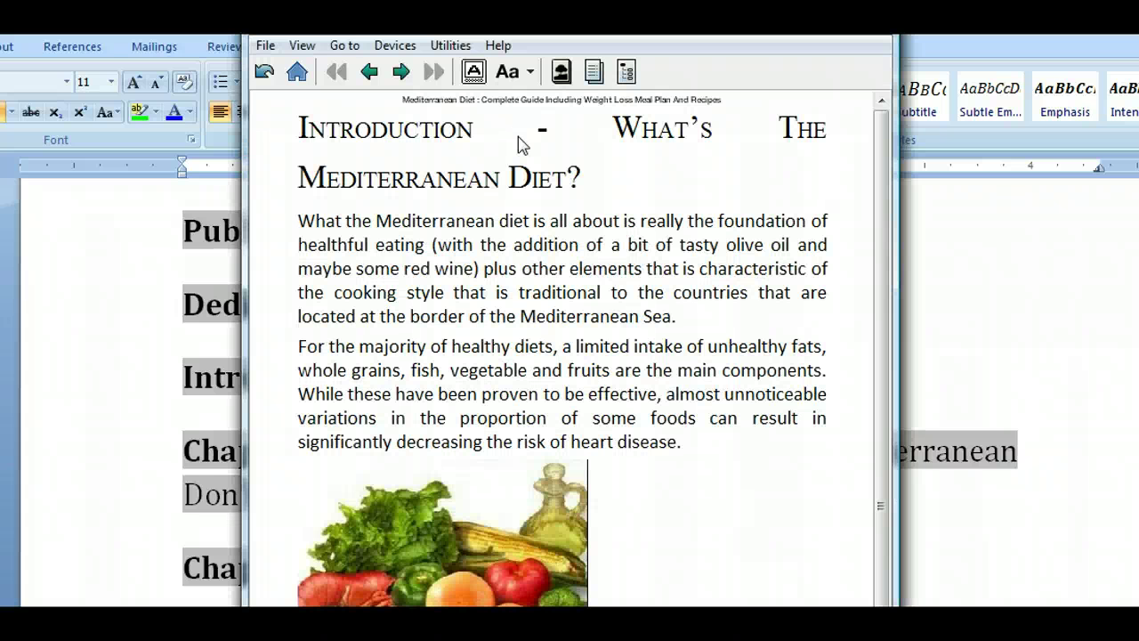
Review the layout of the Introduction's heading, text and food picture, and page forward through the following chapter
scroll(538, 182, "down", 1)
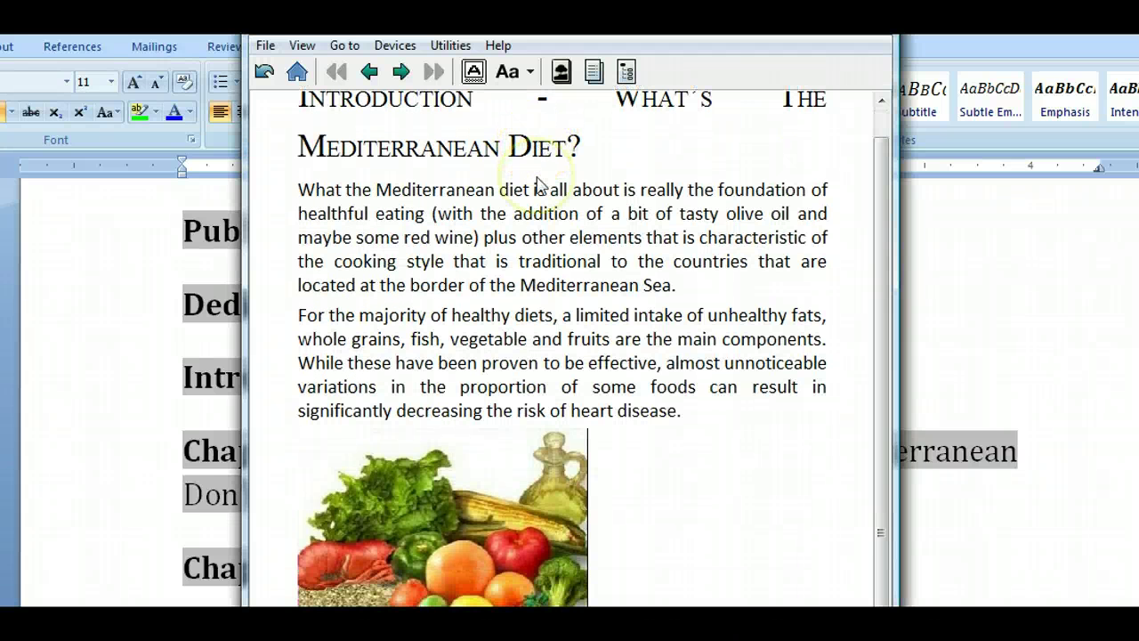
scroll(539, 183, "down", 1)
scroll(537, 178, "up", 2)
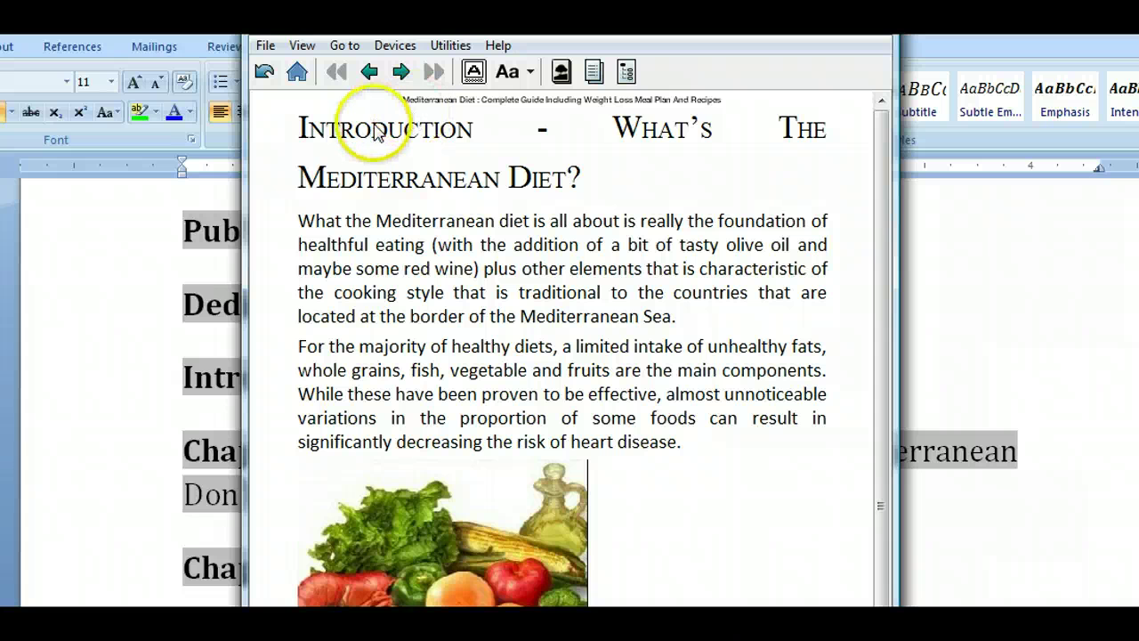
scroll(579, 284, "down", 3)
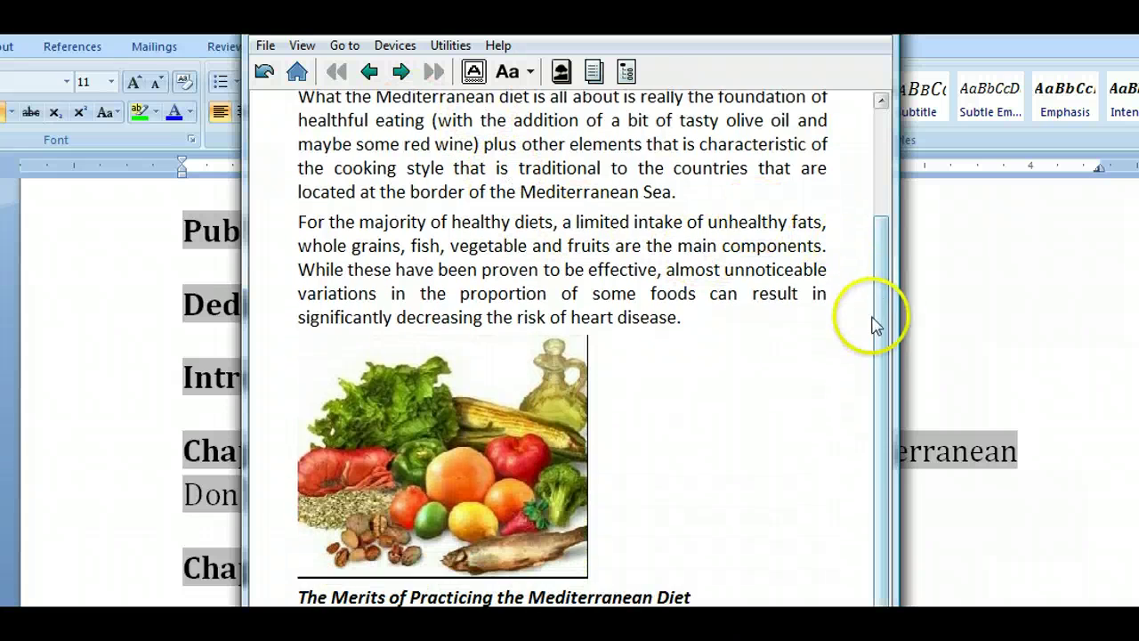
left_click_drag(886, 243, 881, 307)
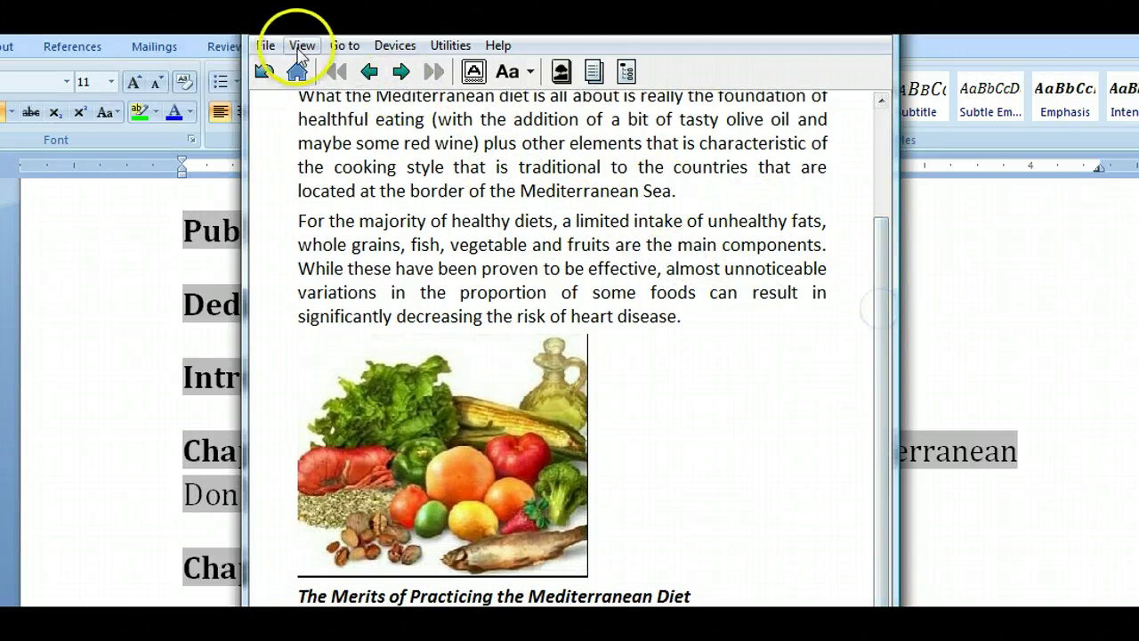
left_click(400, 71)
left_click(400, 71)
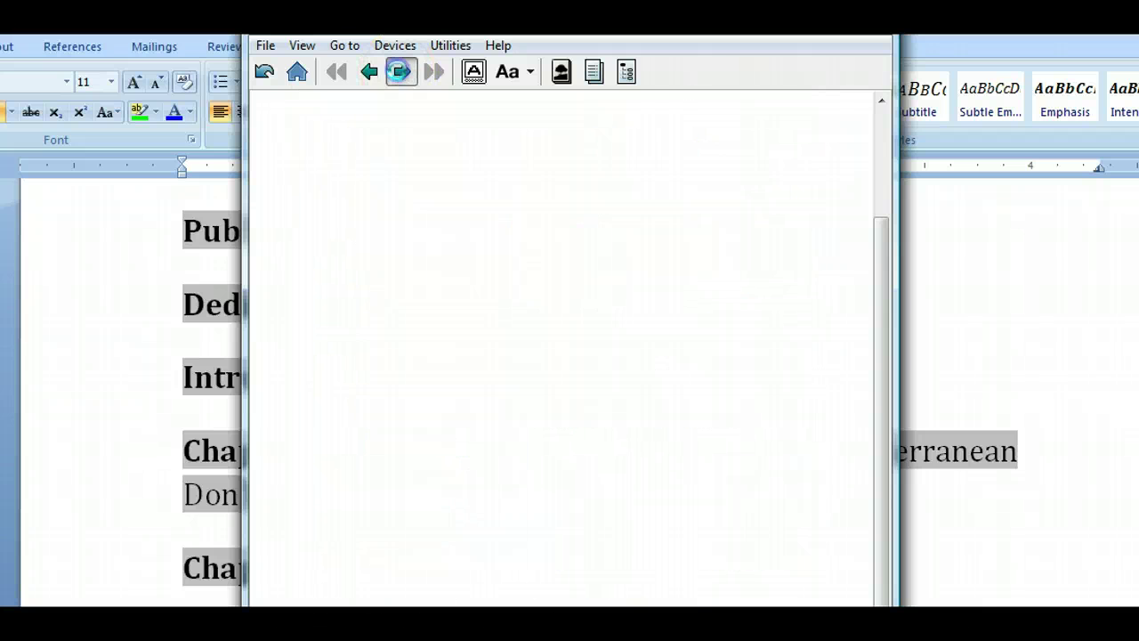
left_click(401, 71)
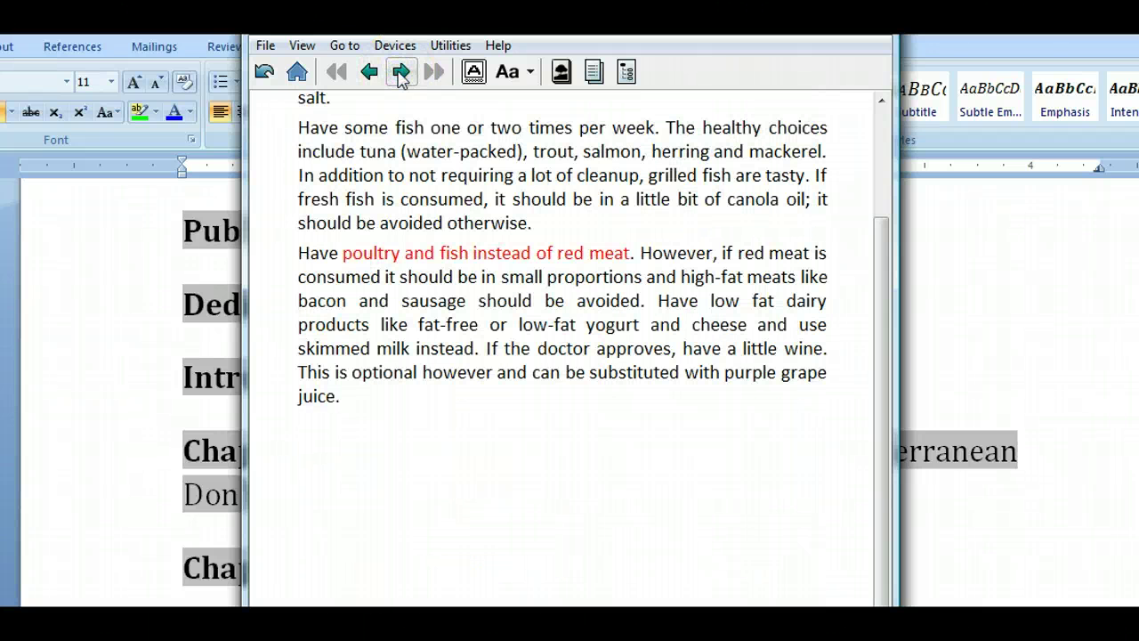
left_click(401, 72)
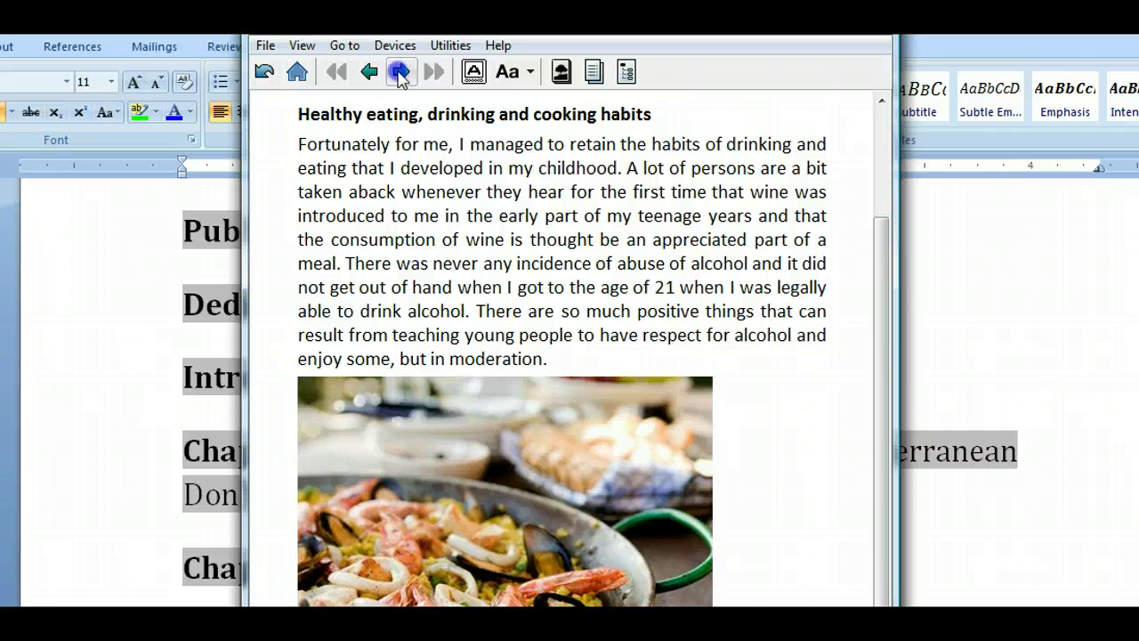
left_click(400, 71)
left_click(400, 71)
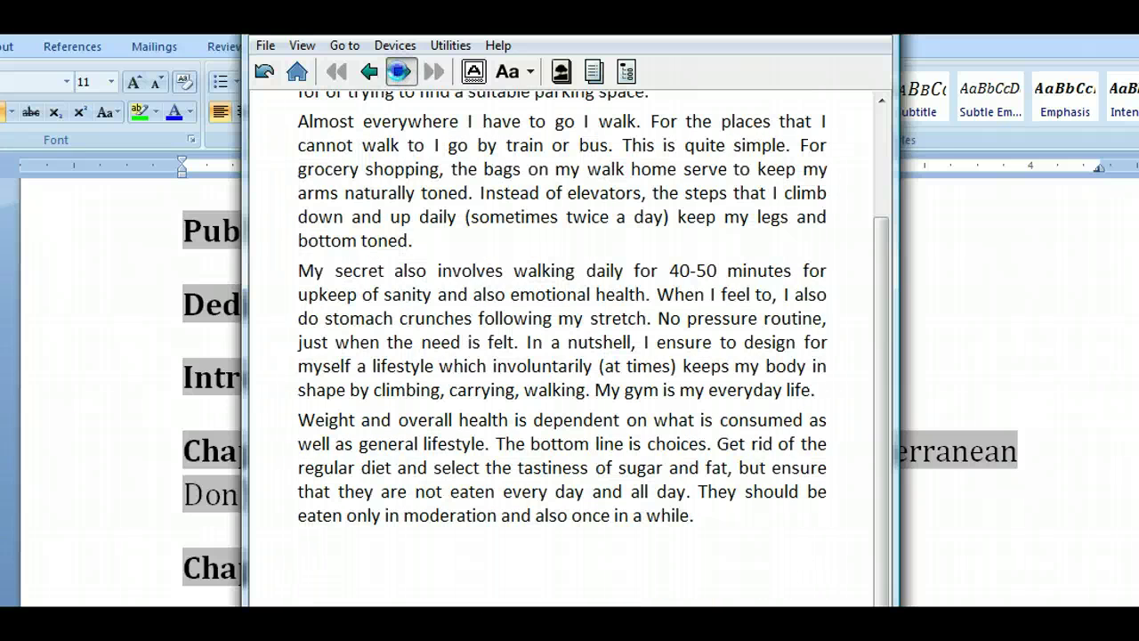
left_click(400, 71)
Page back through the previewed book, past the Introduction and Publishers Notes, to its linked table of contents
left_click(371, 71)
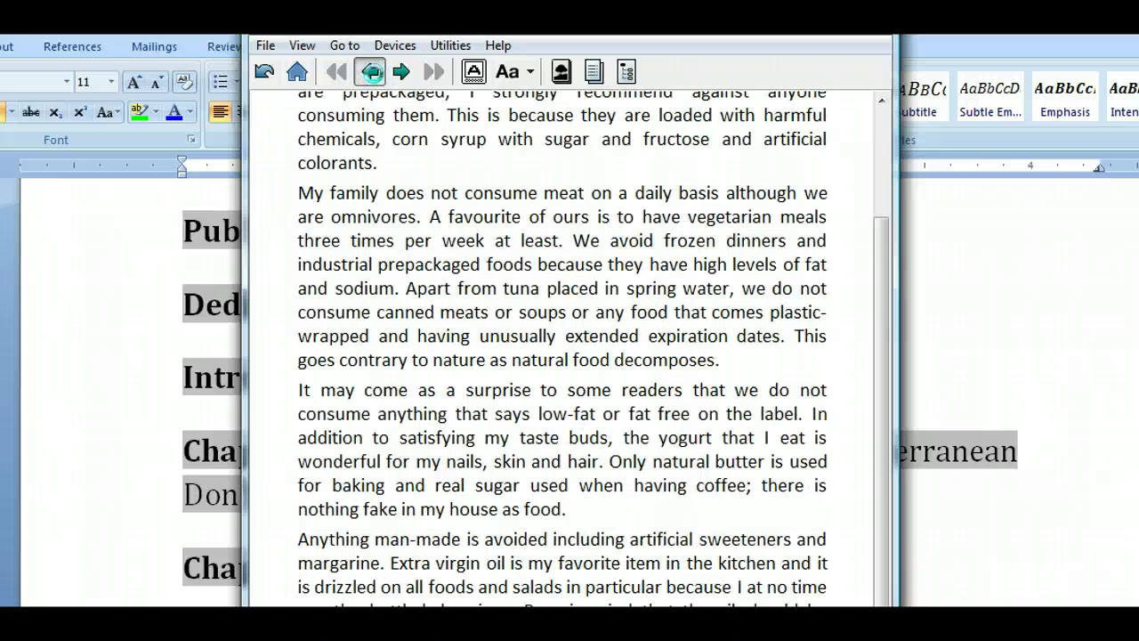
left_click(372, 72)
left_click(372, 71)
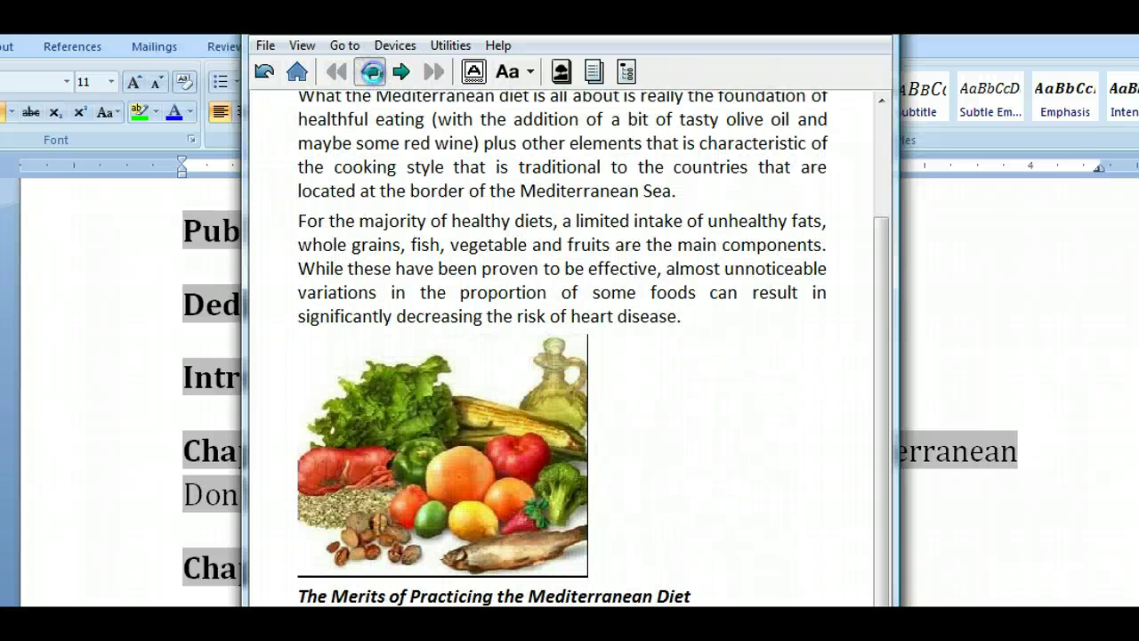
left_click(372, 71)
left_click(372, 71)
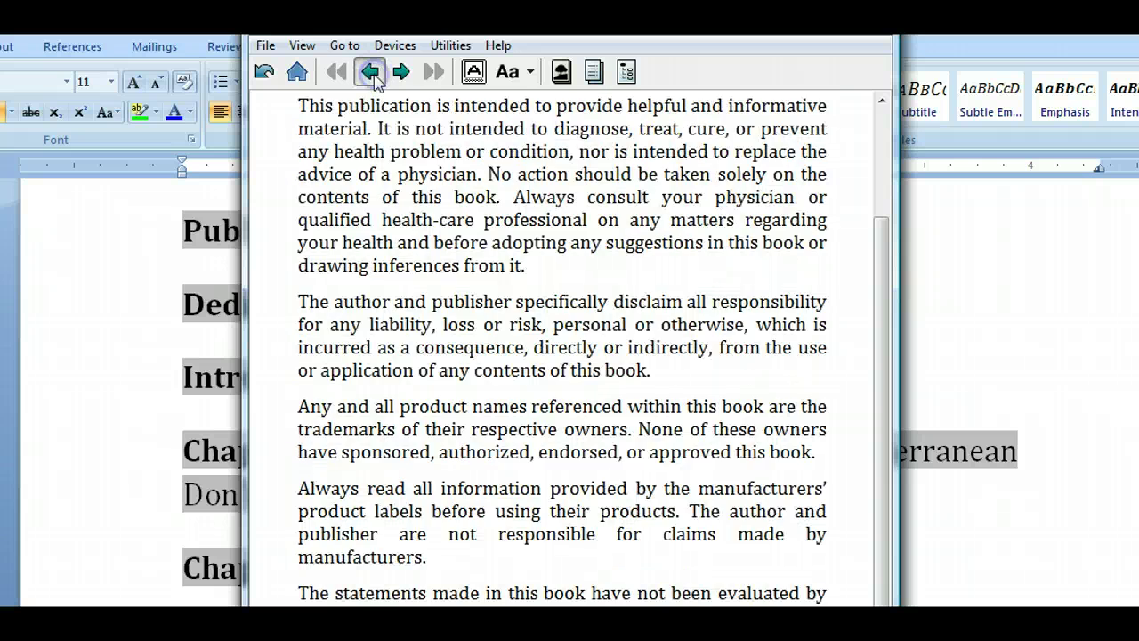
left_click(372, 71)
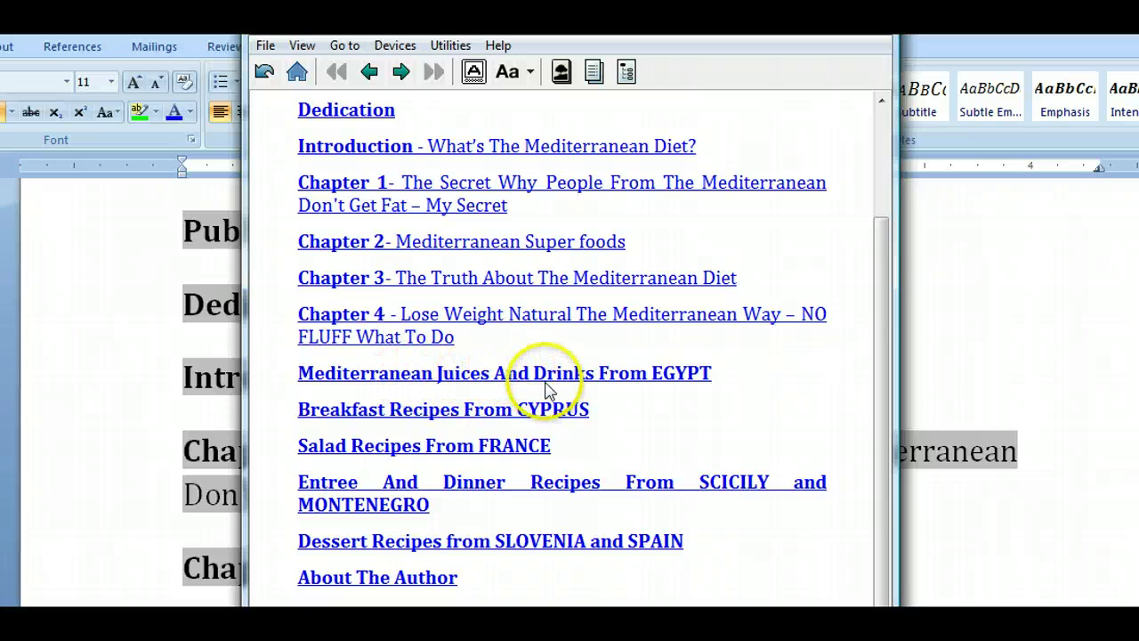
Test the contents links to "Mediterranean Juices And Drinks From EGYPT" and "Publishers Notes", returning to the table of contents after each
left_click(485, 373)
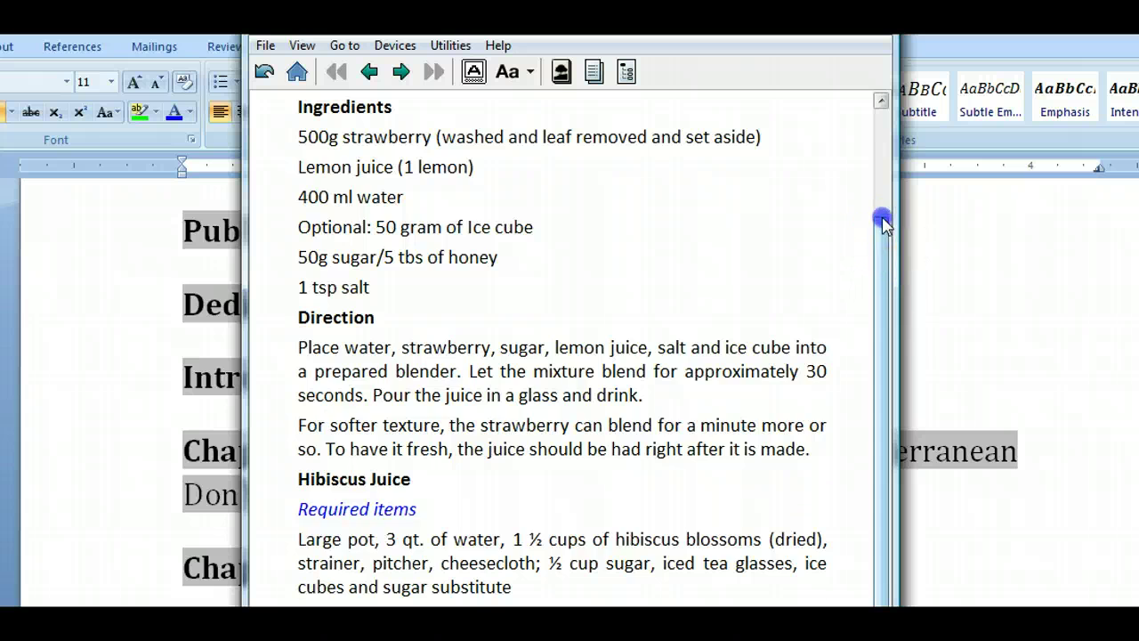
left_click_drag(879, 221, 870, 122)
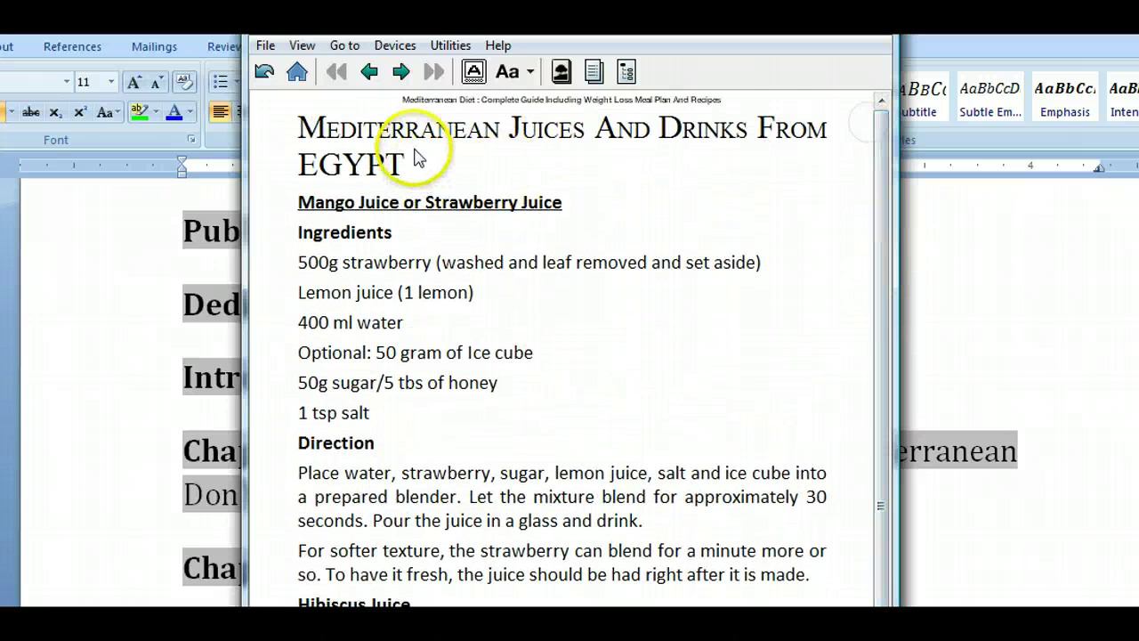
left_click(367, 73)
left_click(262, 74)
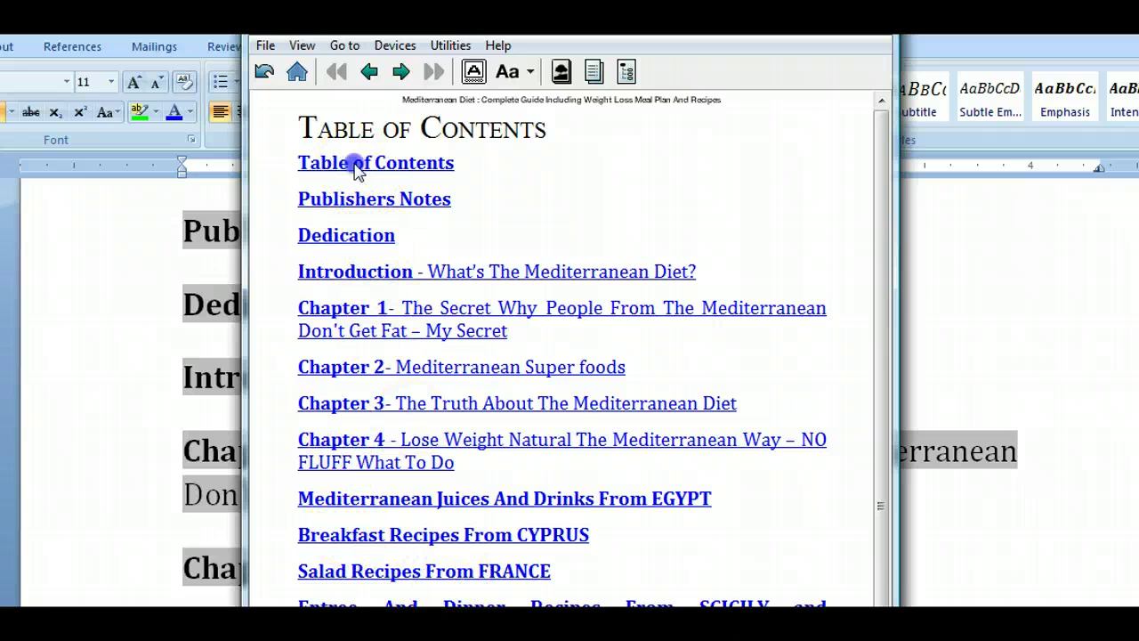
left_click(367, 202)
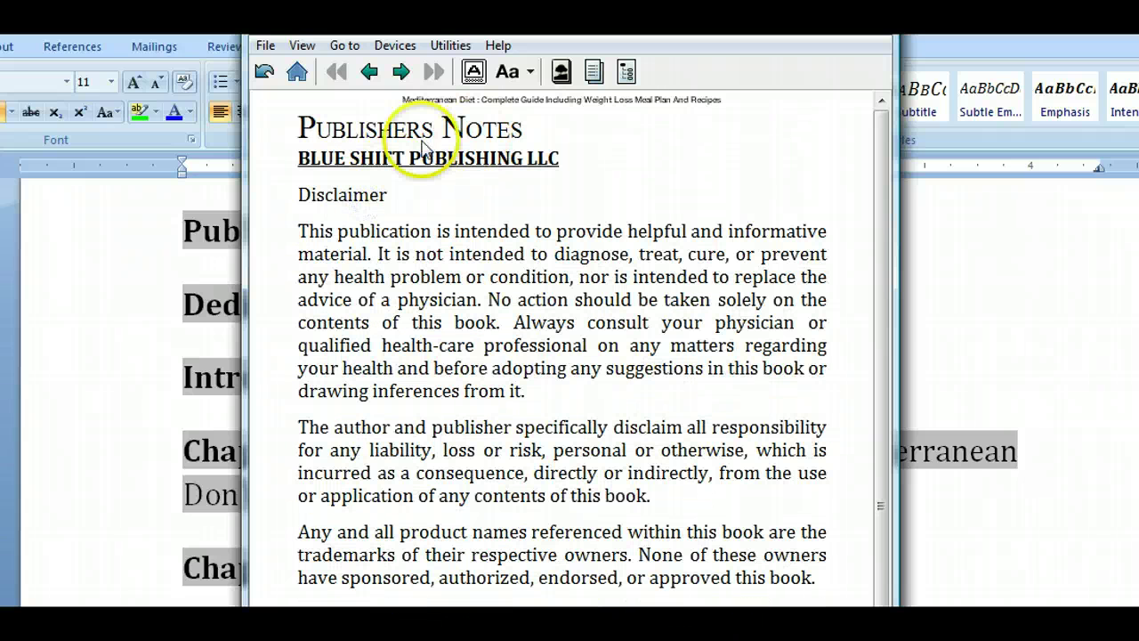
left_click(263, 72)
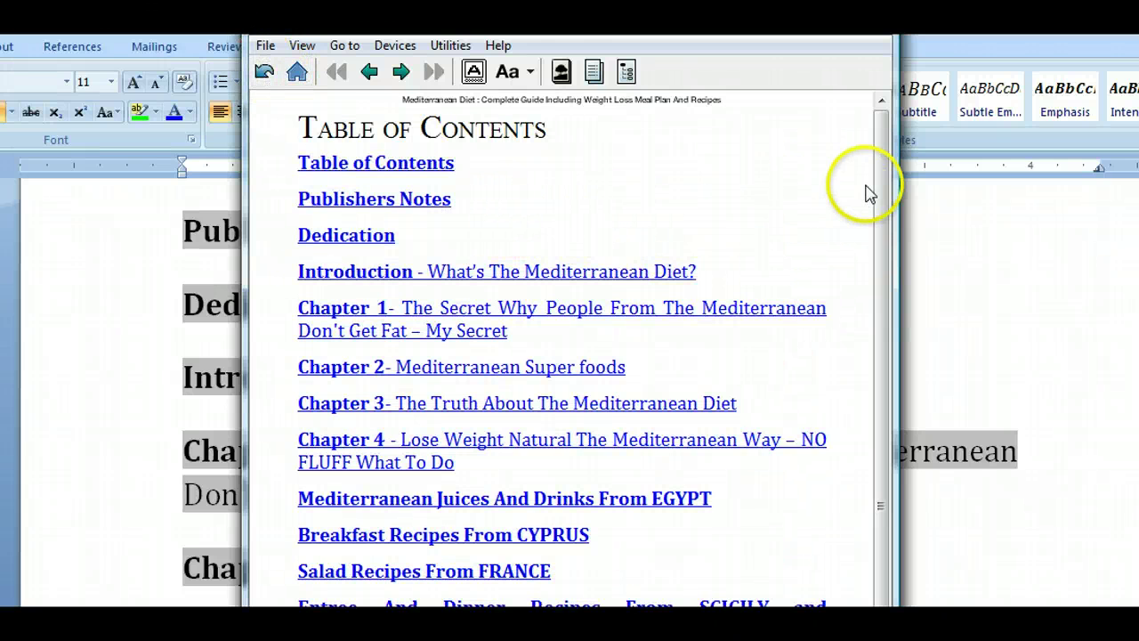
Page back from the table of contents past the title page and view the book's cover image
left_click(366, 72)
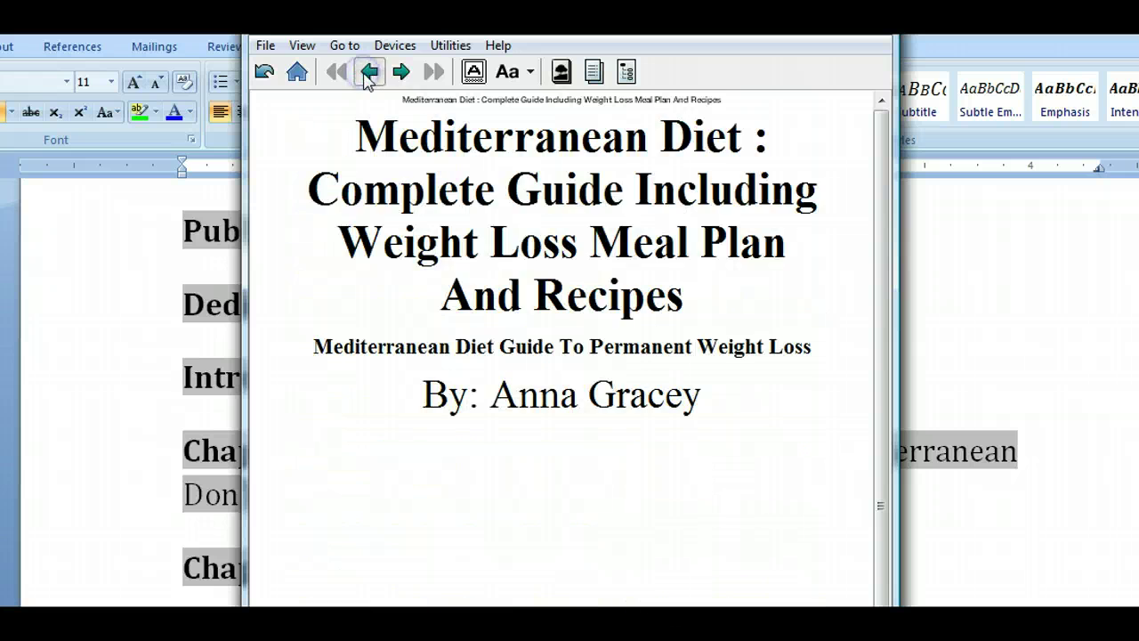
left_click(367, 72)
scroll(534, 187, "down", 4)
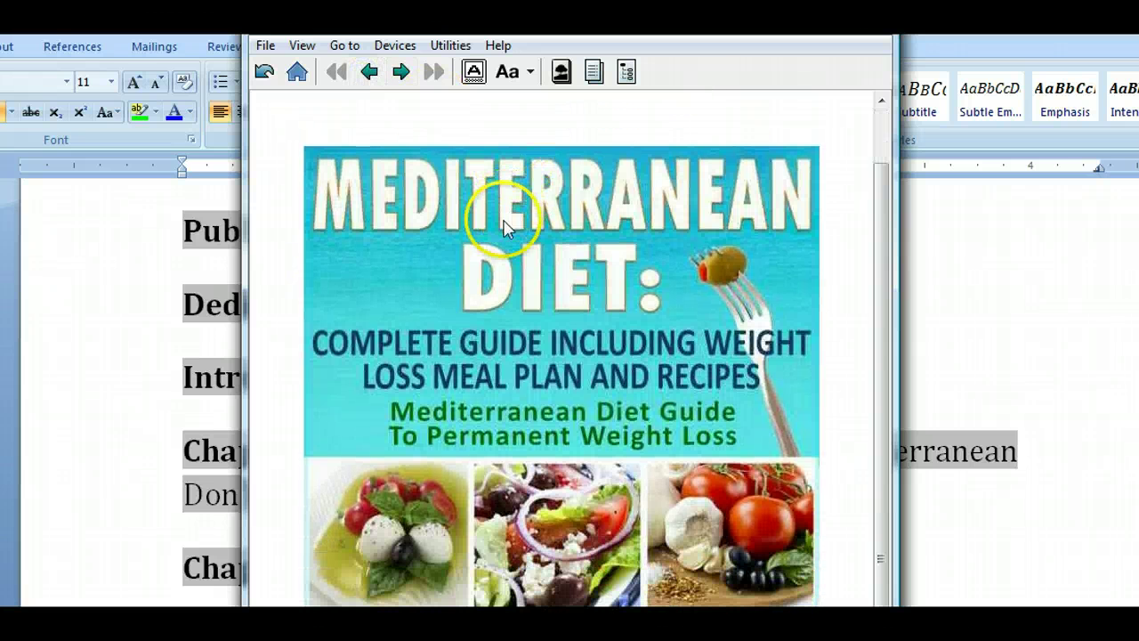